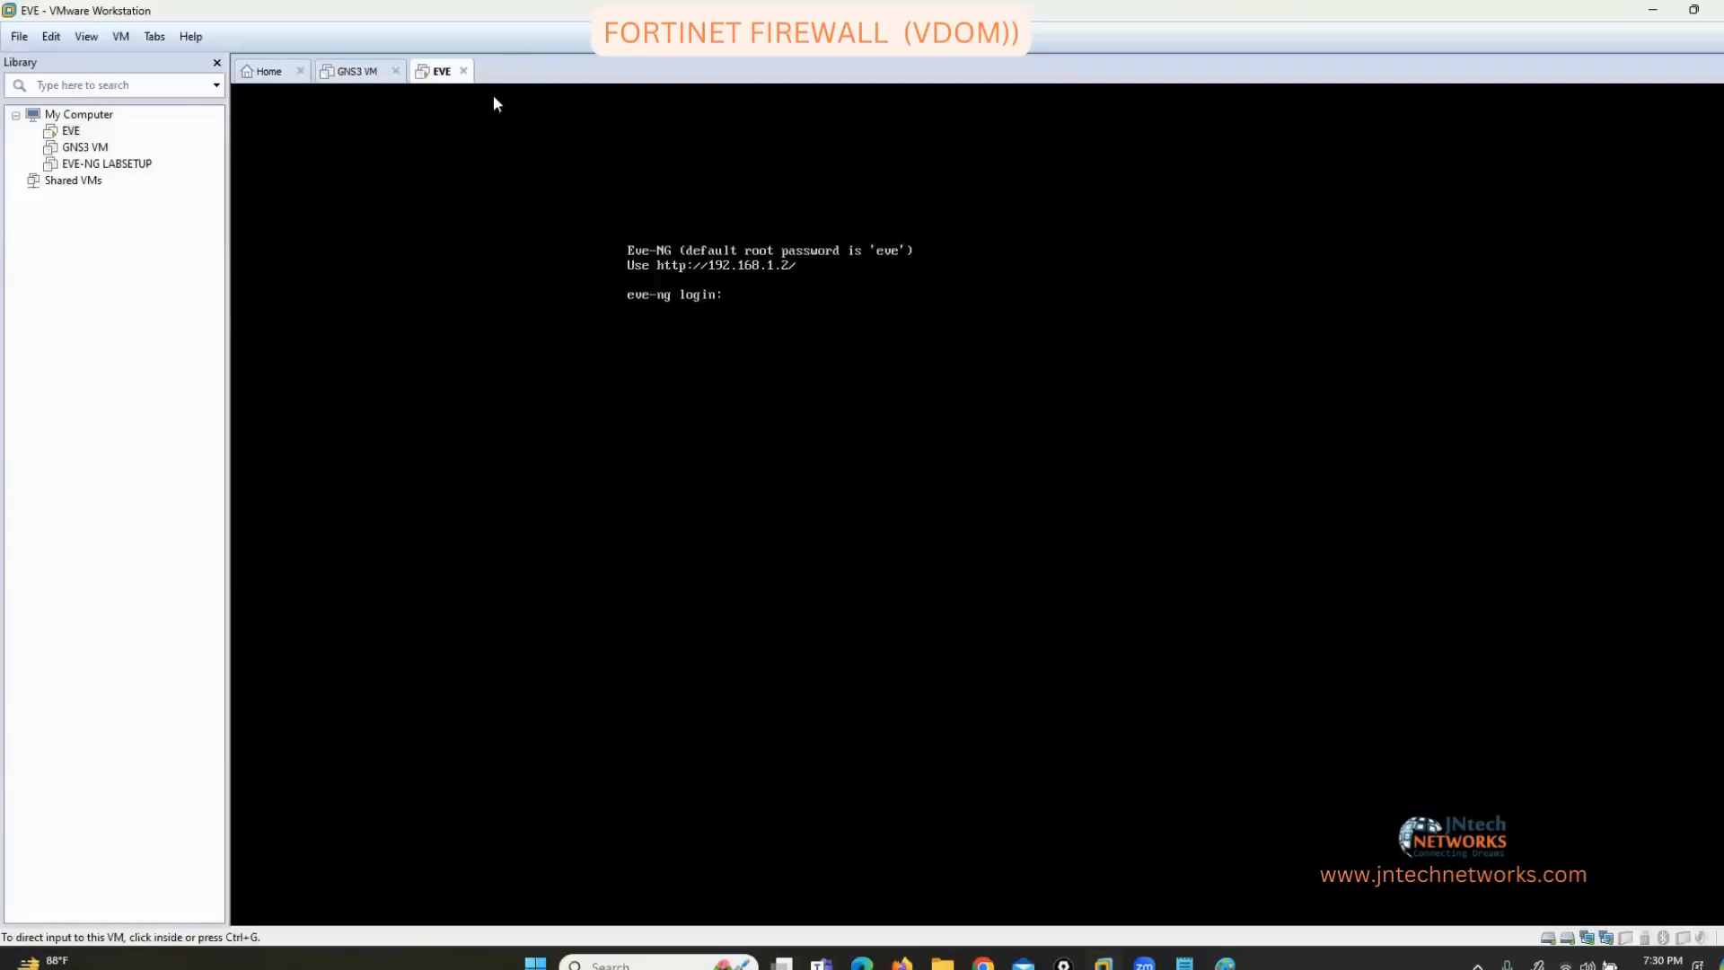
Power on the GNS3 VM in VMware Workstation and let it boot to the Ubuntu console.
right_click(442, 72)
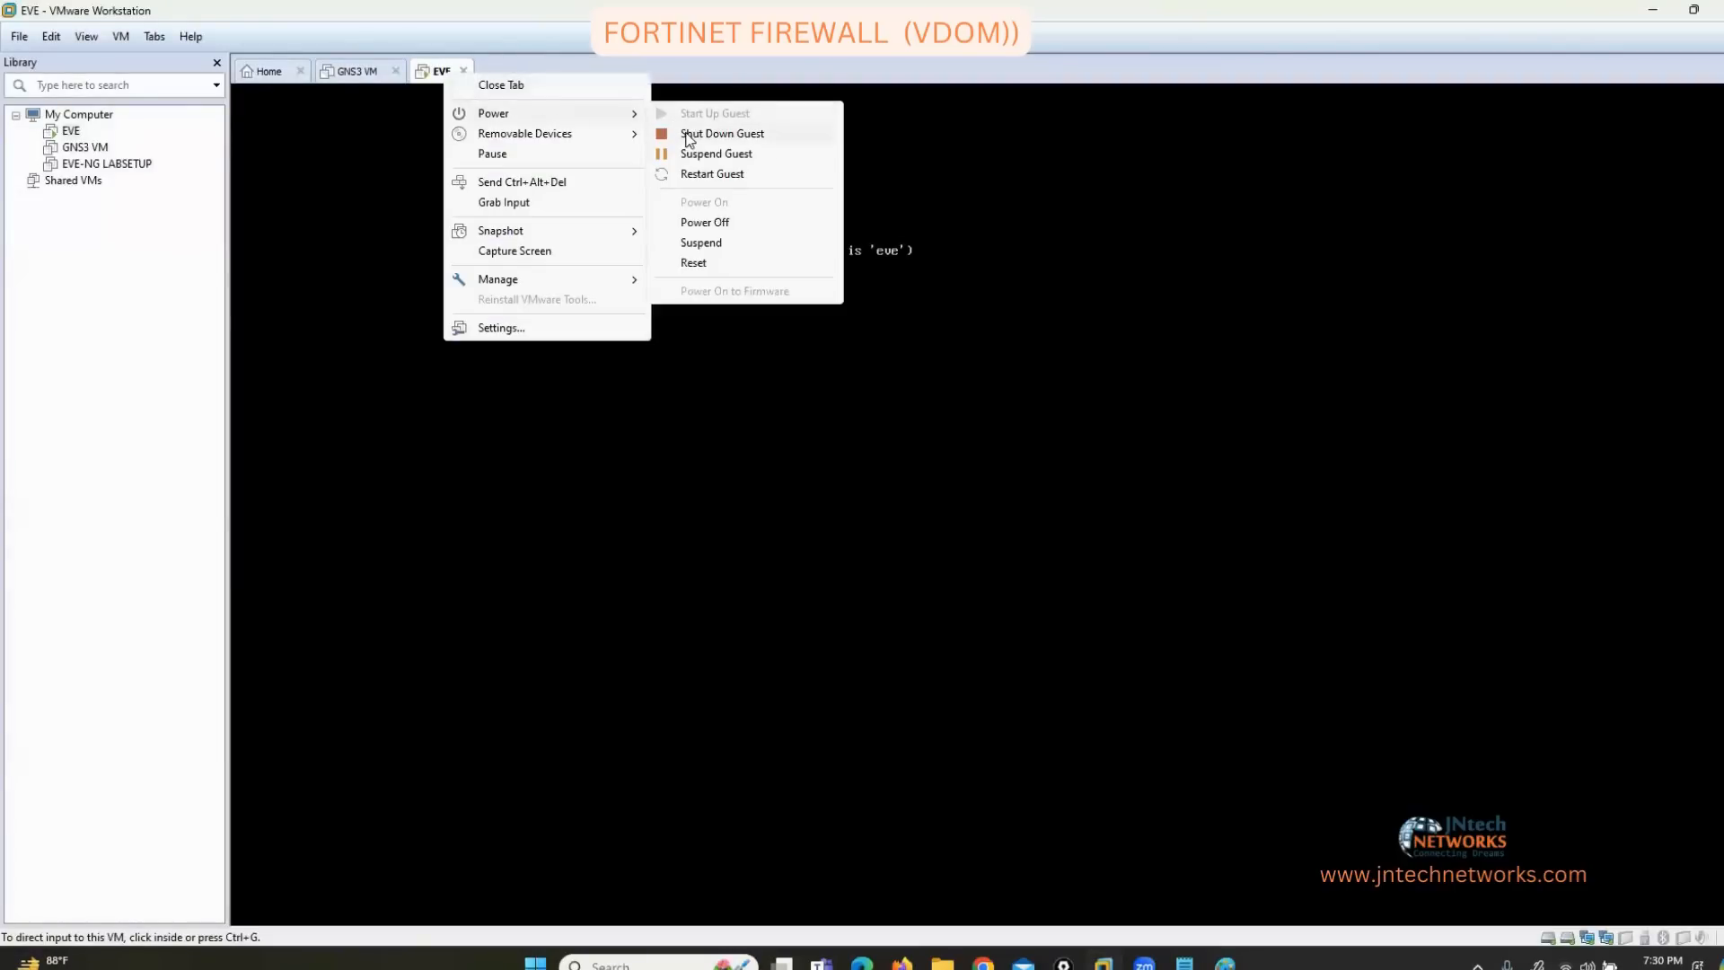
left_click(449, 90)
left_click(358, 77)
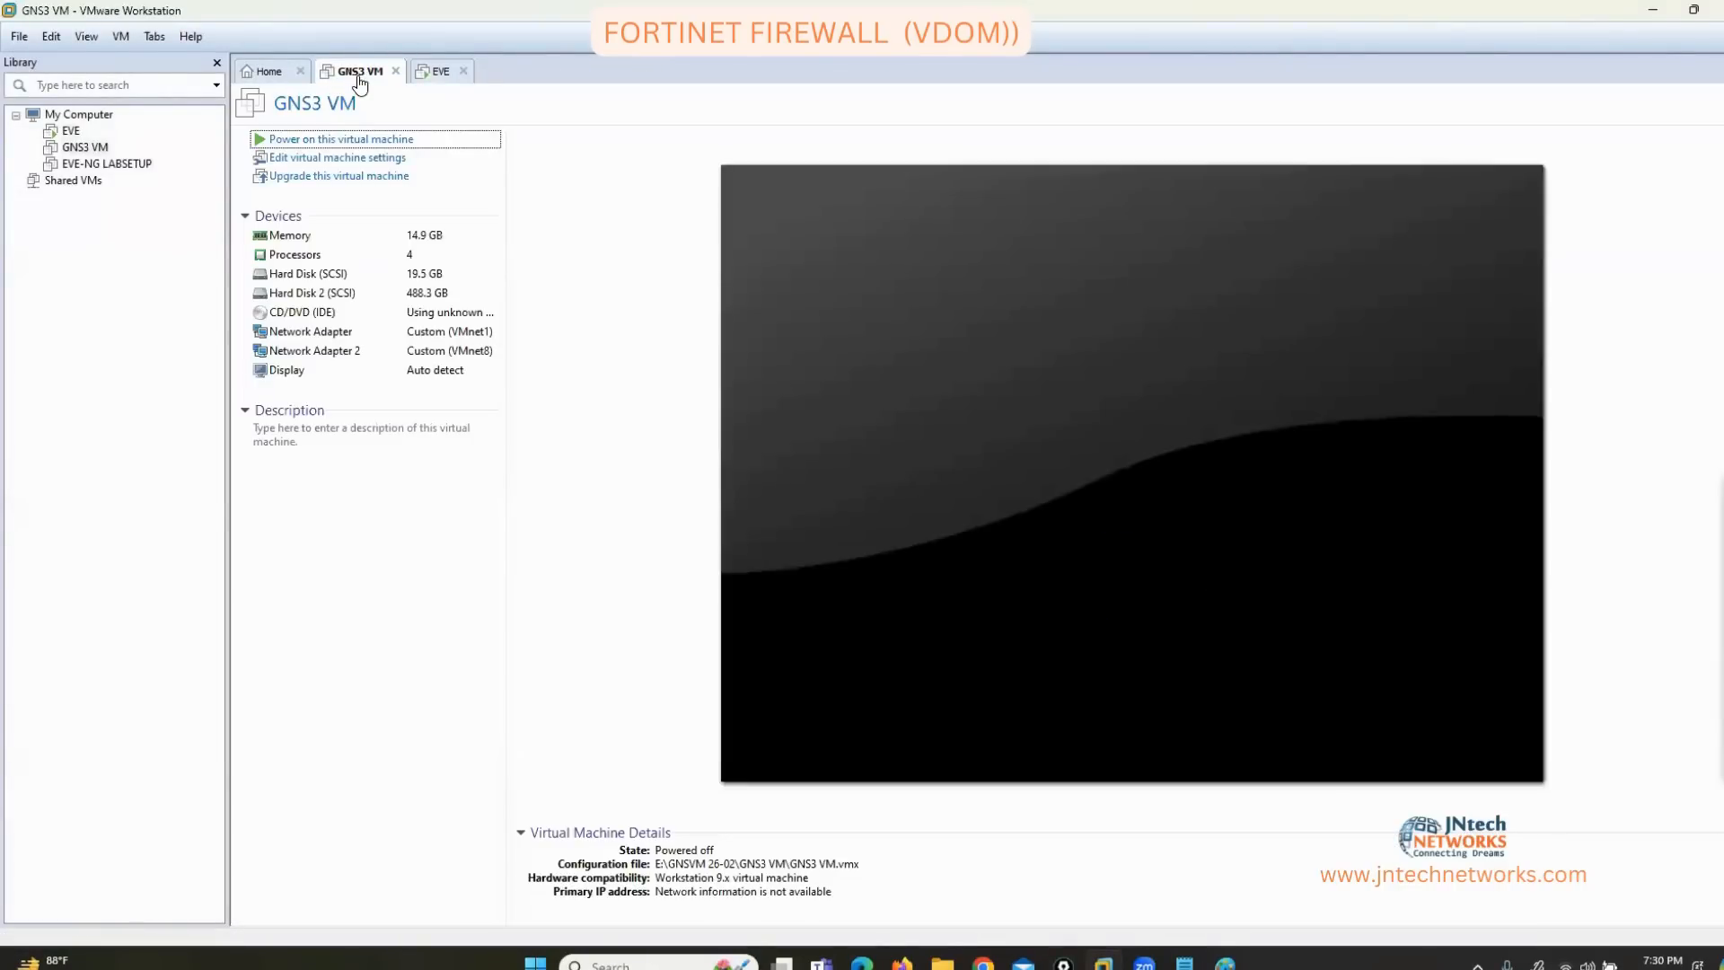
left_click(395, 140)
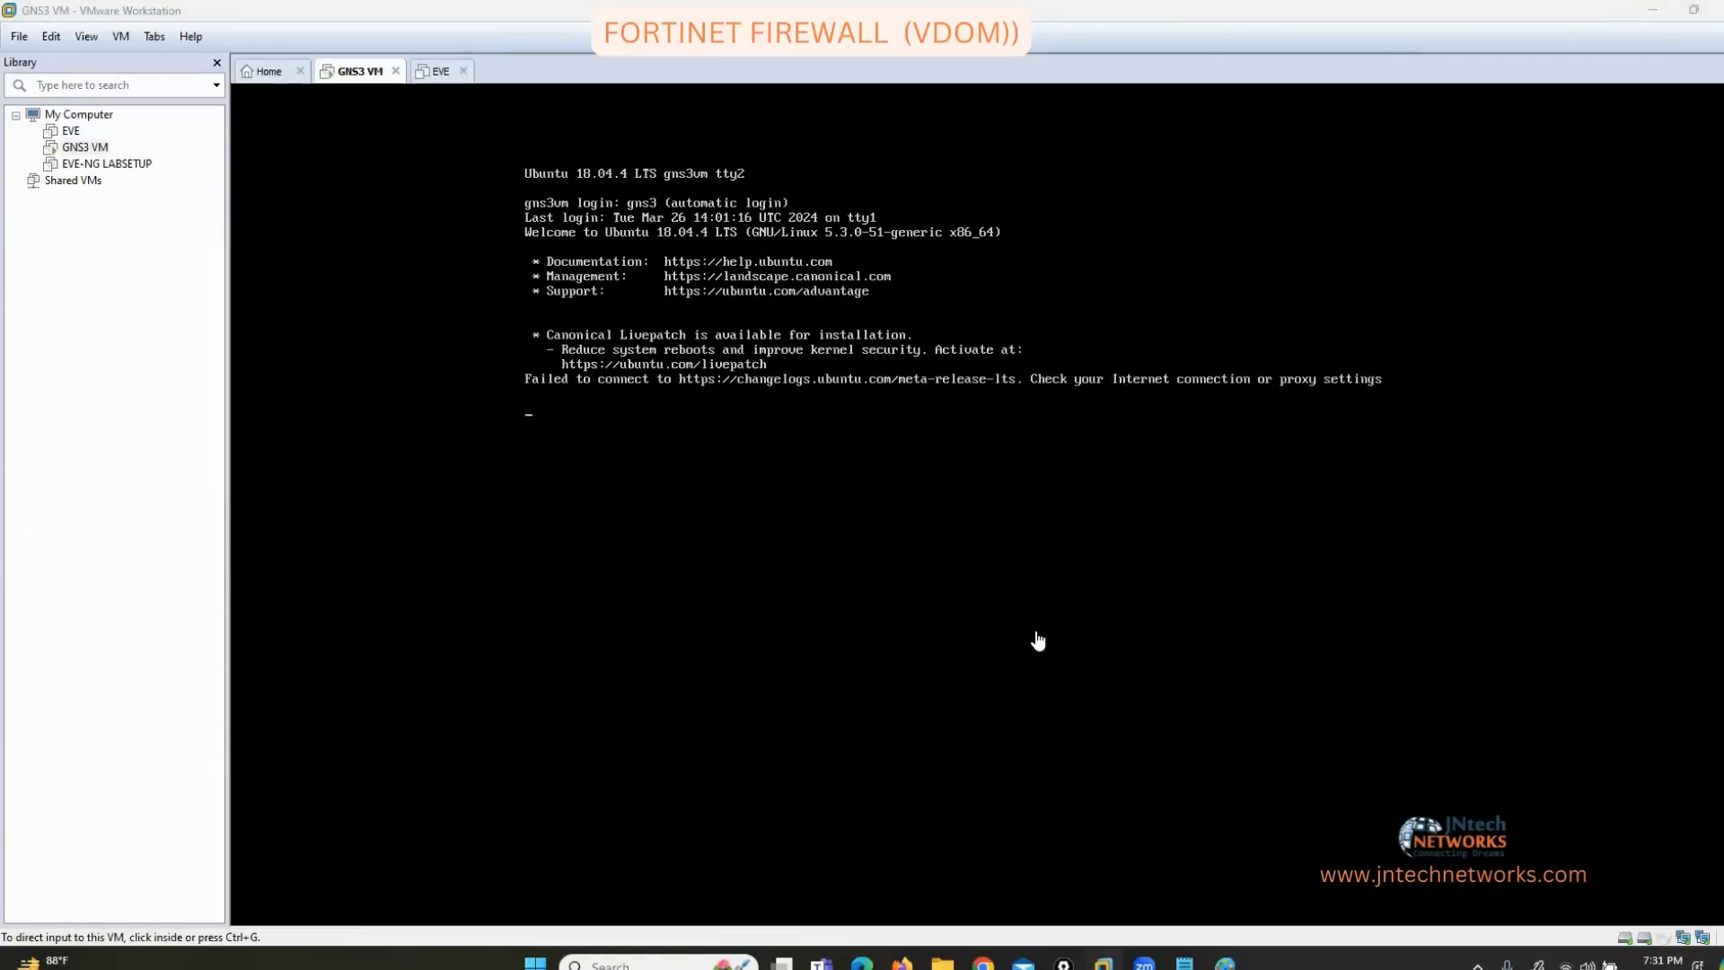
key("super")
Launch GNS3 via a 'GNS' search and overwrite the existing untitled project with a new one.
type("GNS")
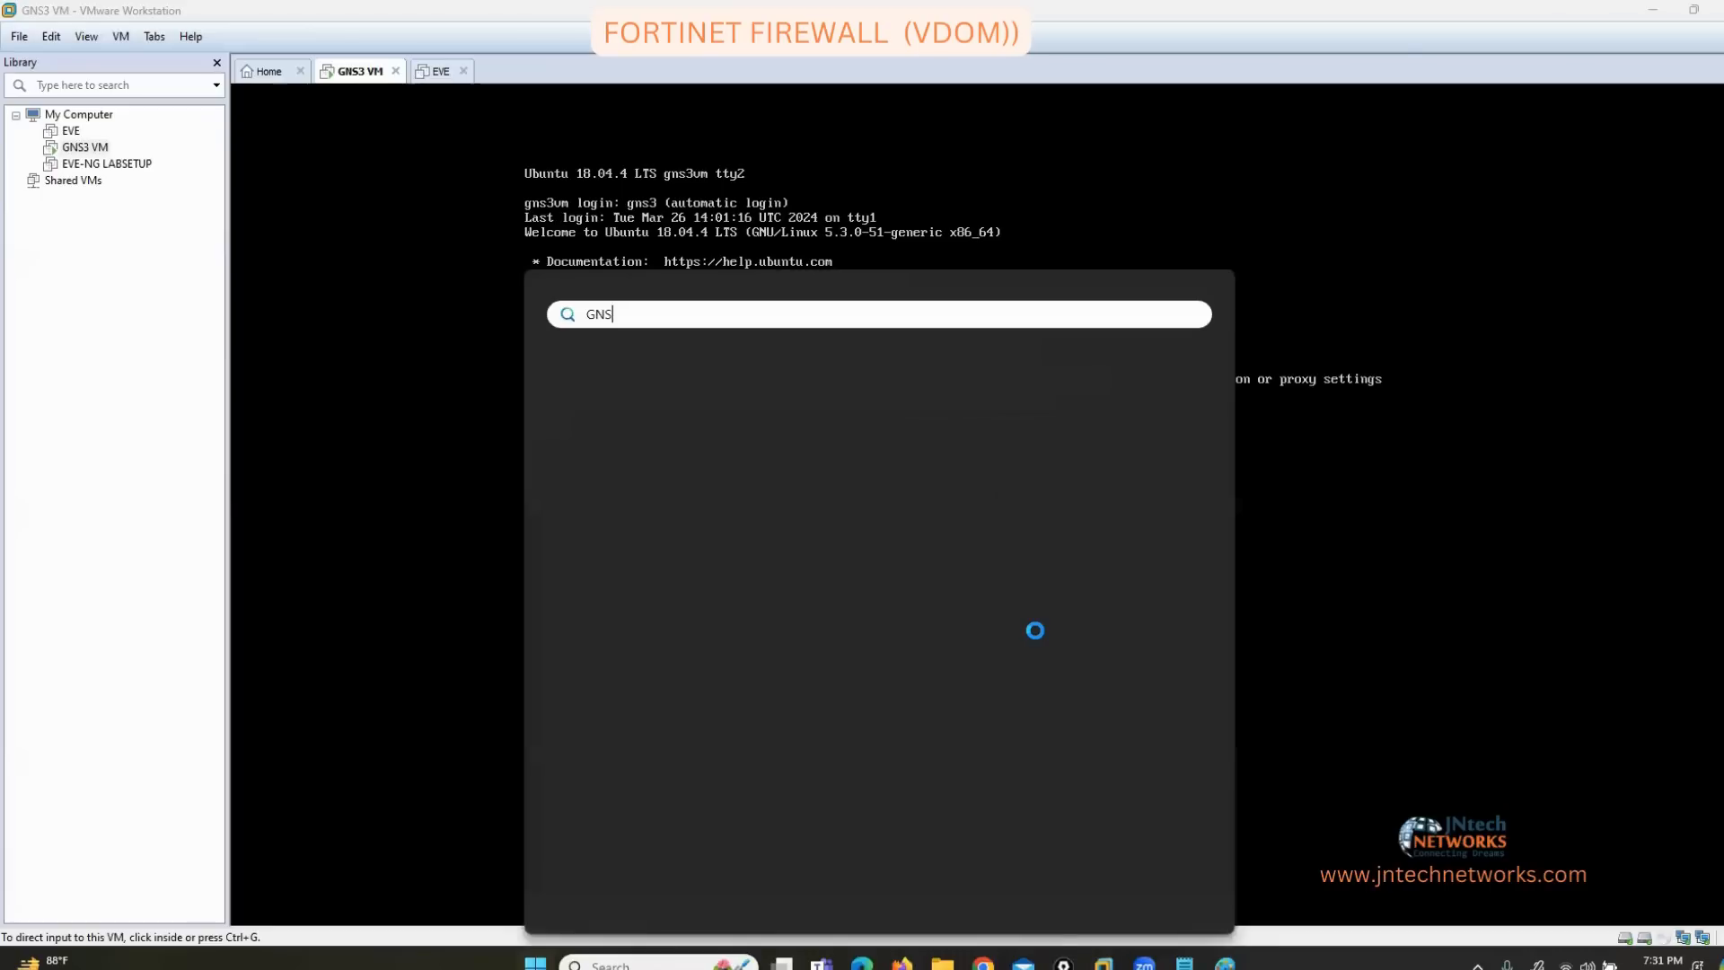
key("Return")
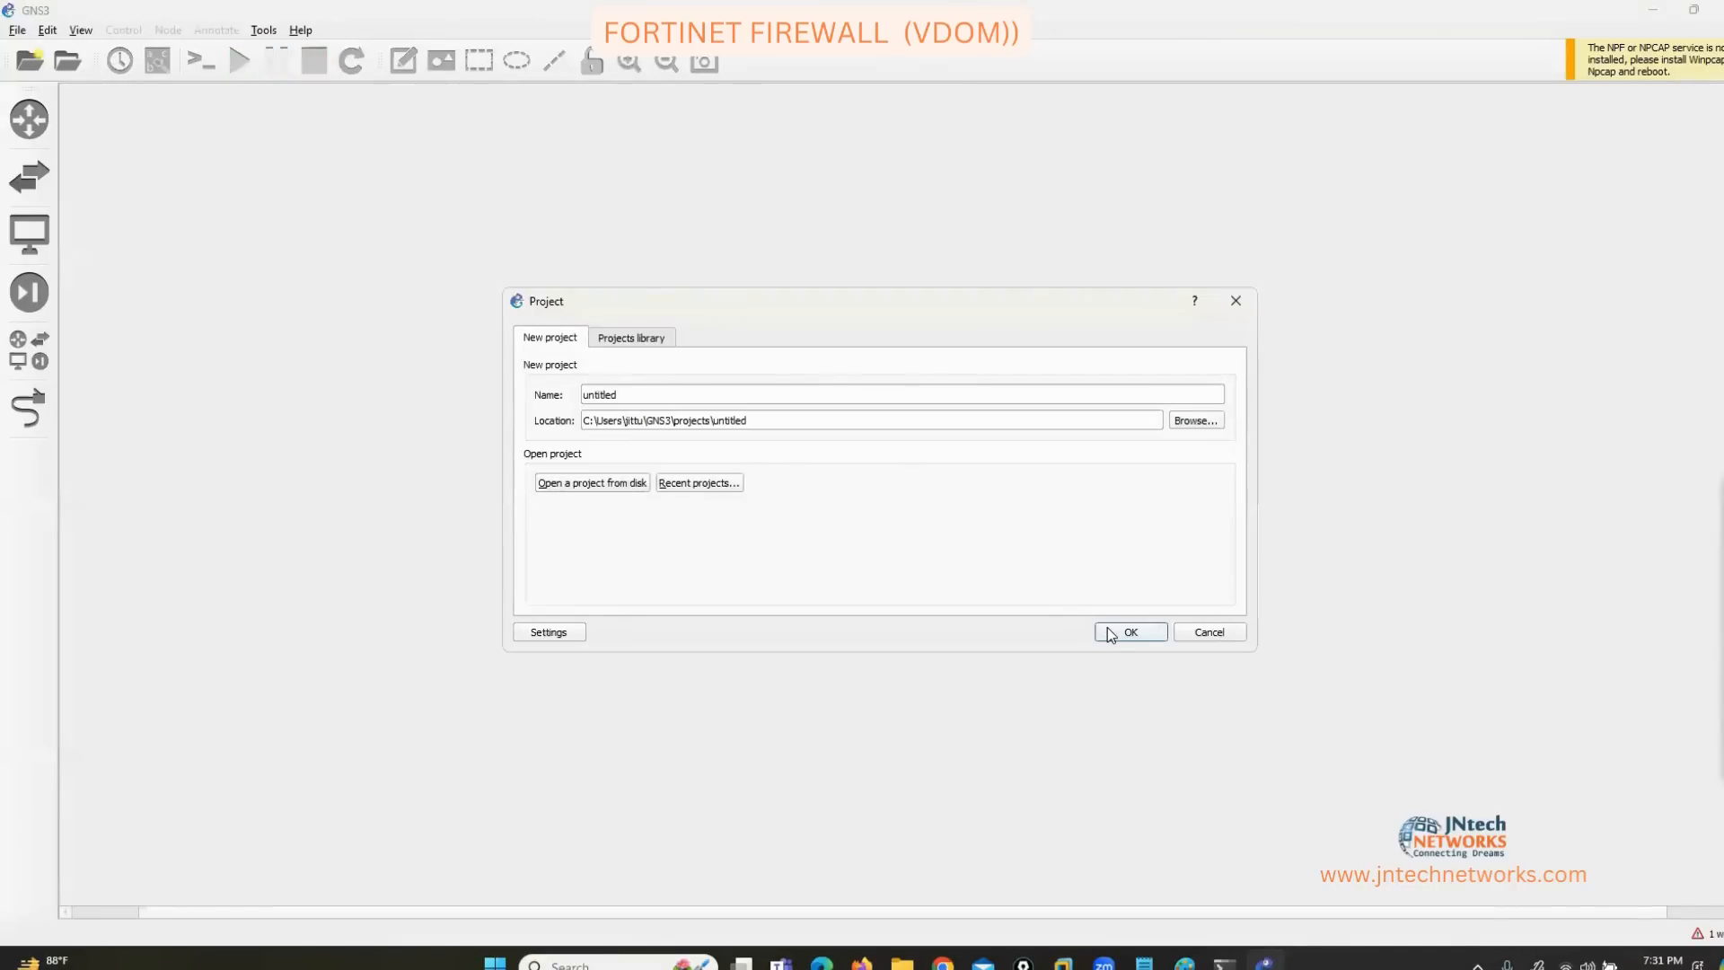
left_click(1112, 632)
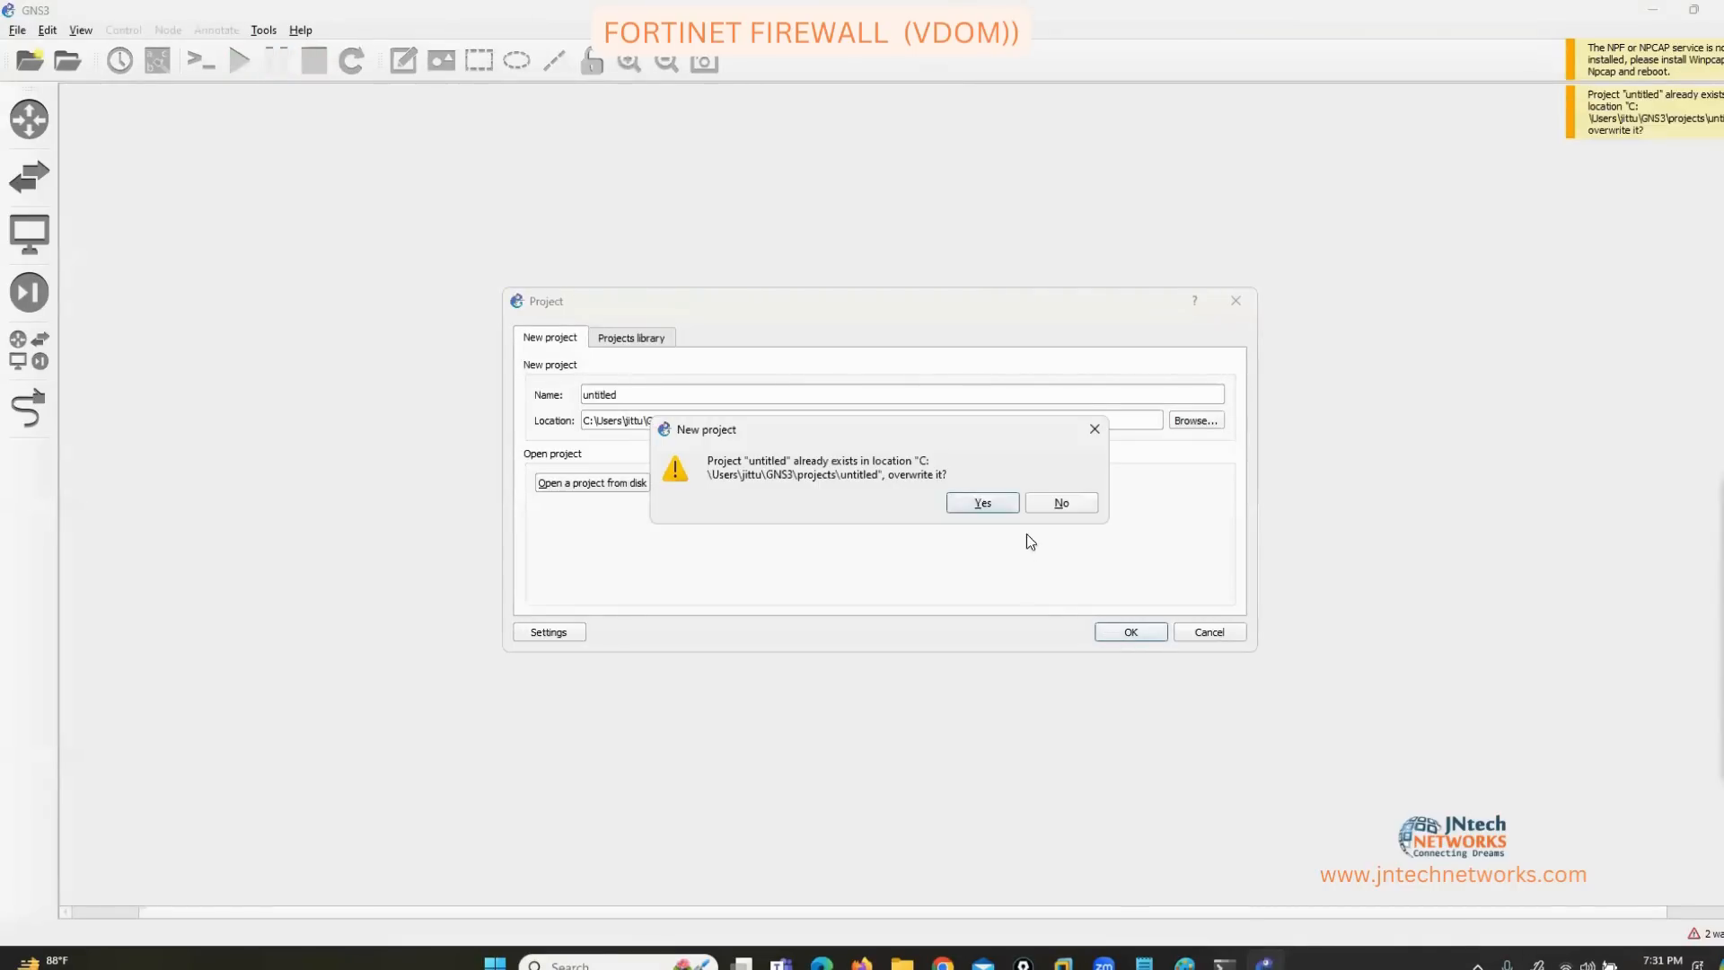
left_click(991, 500)
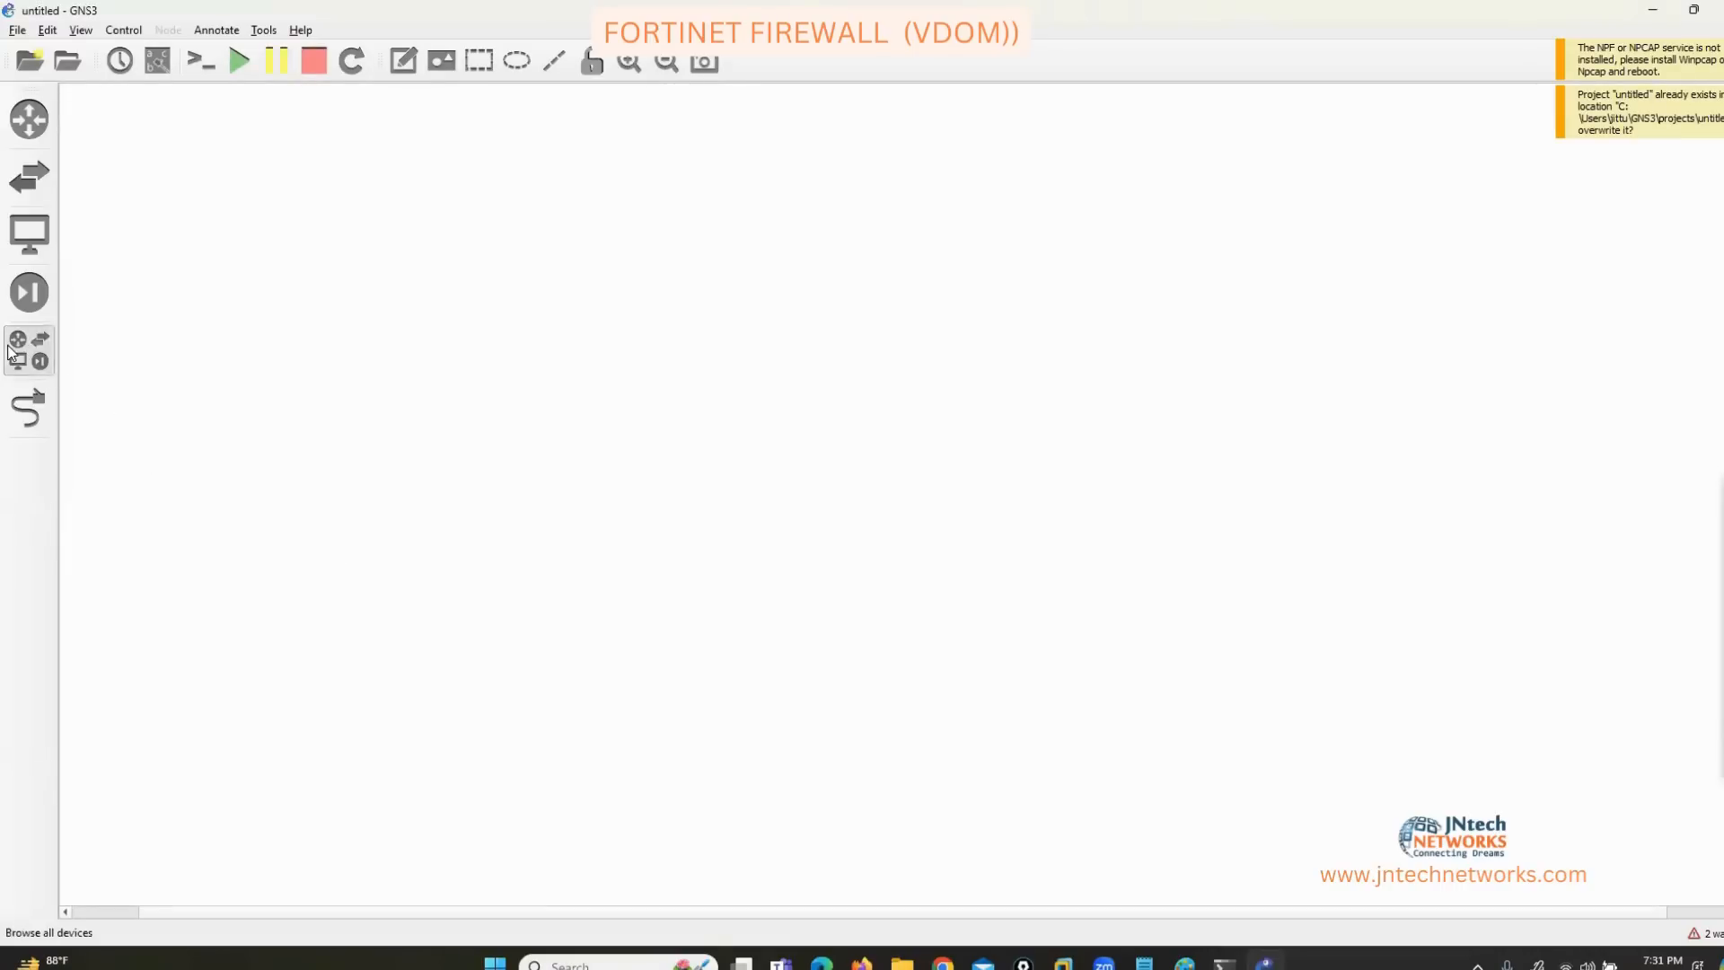
Delete the FortiGate FORTINET-FW template from the All devices list.
left_click(30, 353)
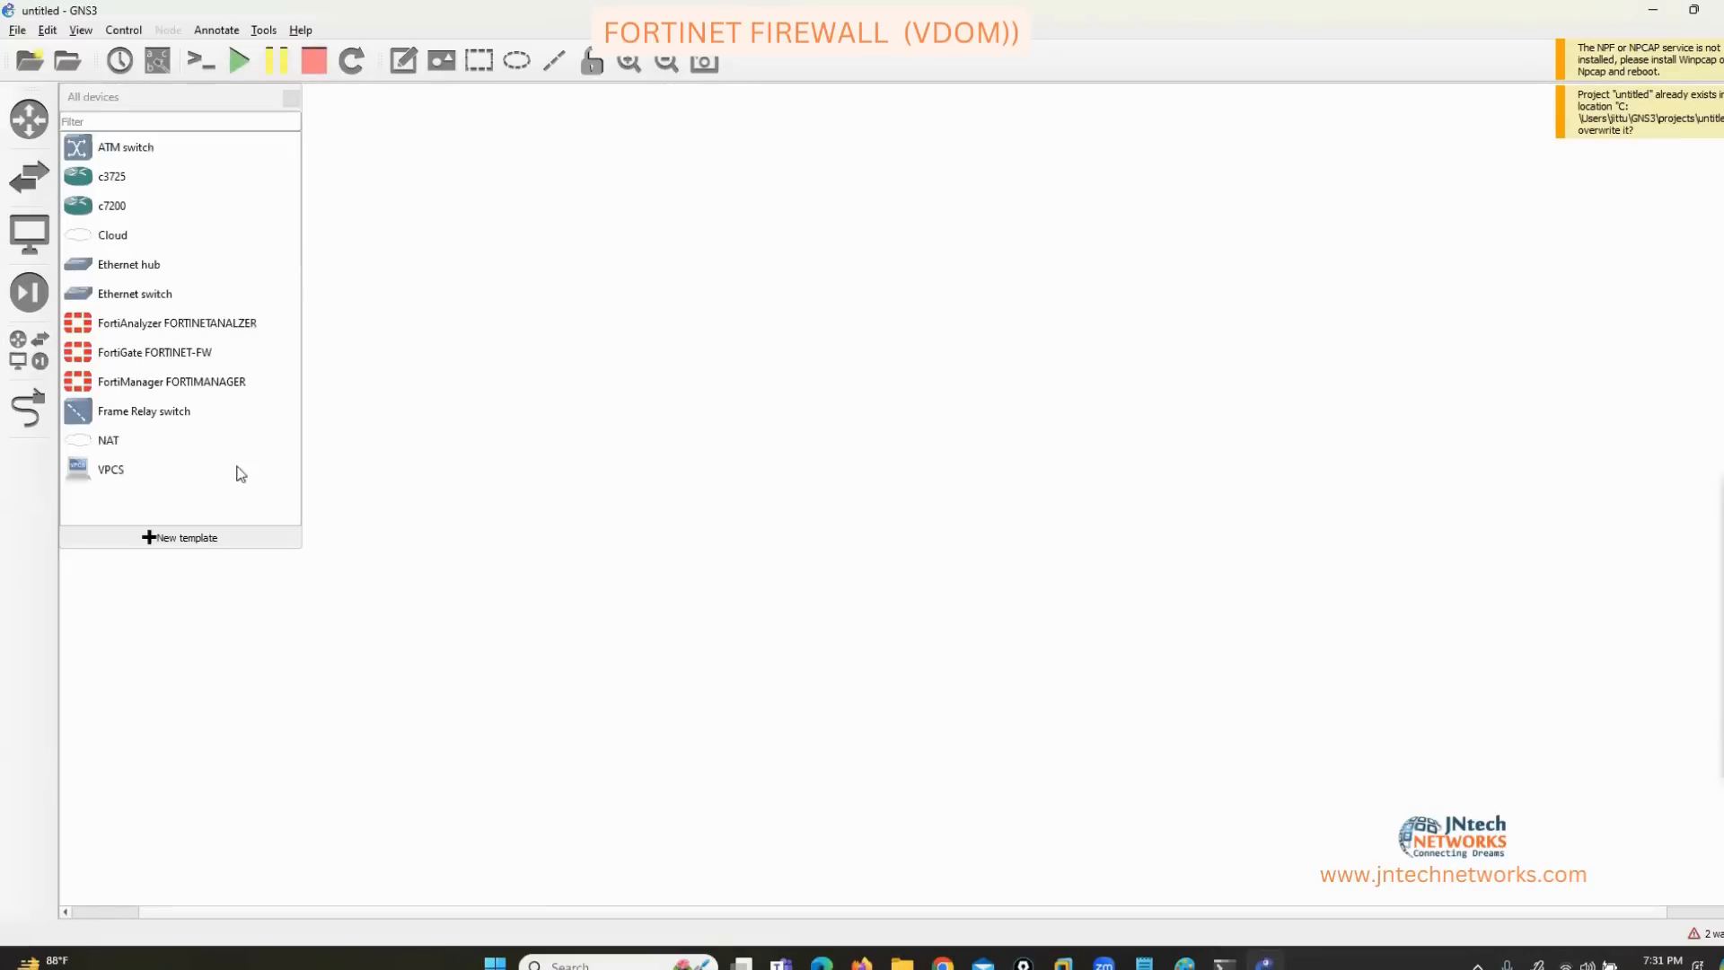
left_click(174, 351)
right_click(174, 350)
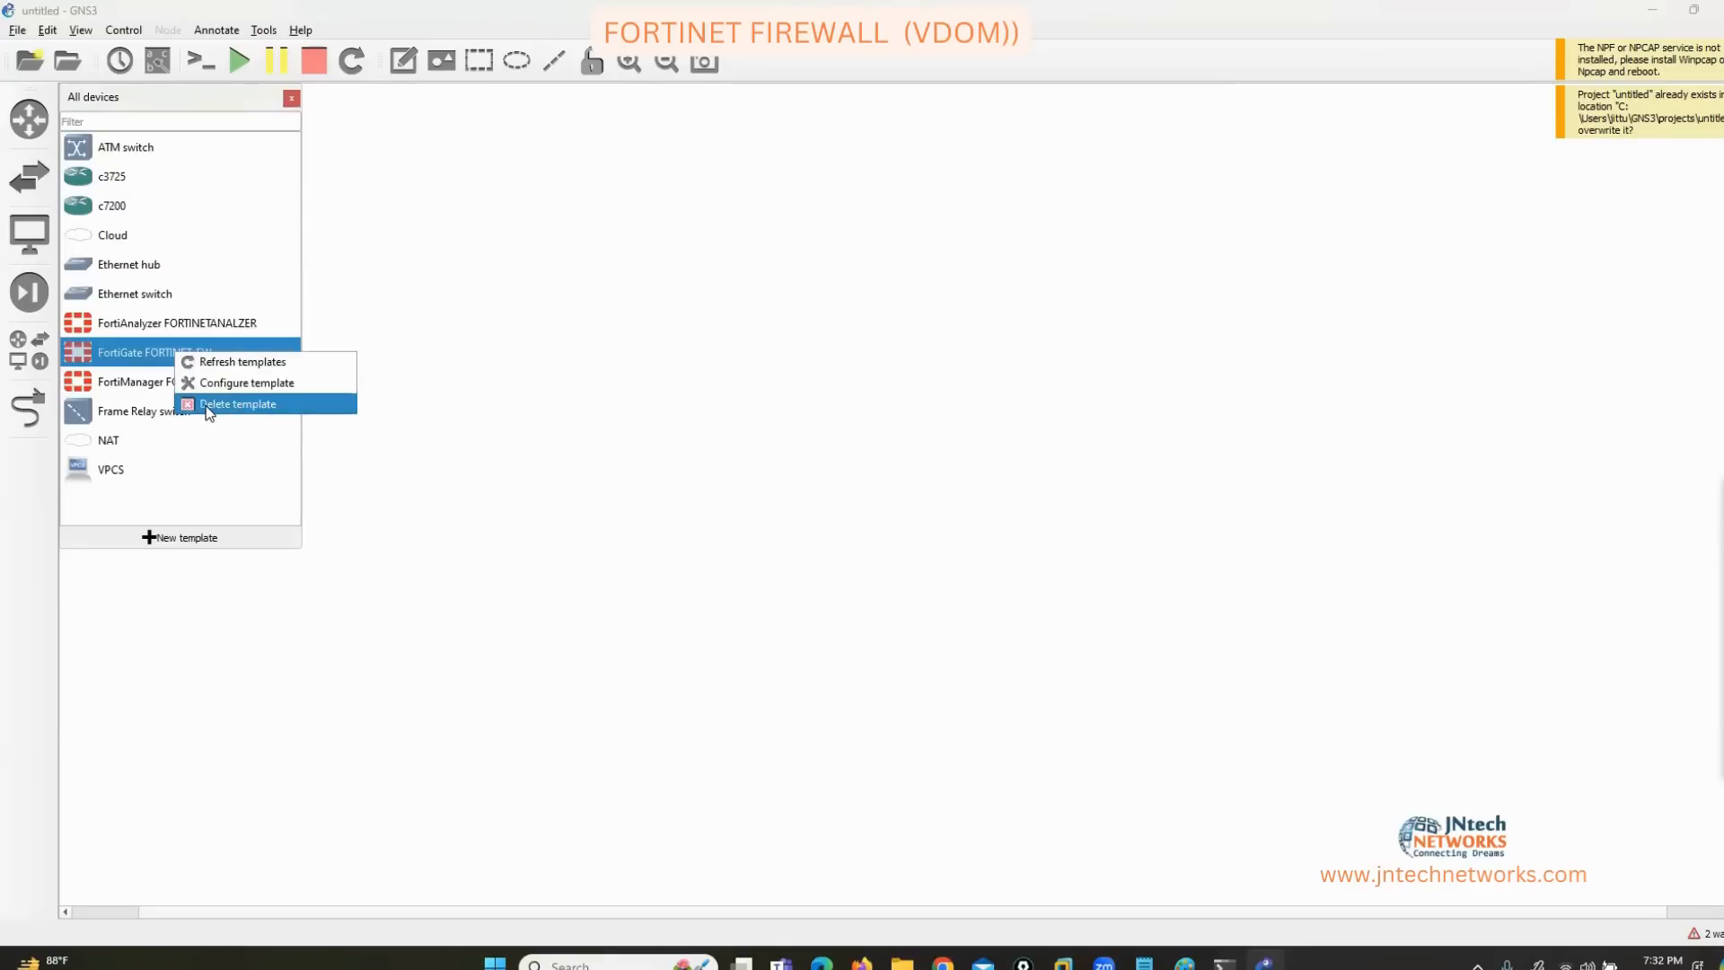
left_click(207, 404)
left_click(185, 348)
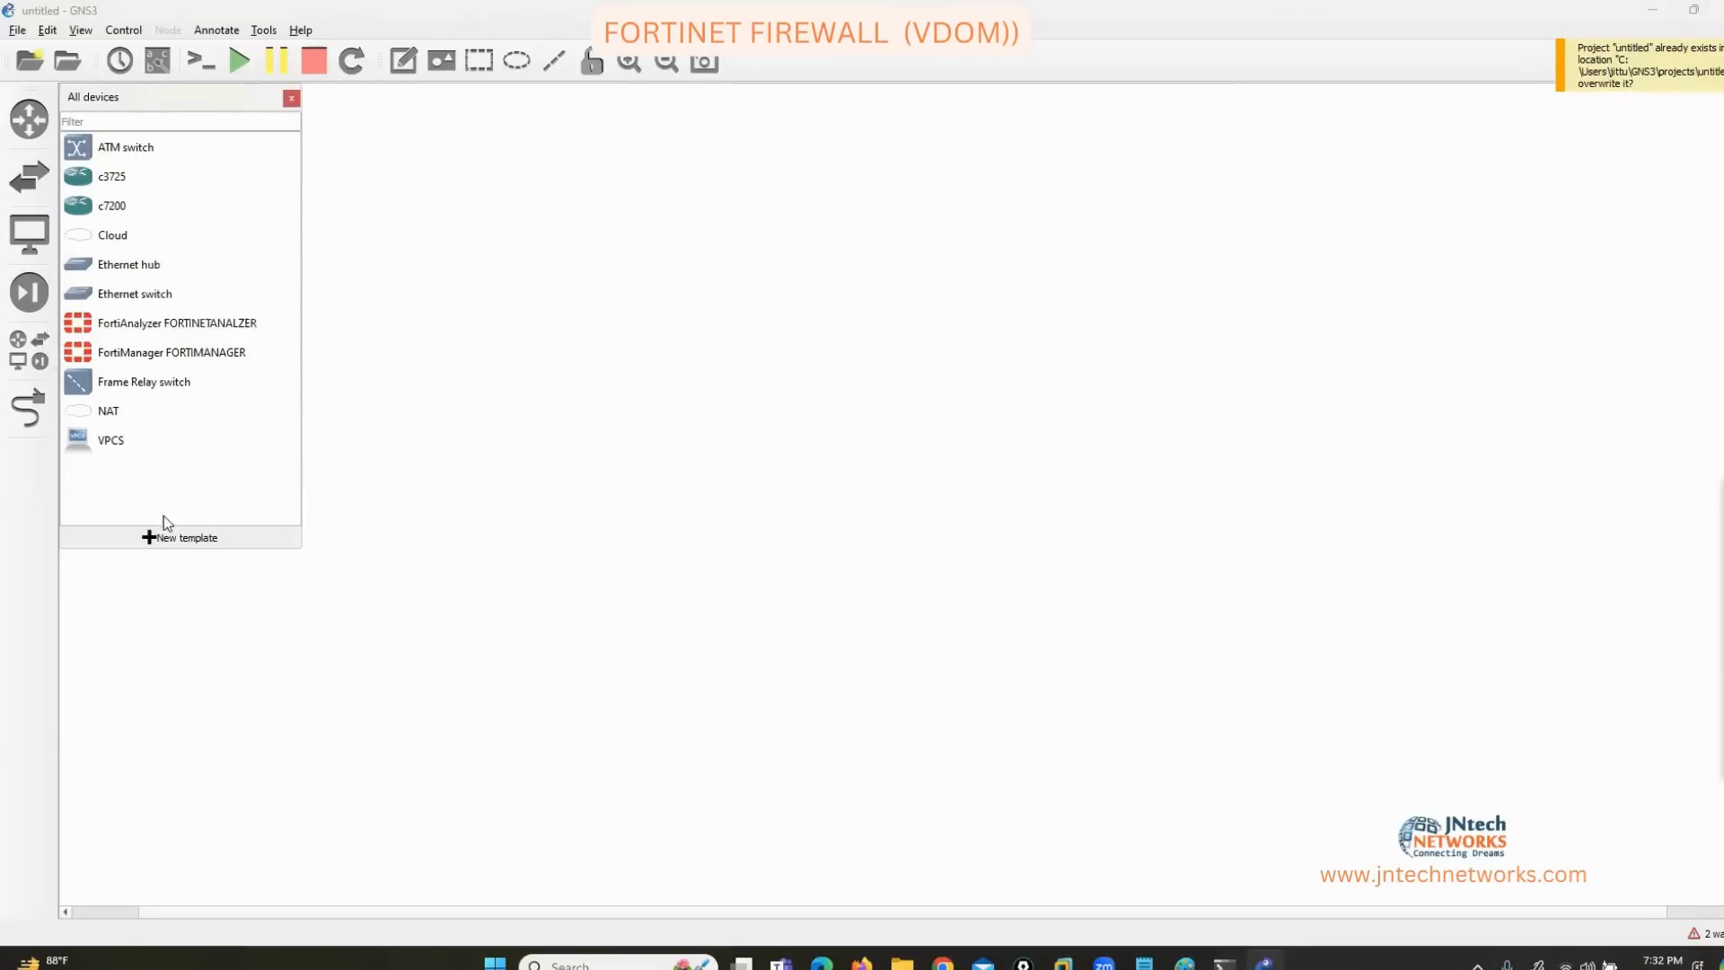
Start installing the FortiGate firewall appliance from the server, accepting the Qemu settings.
left_click(169, 539)
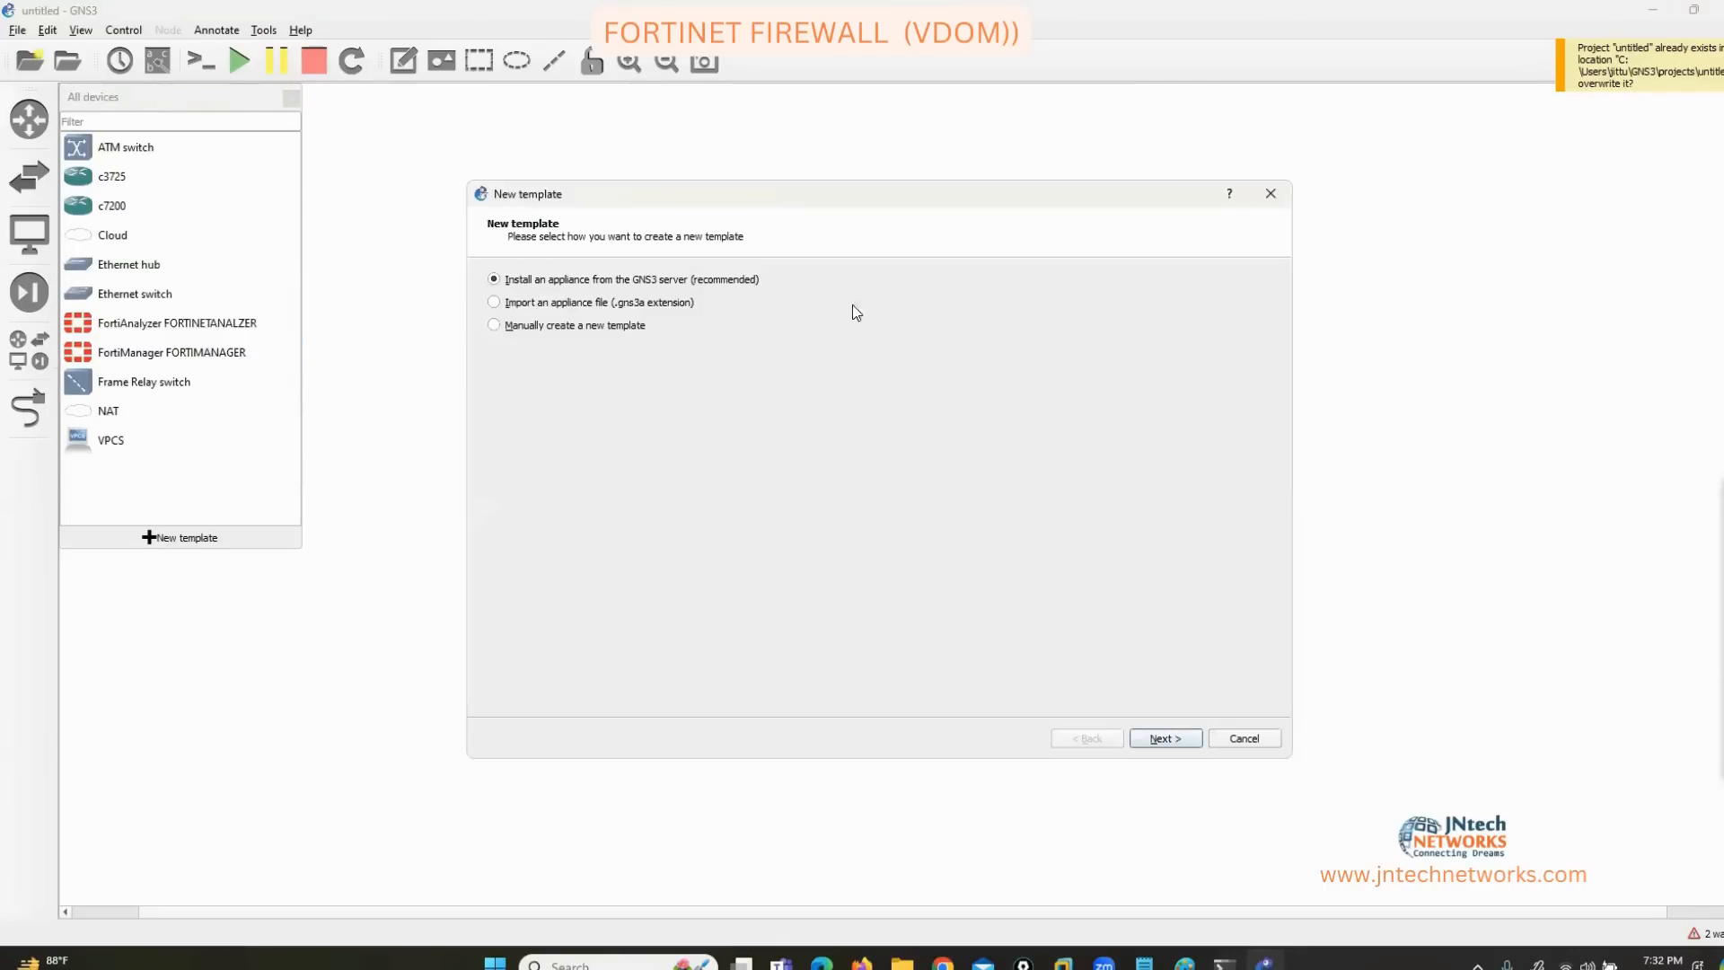
left_click(1160, 742)
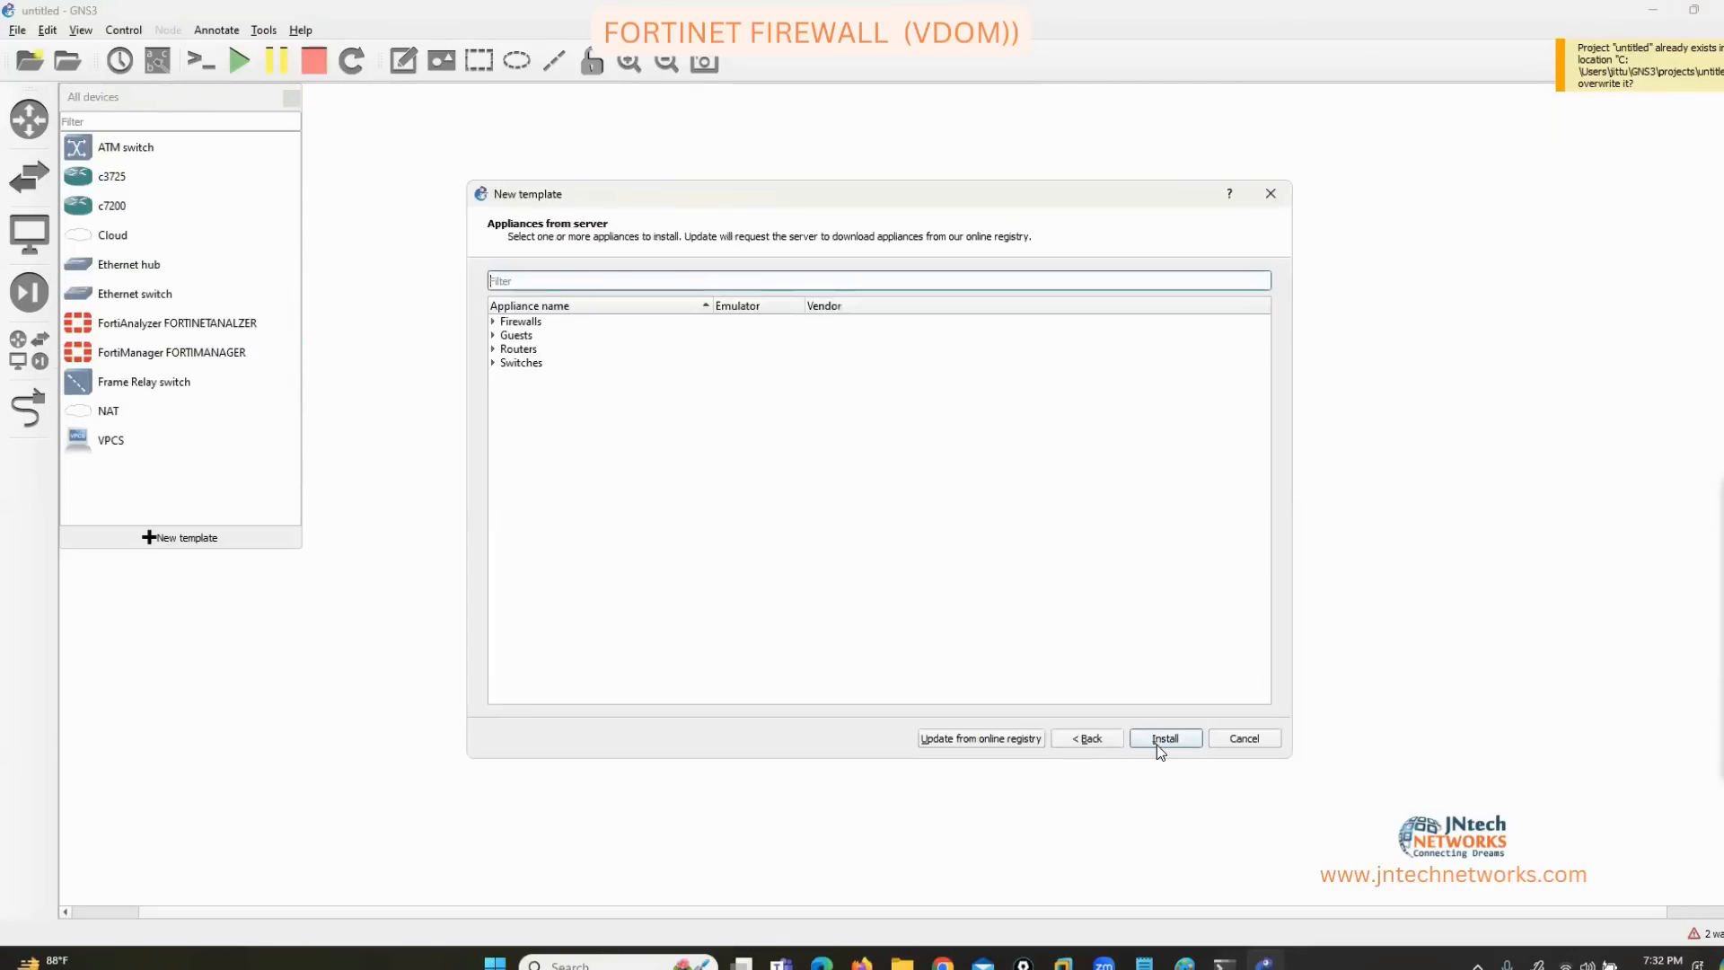
left_click(493, 322)
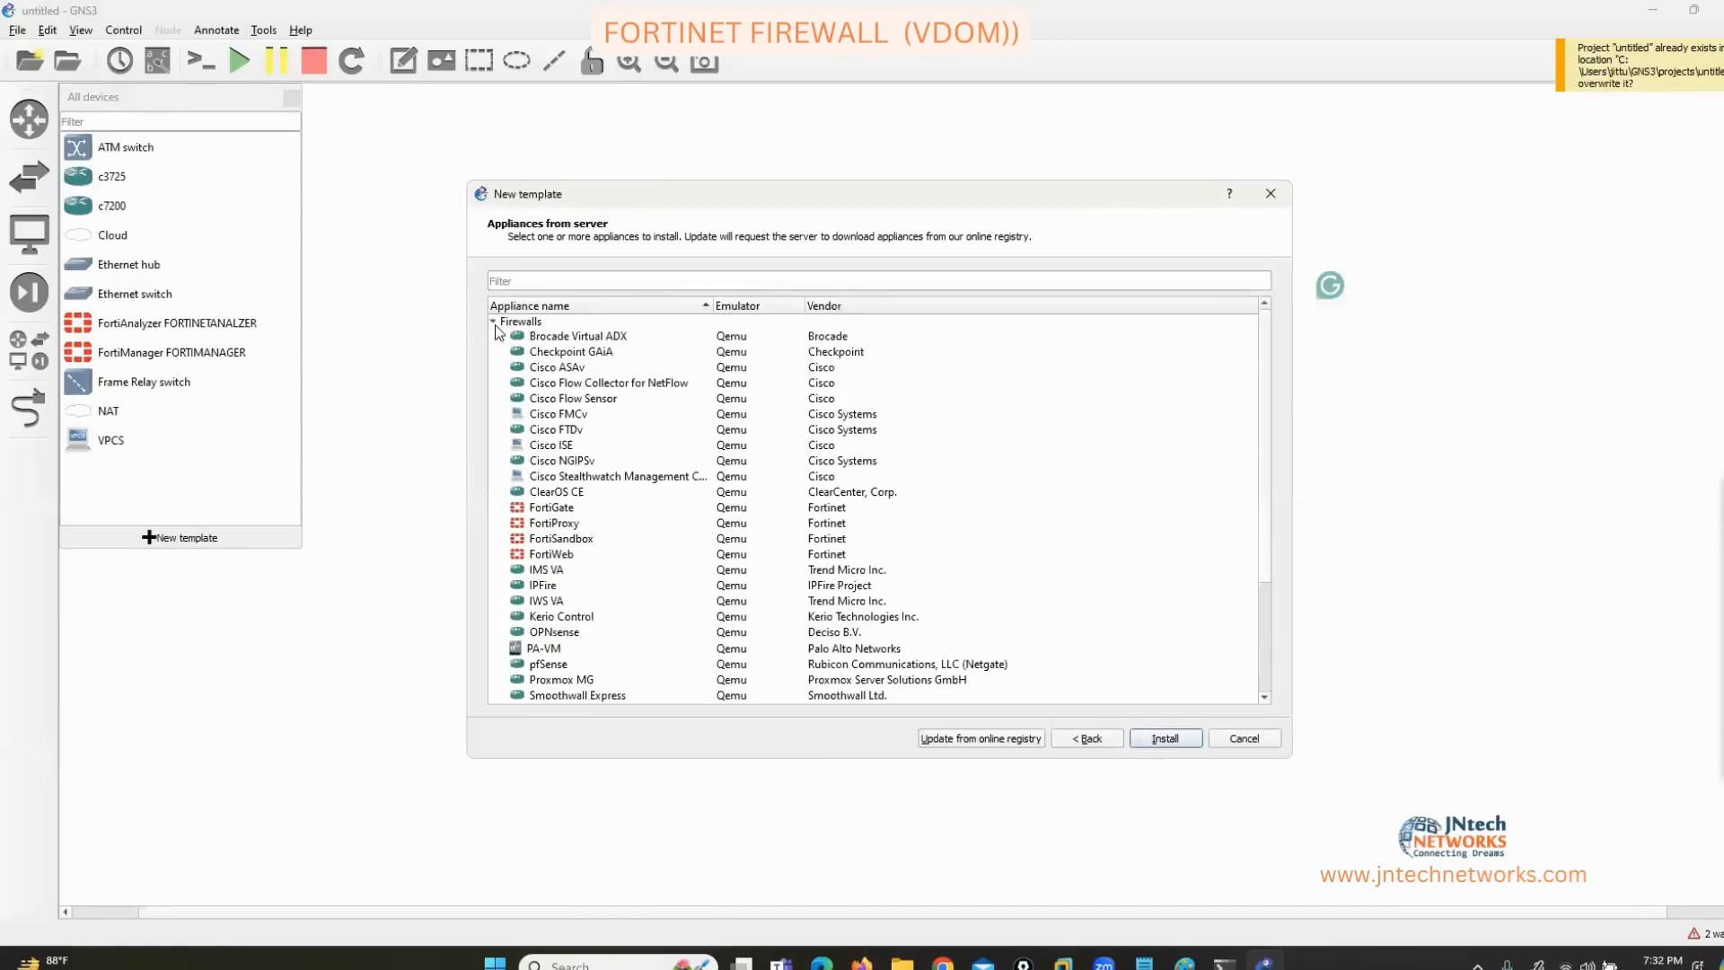
left_click(564, 511)
left_click(1164, 738)
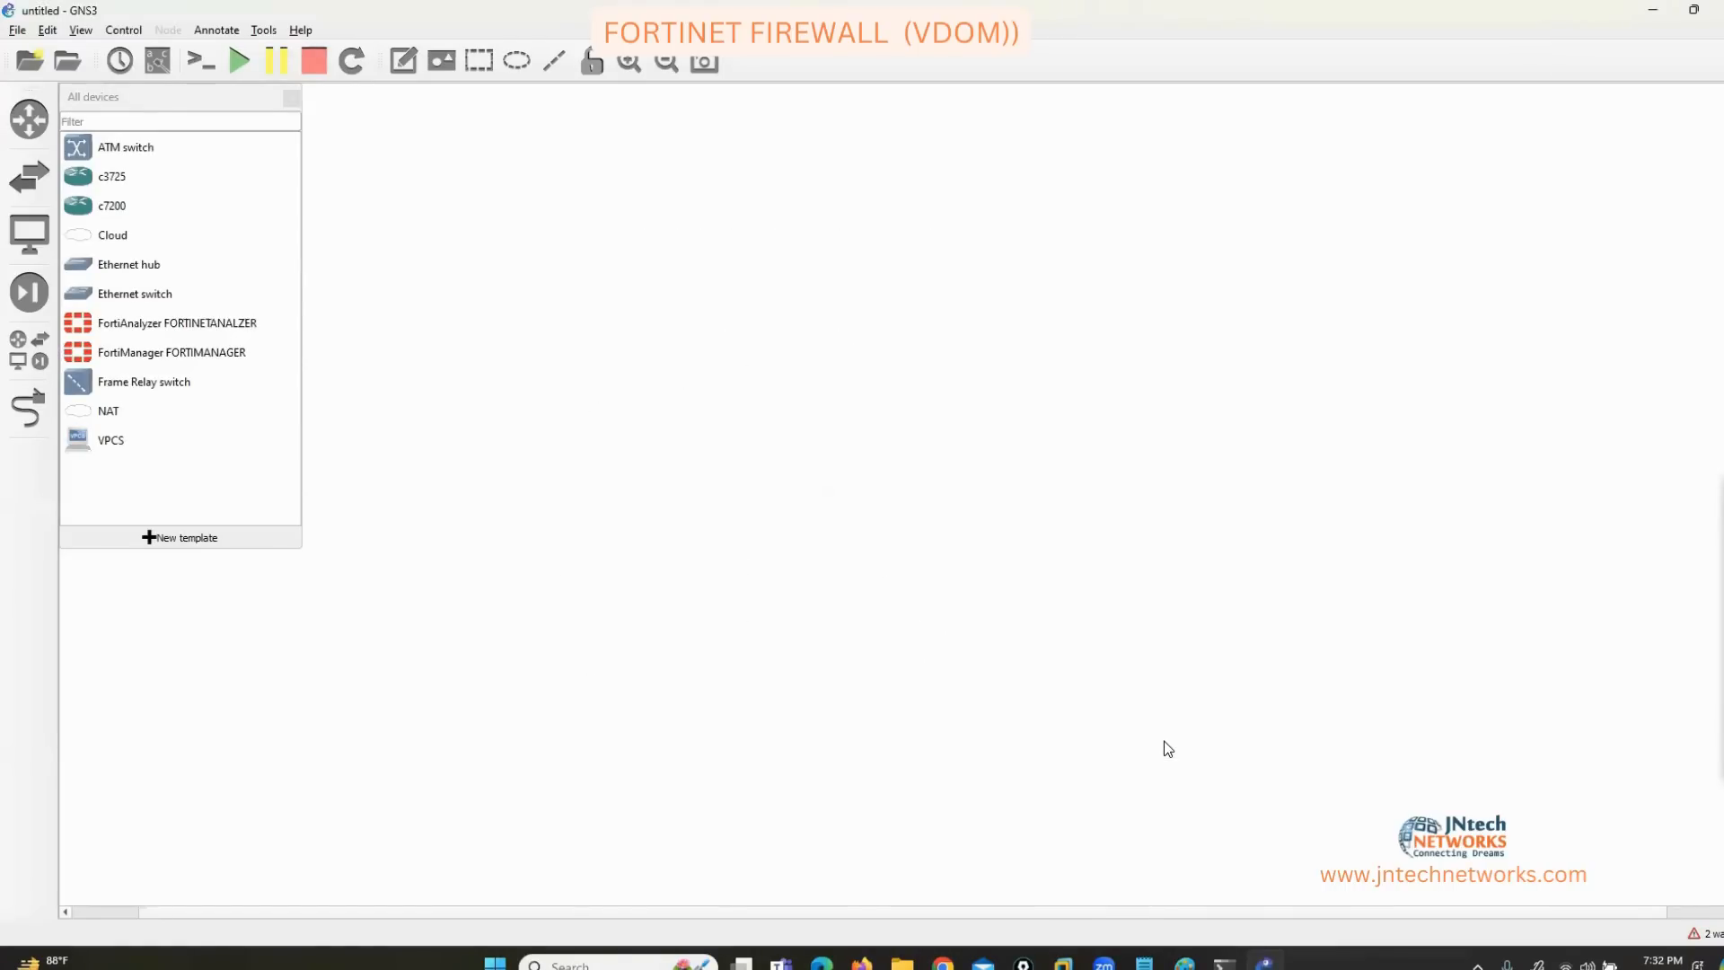
left_click(1164, 741)
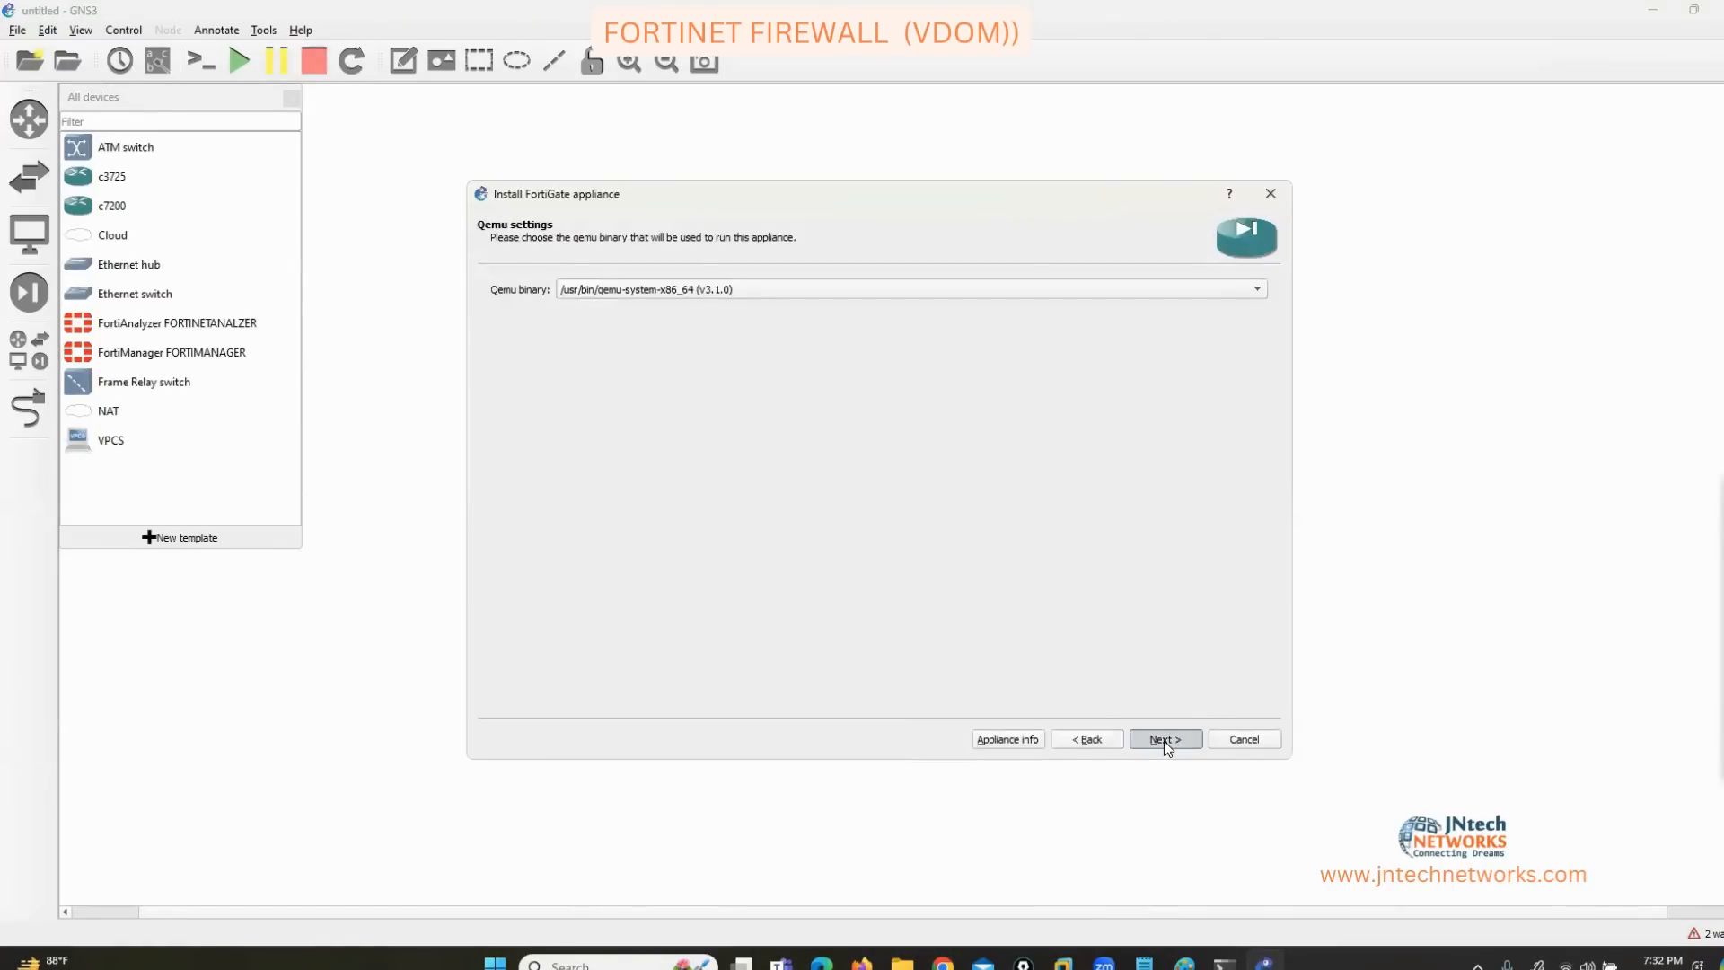
left_click(1163, 739)
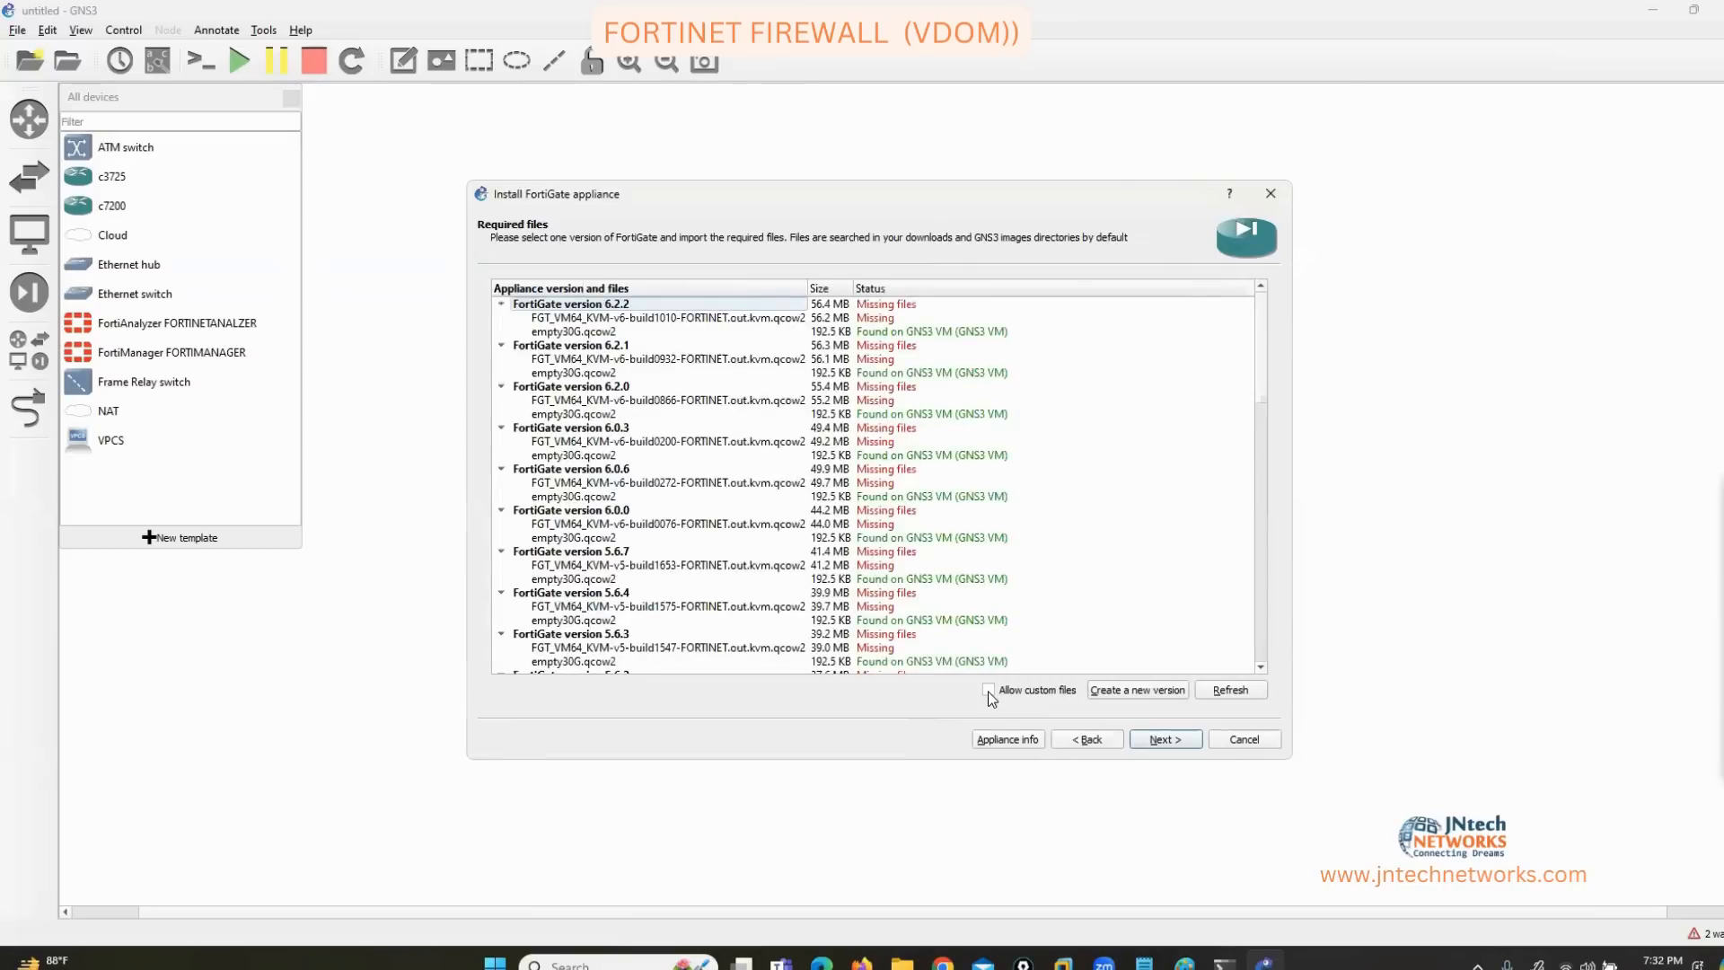
Allow custom files and create a new FortiGate version named FORTINET-OLD.
left_click(988, 689)
left_click(983, 503)
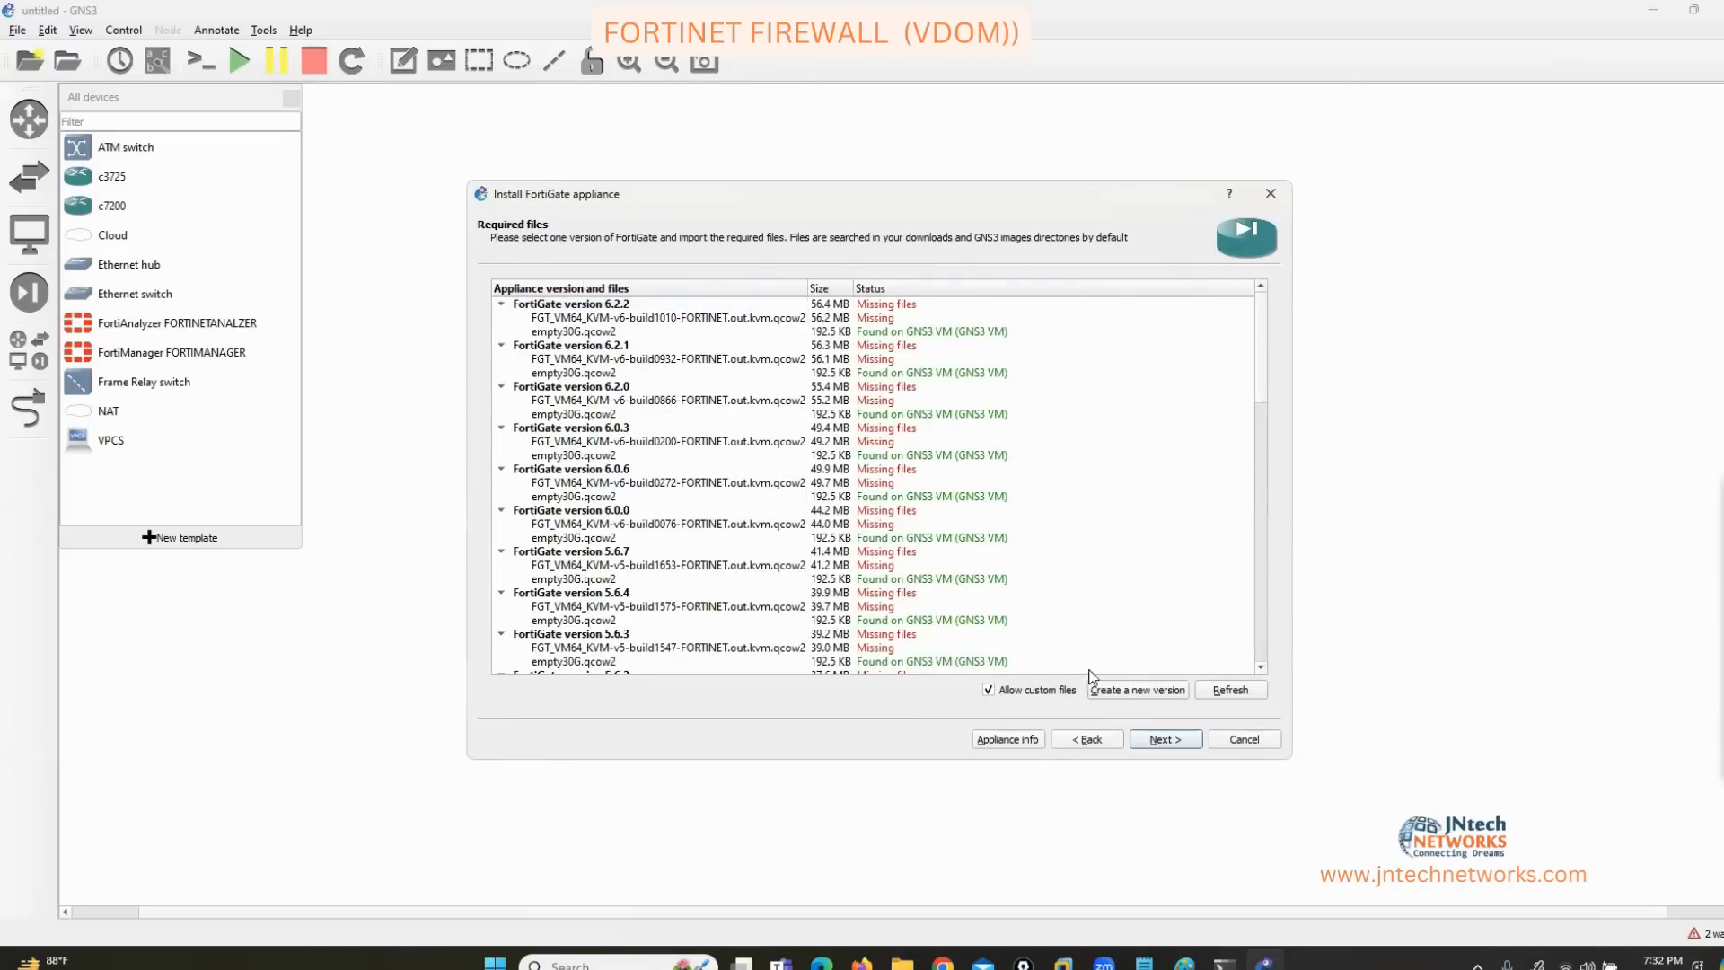
left_click(1125, 690)
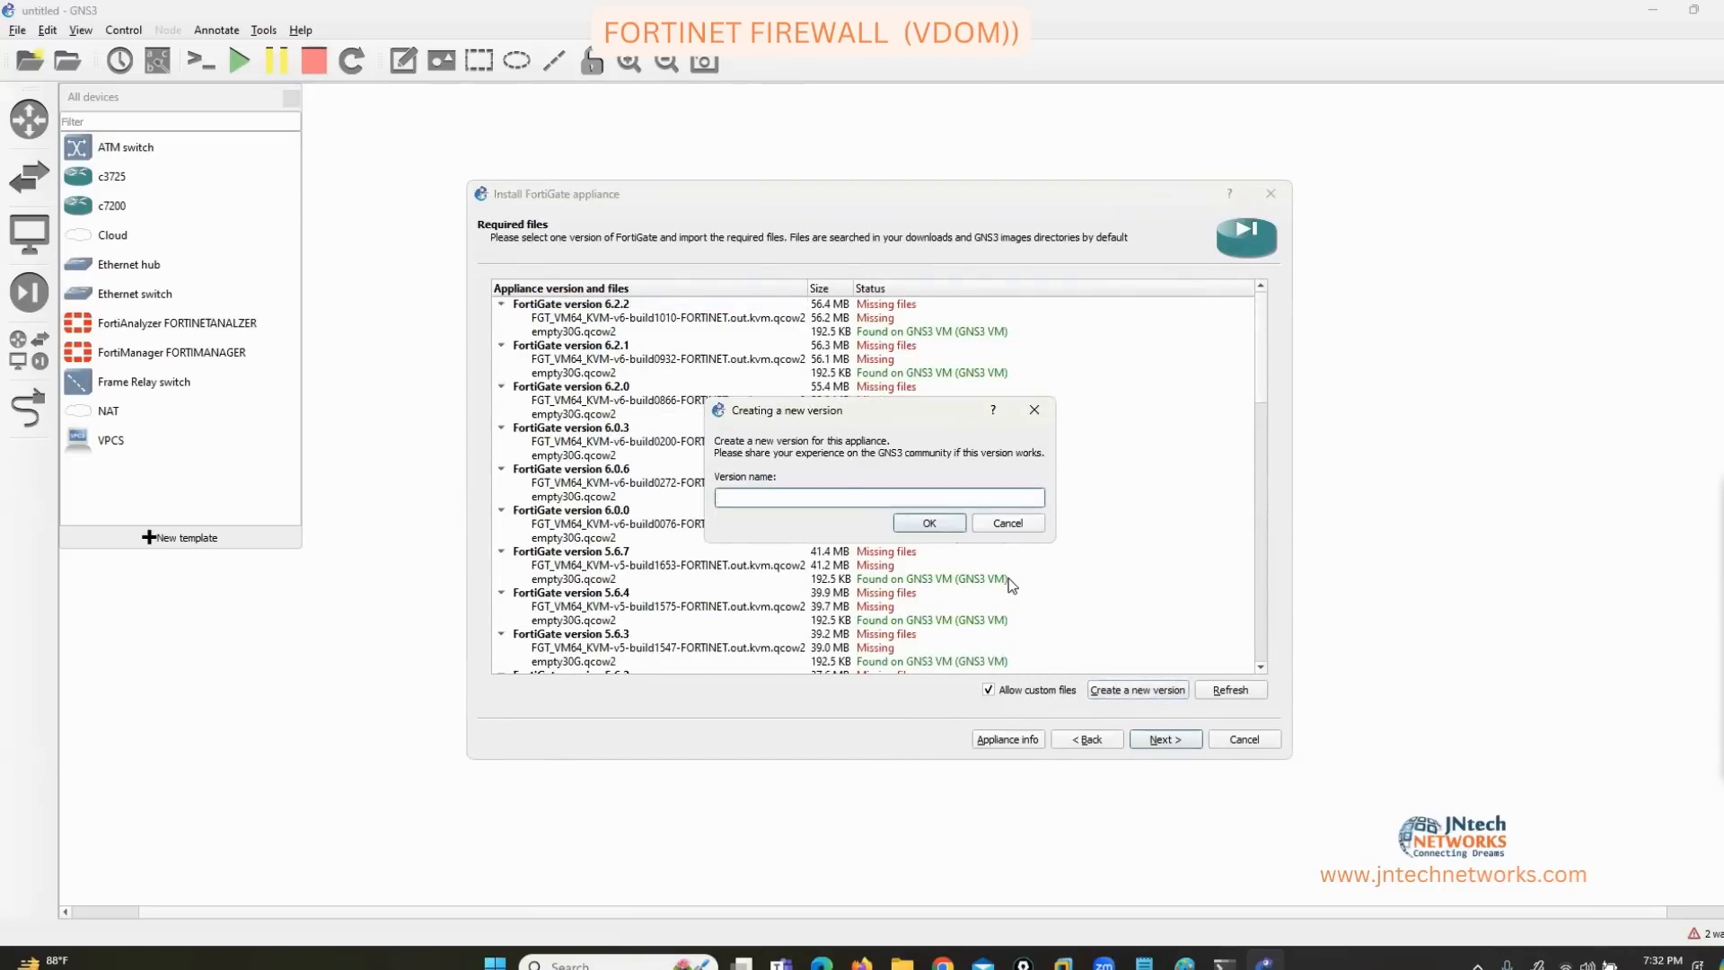
type("FORTINET-OLD")
key("Return")
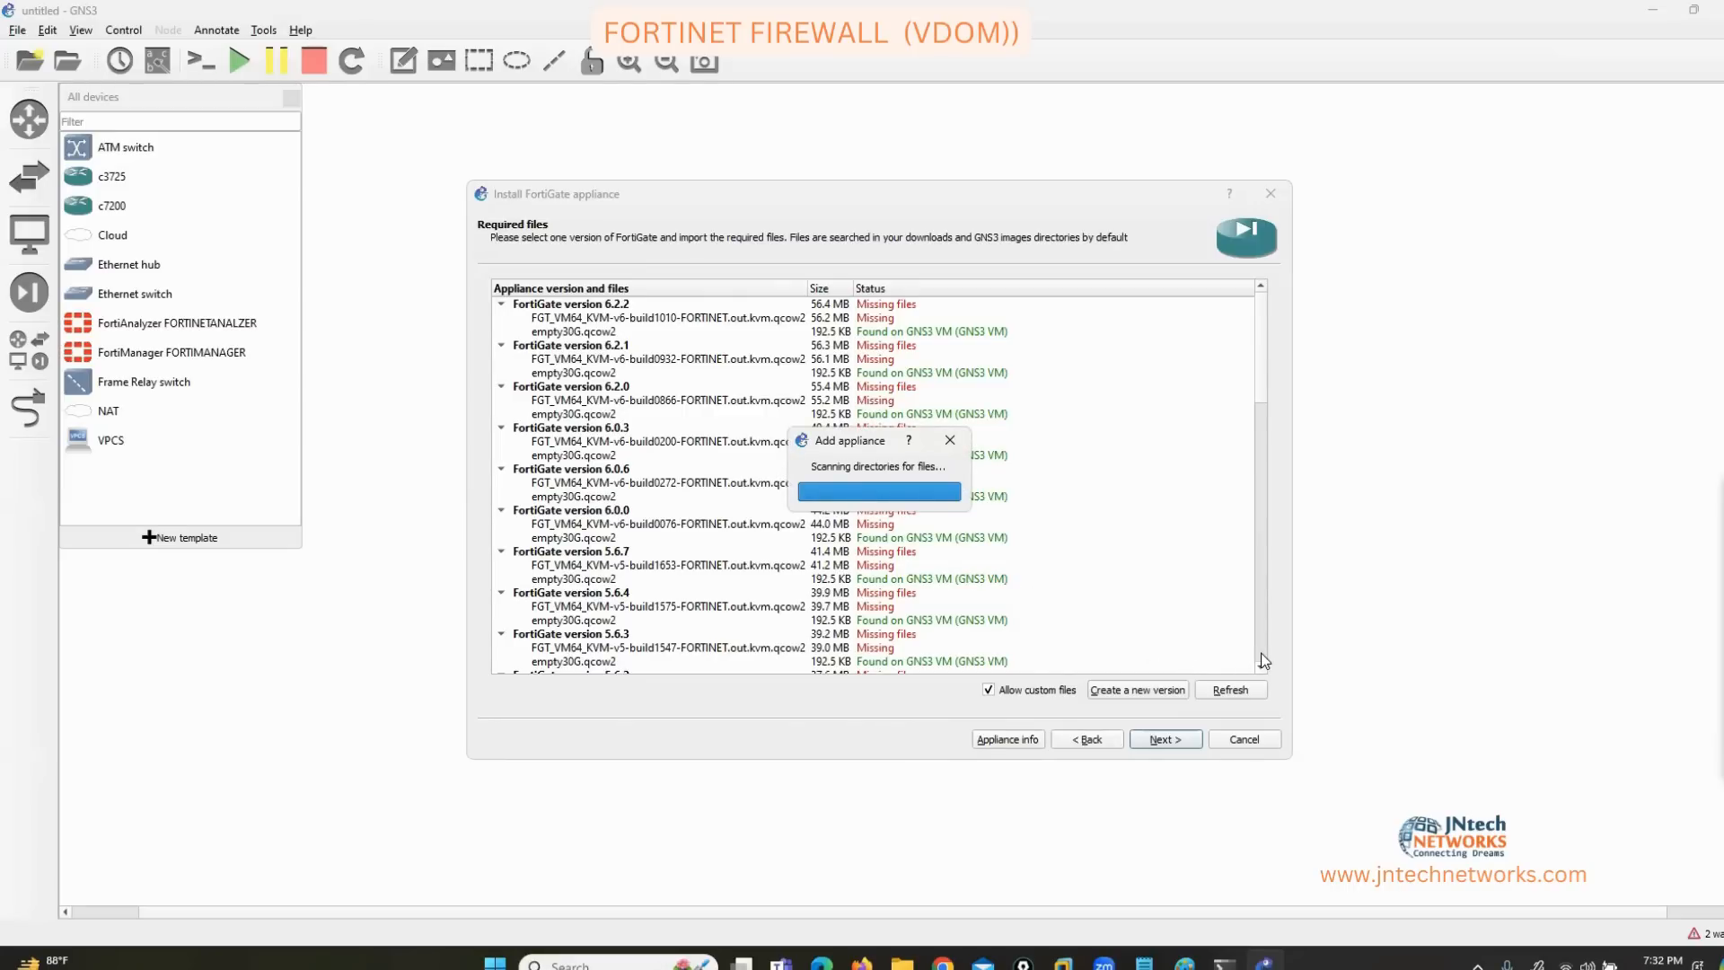
Choose the FORTINET-OLD image file slot and browse to the New Volume (D:) drive.
scroll(1261, 661, "down", 10)
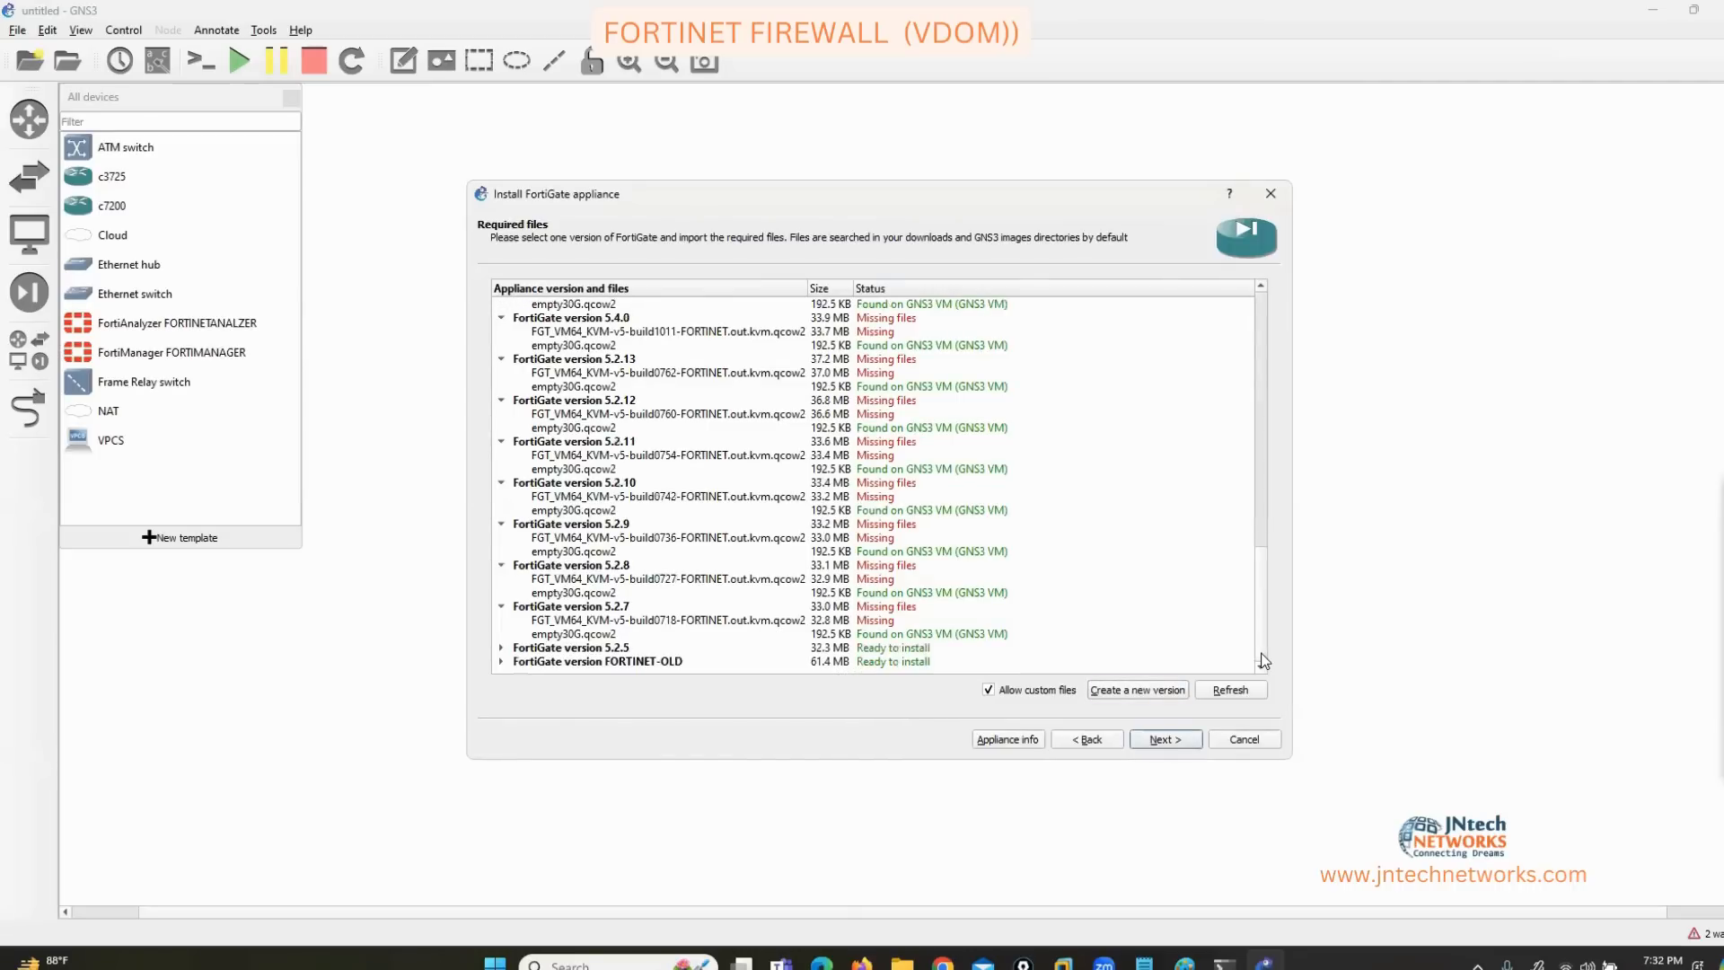
left_click(501, 661)
scroll(660, 639, "down", 1)
left_click(643, 646)
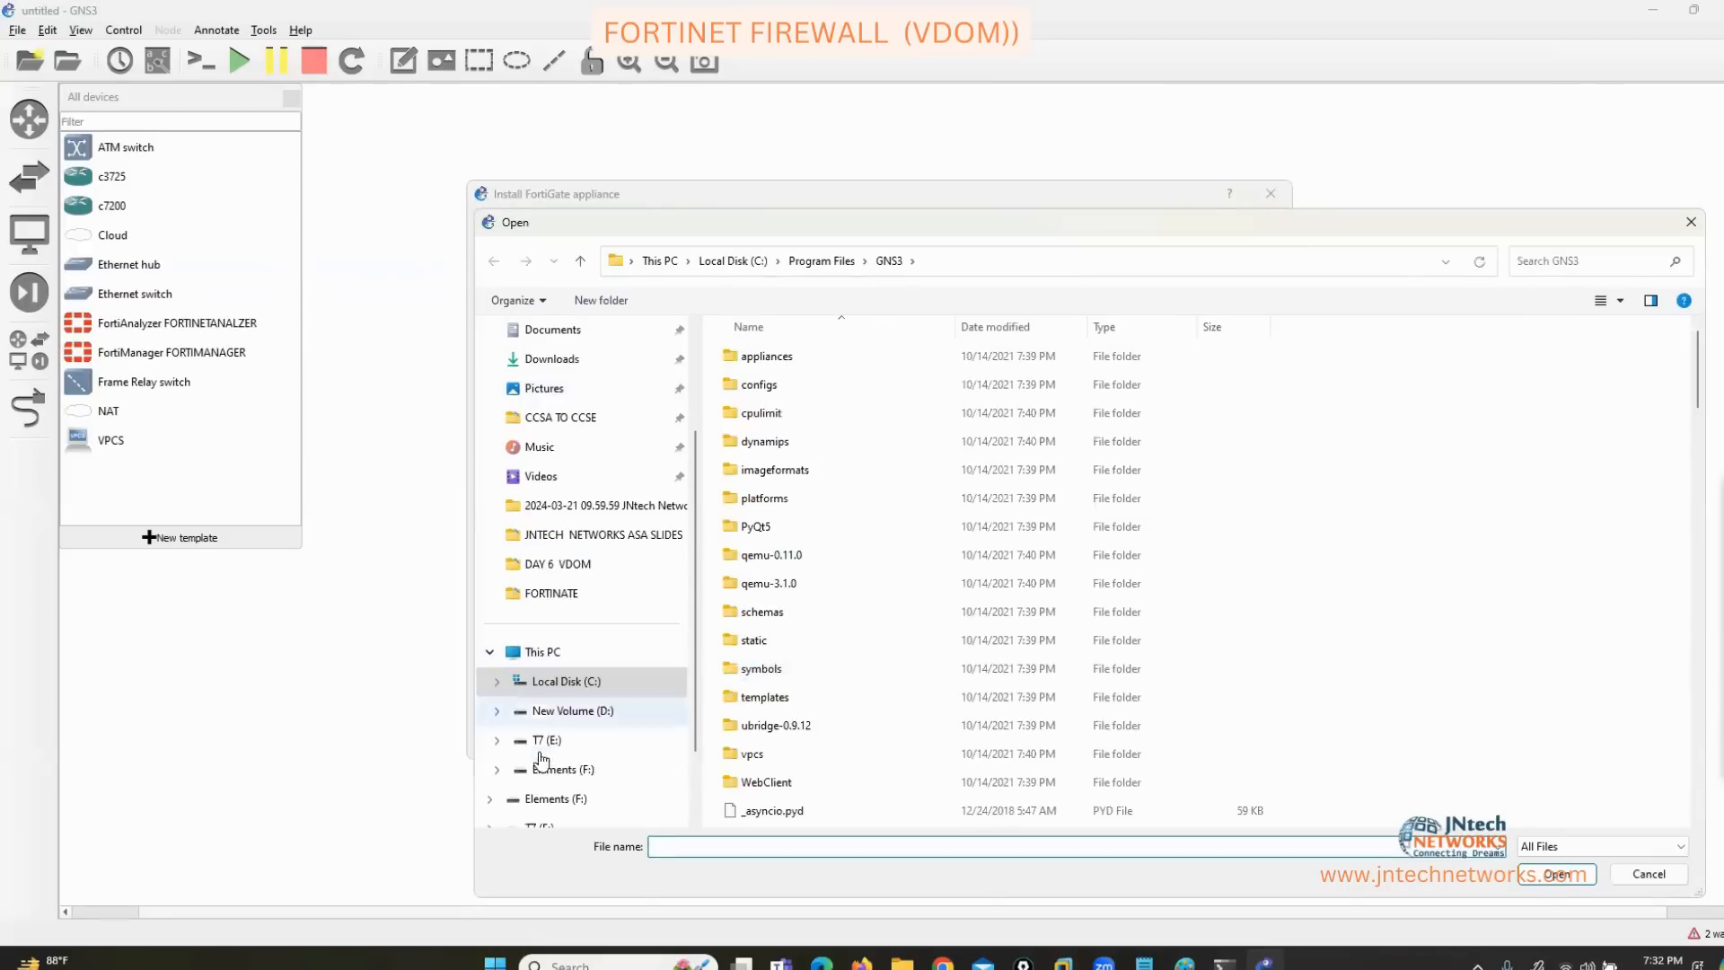
left_click(542, 655)
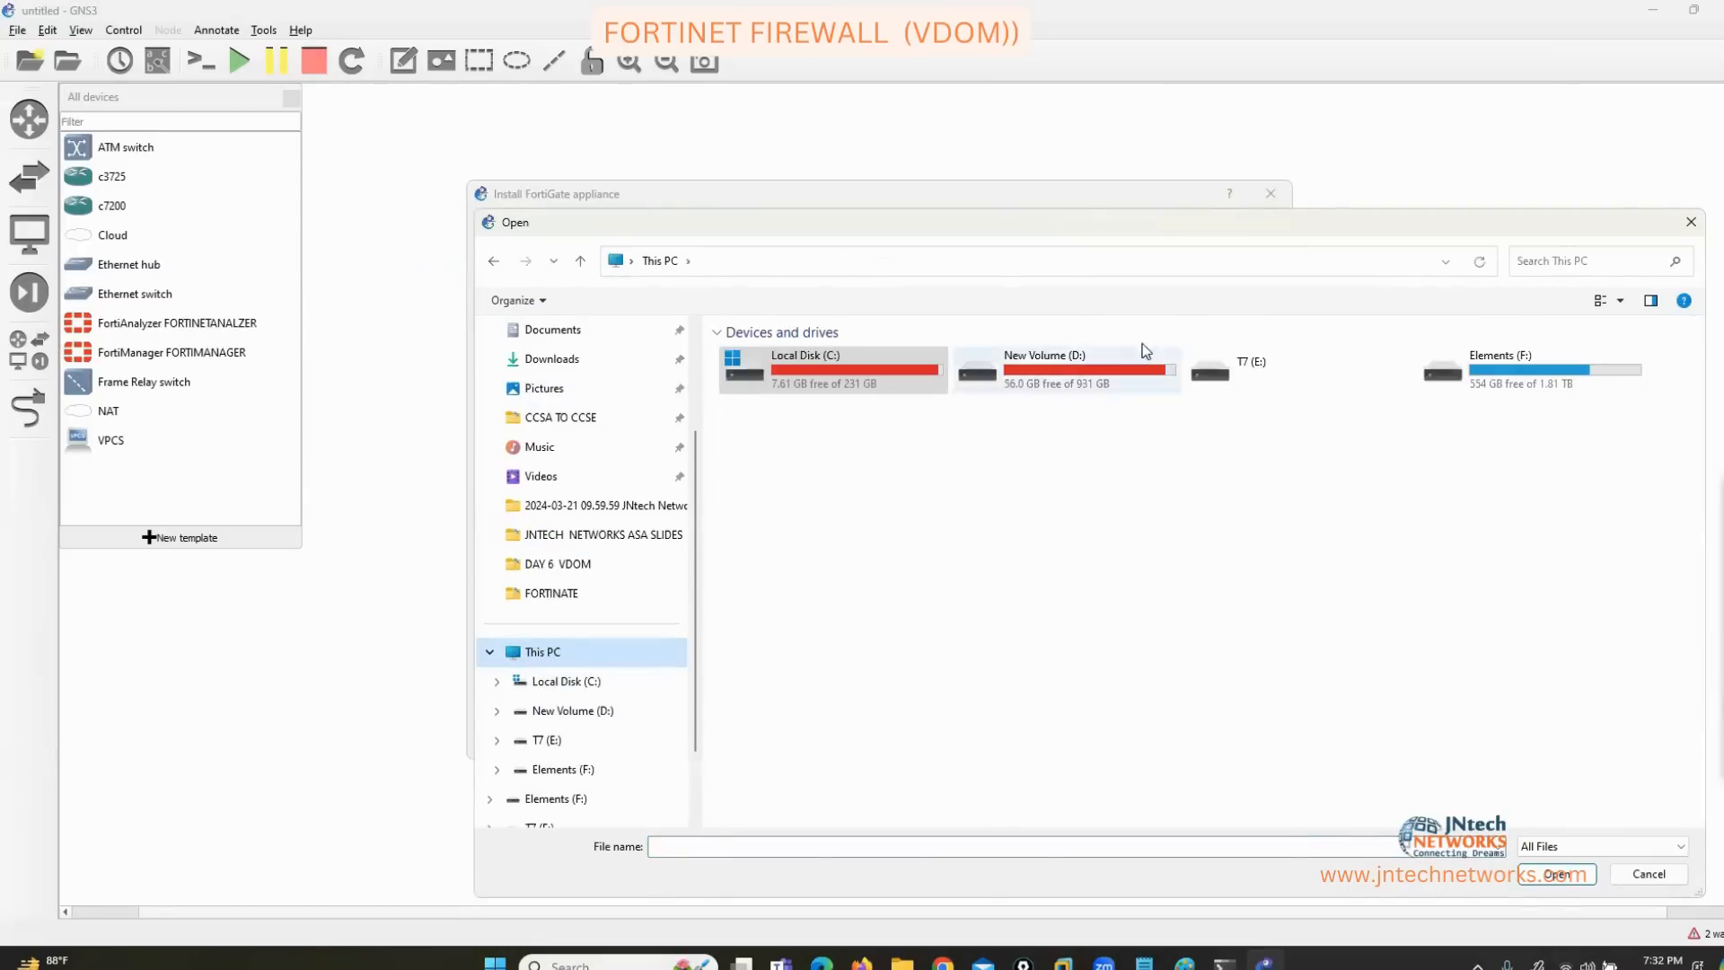
left_click(1036, 376)
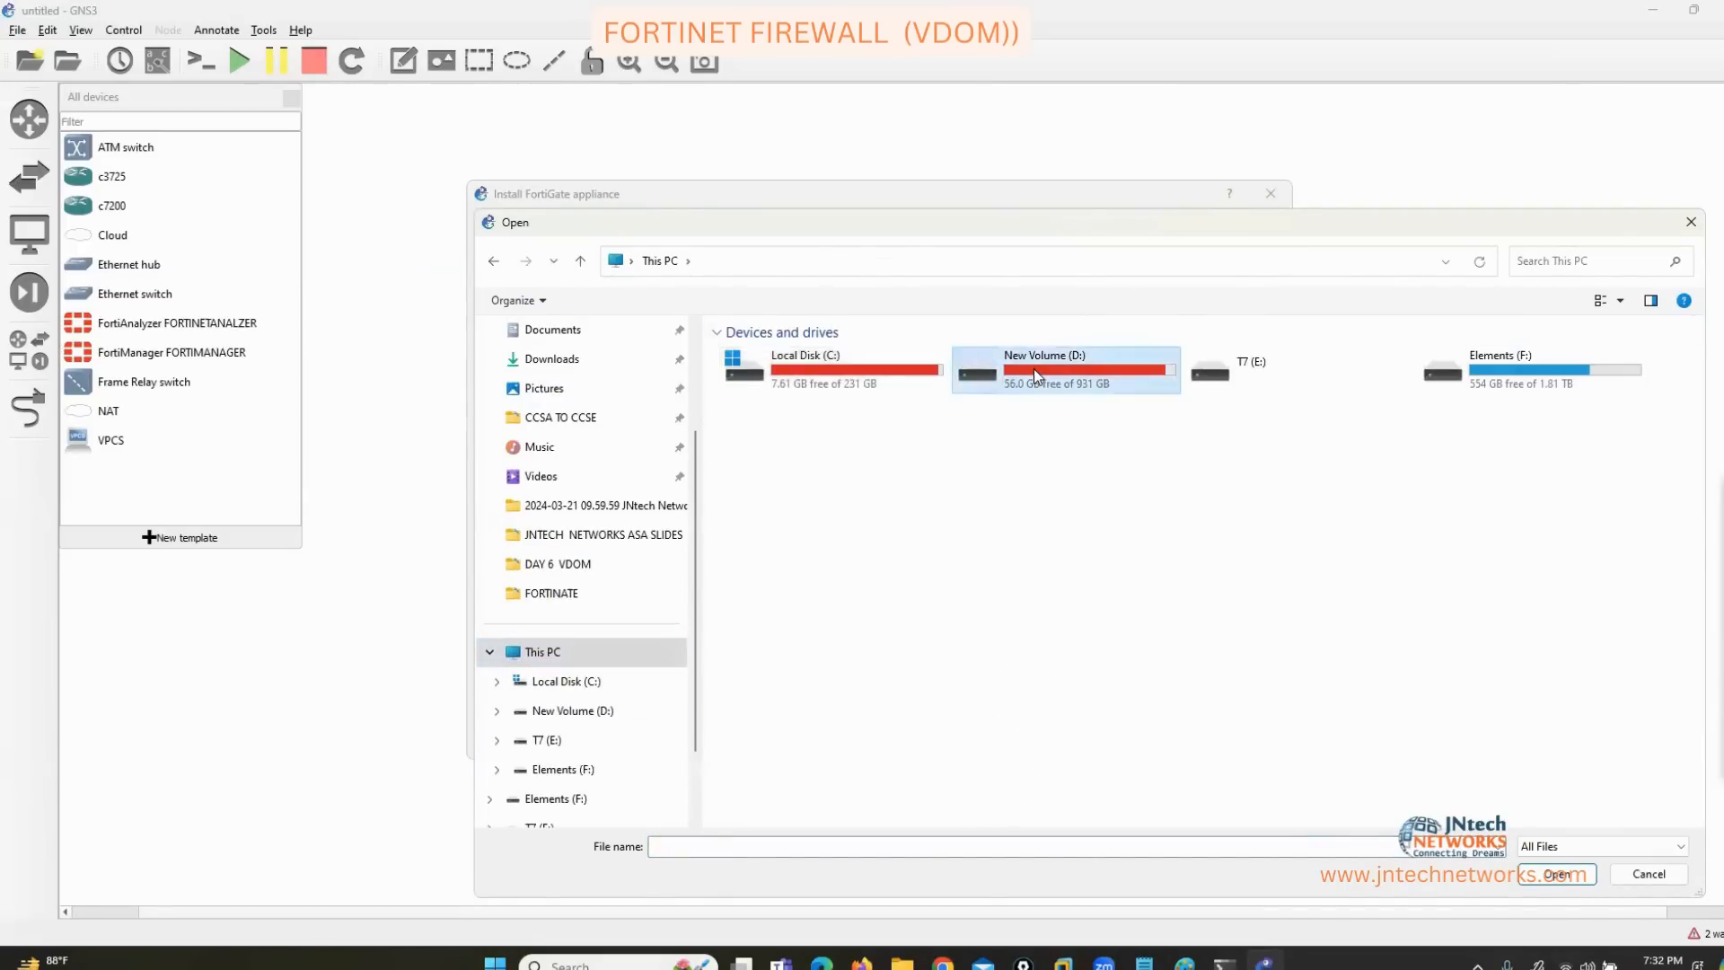
double_click(1037, 377)
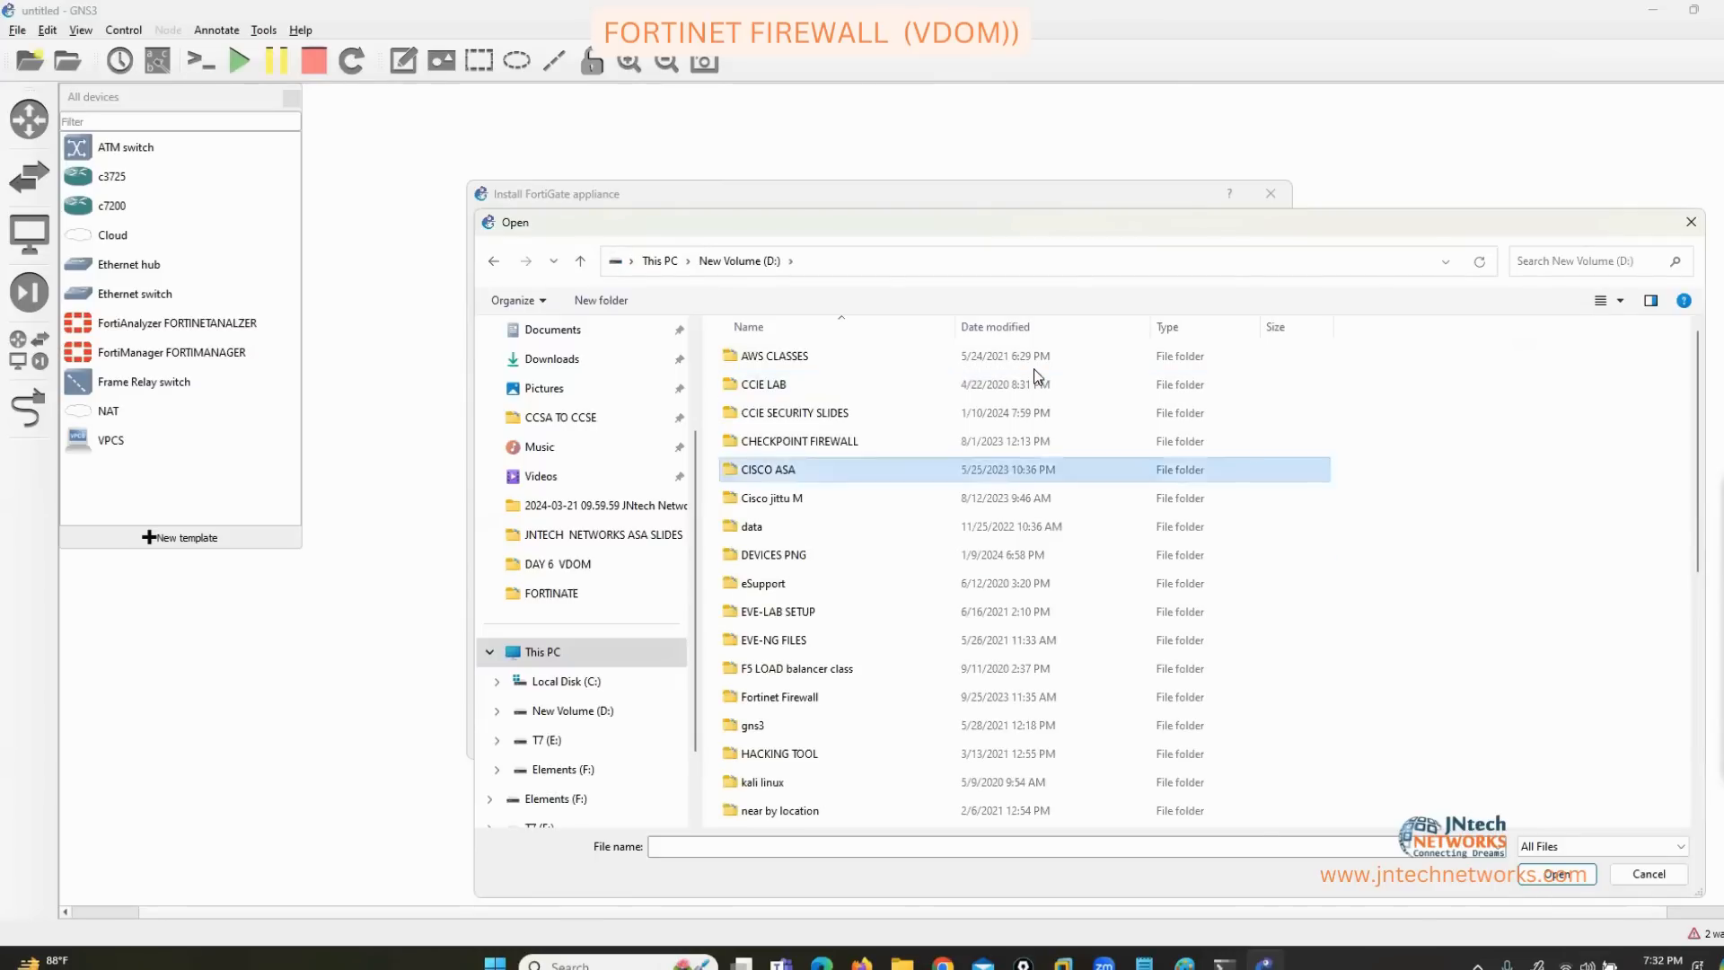
Import the FortiGate image from D:\Fortinet Firewall\fortinet-5.2.3_build670.
key("Down")
key("Down")
key("Down")
key("Down")
key("Down")
key("Down")
key("Down")
key("Down")
key("Return")
key("Down")
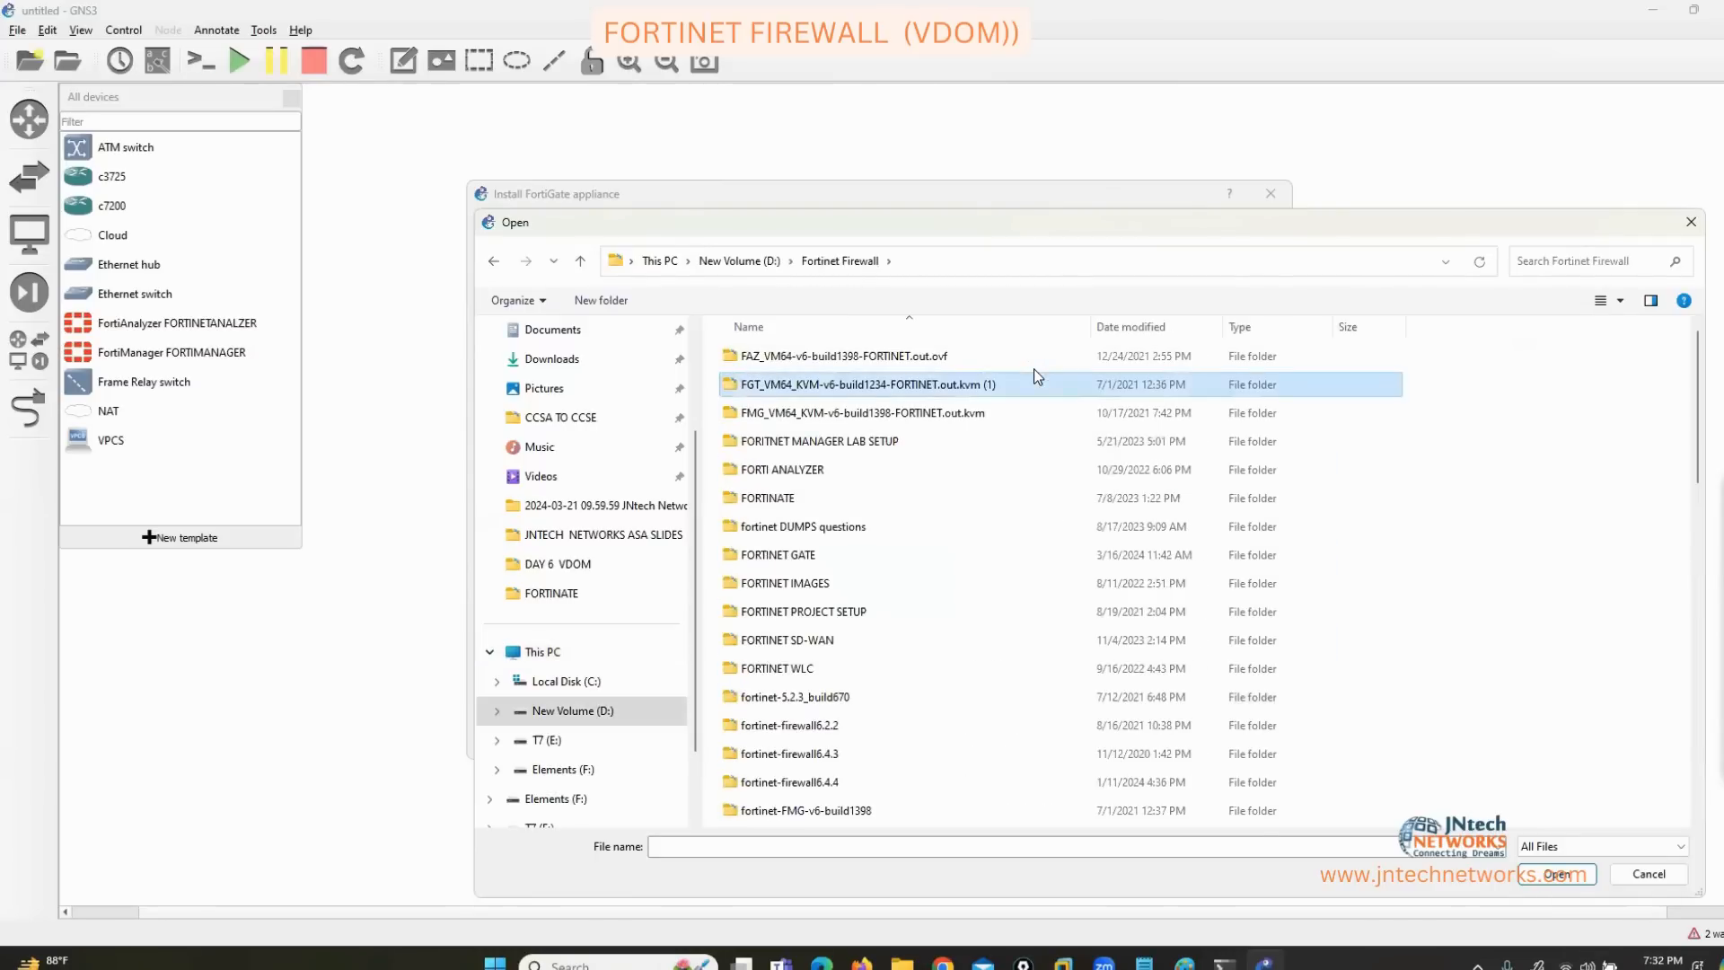
key("Down")
key("Down")
key("Down")
key("Down")
key("Down")
key("Down")
key("Down")
key("Down")
key("Down")
key("Down")
key("Down")
key("Return")
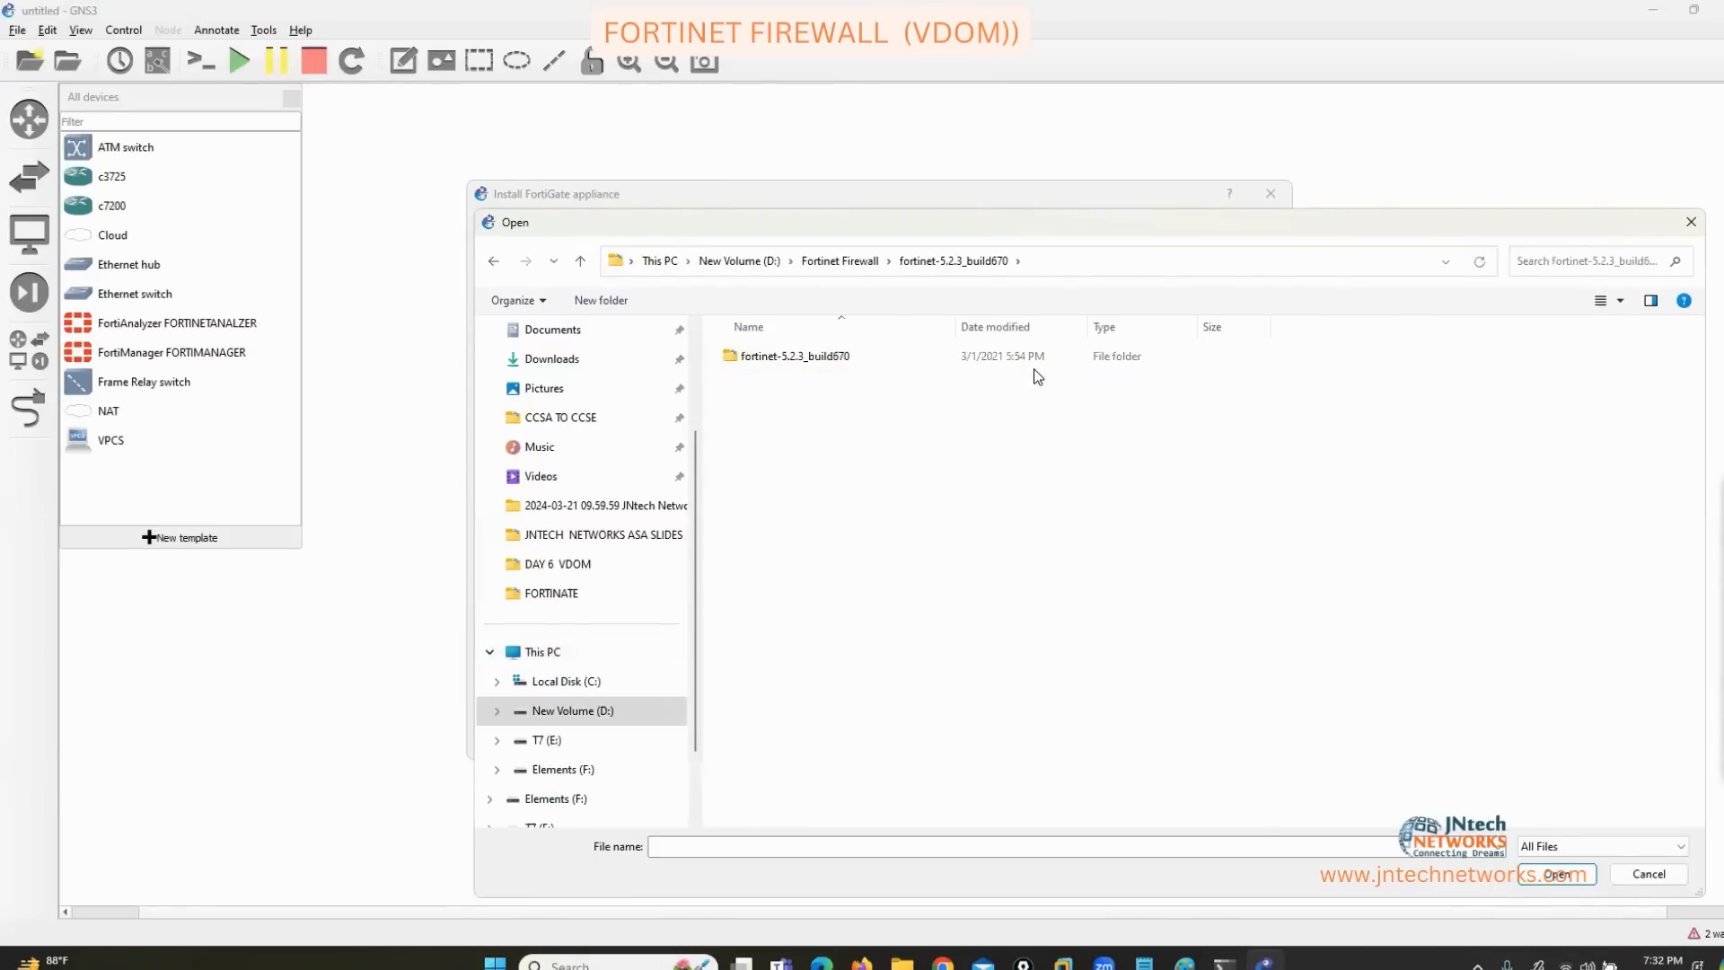
key("Down")
key("Return")
key("Down")
key("Return")
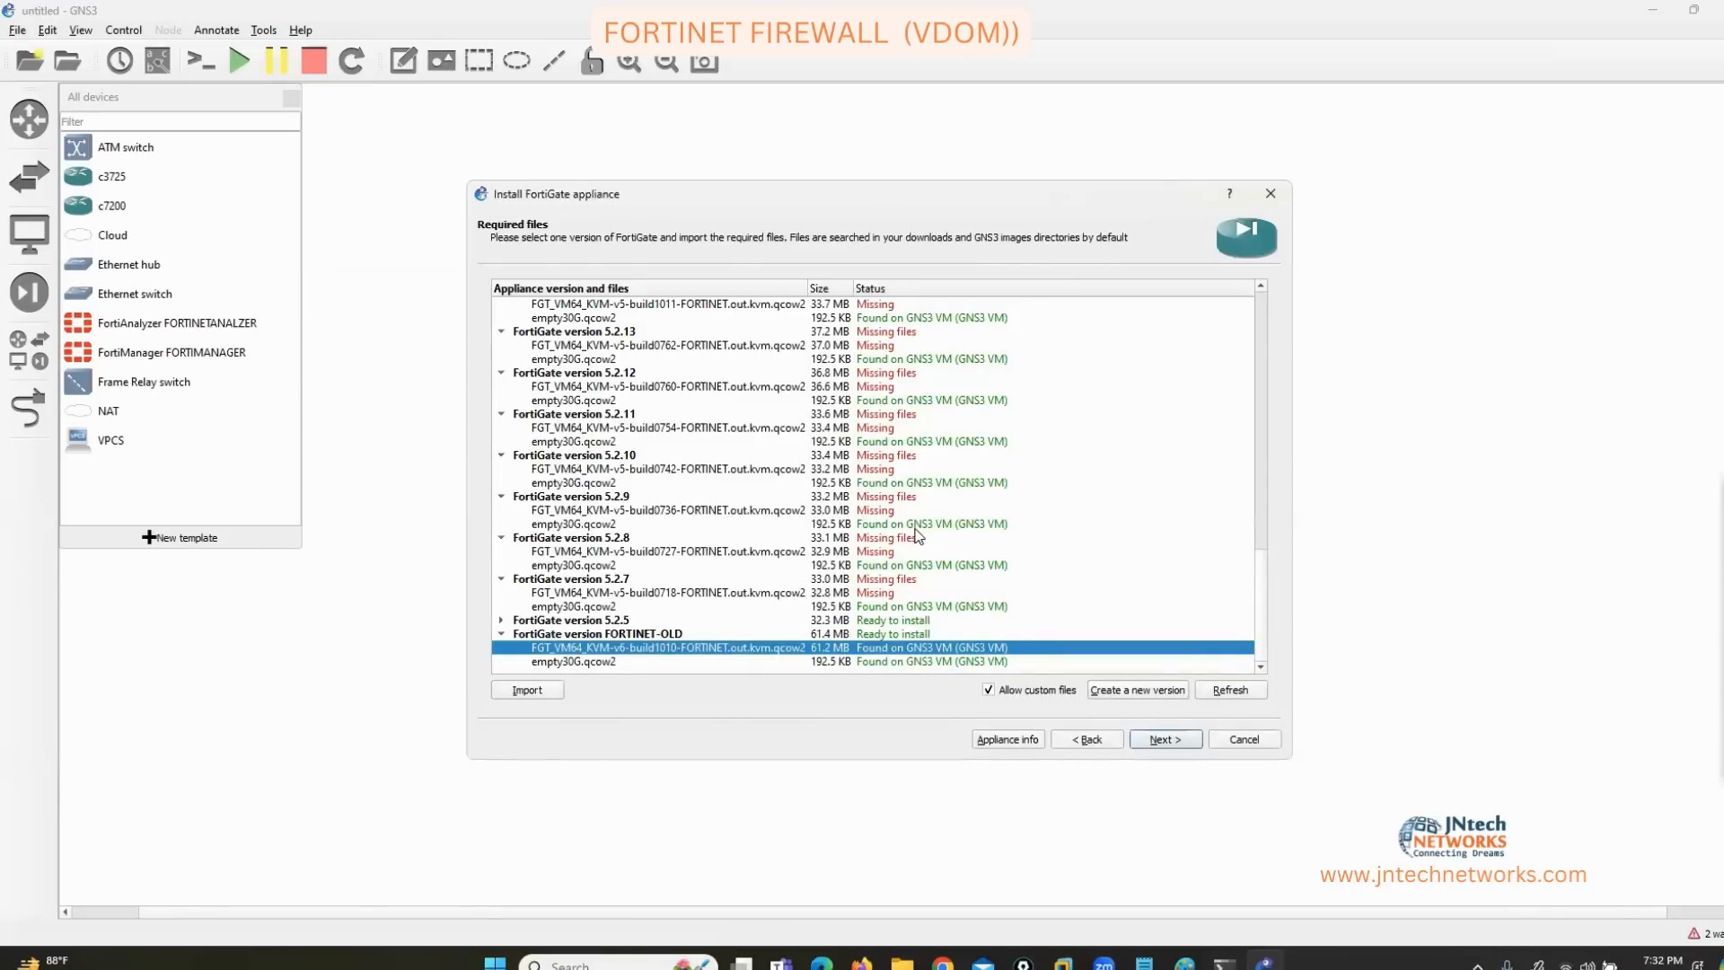
key("Return")
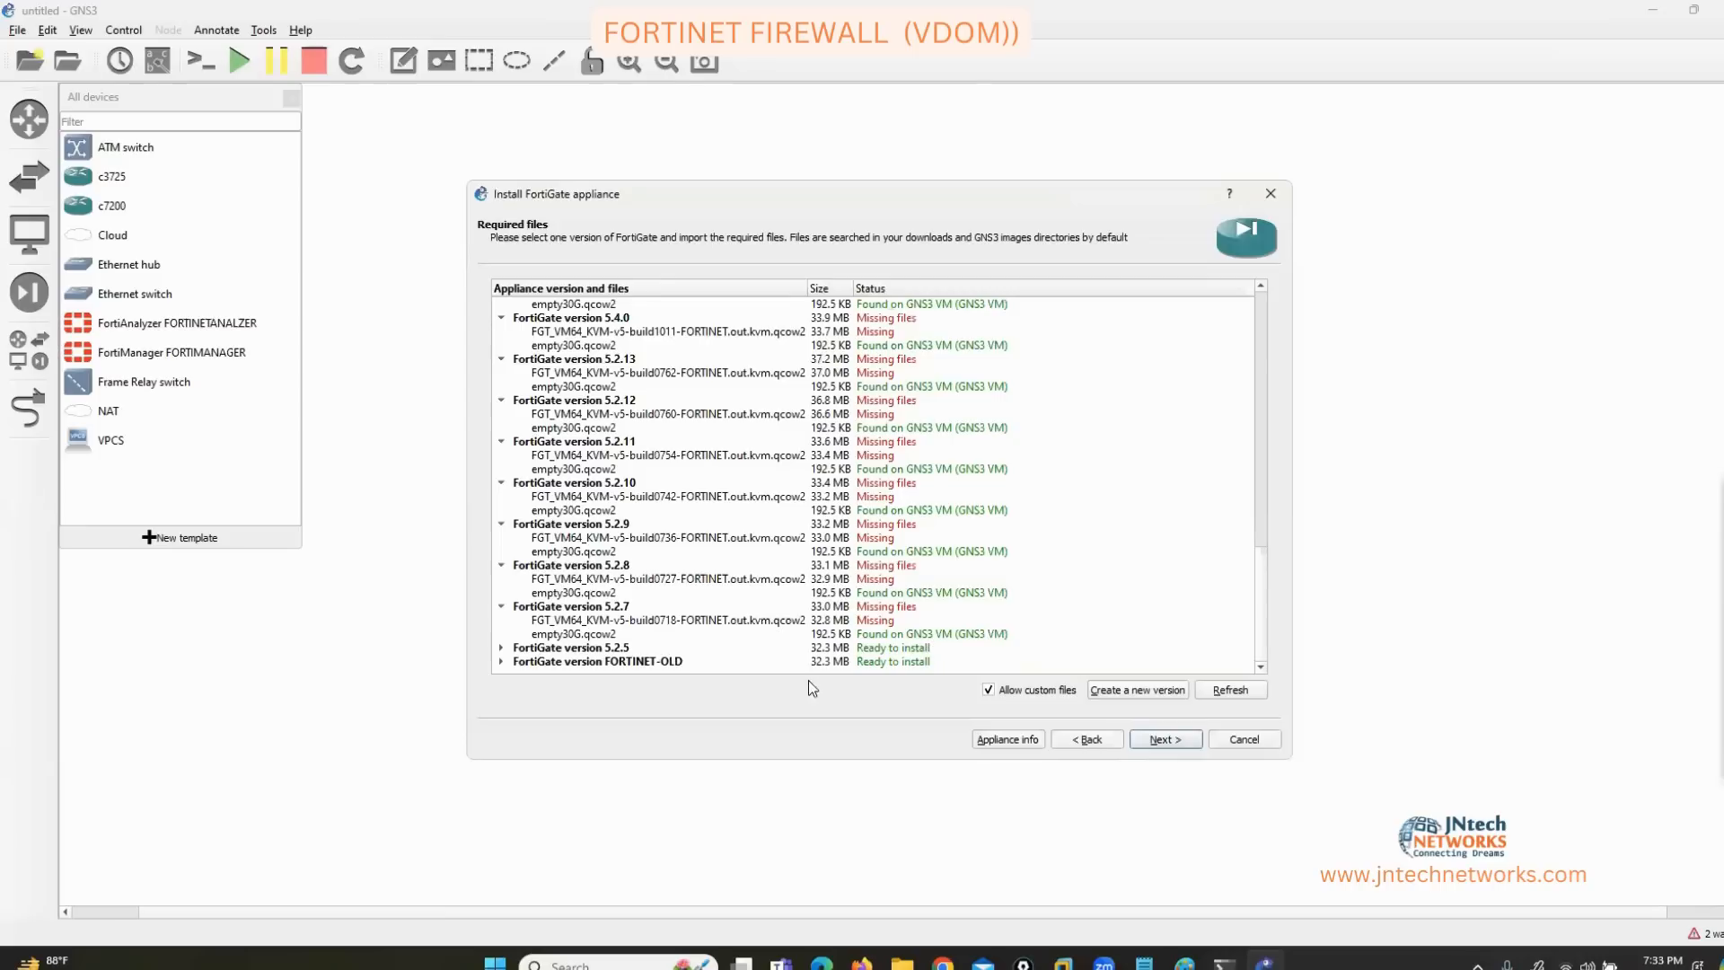
Select the FORTINET-OLD qcow2 file and finish installing the appliance template.
left_click(501, 661)
scroll(628, 637, "down", 1)
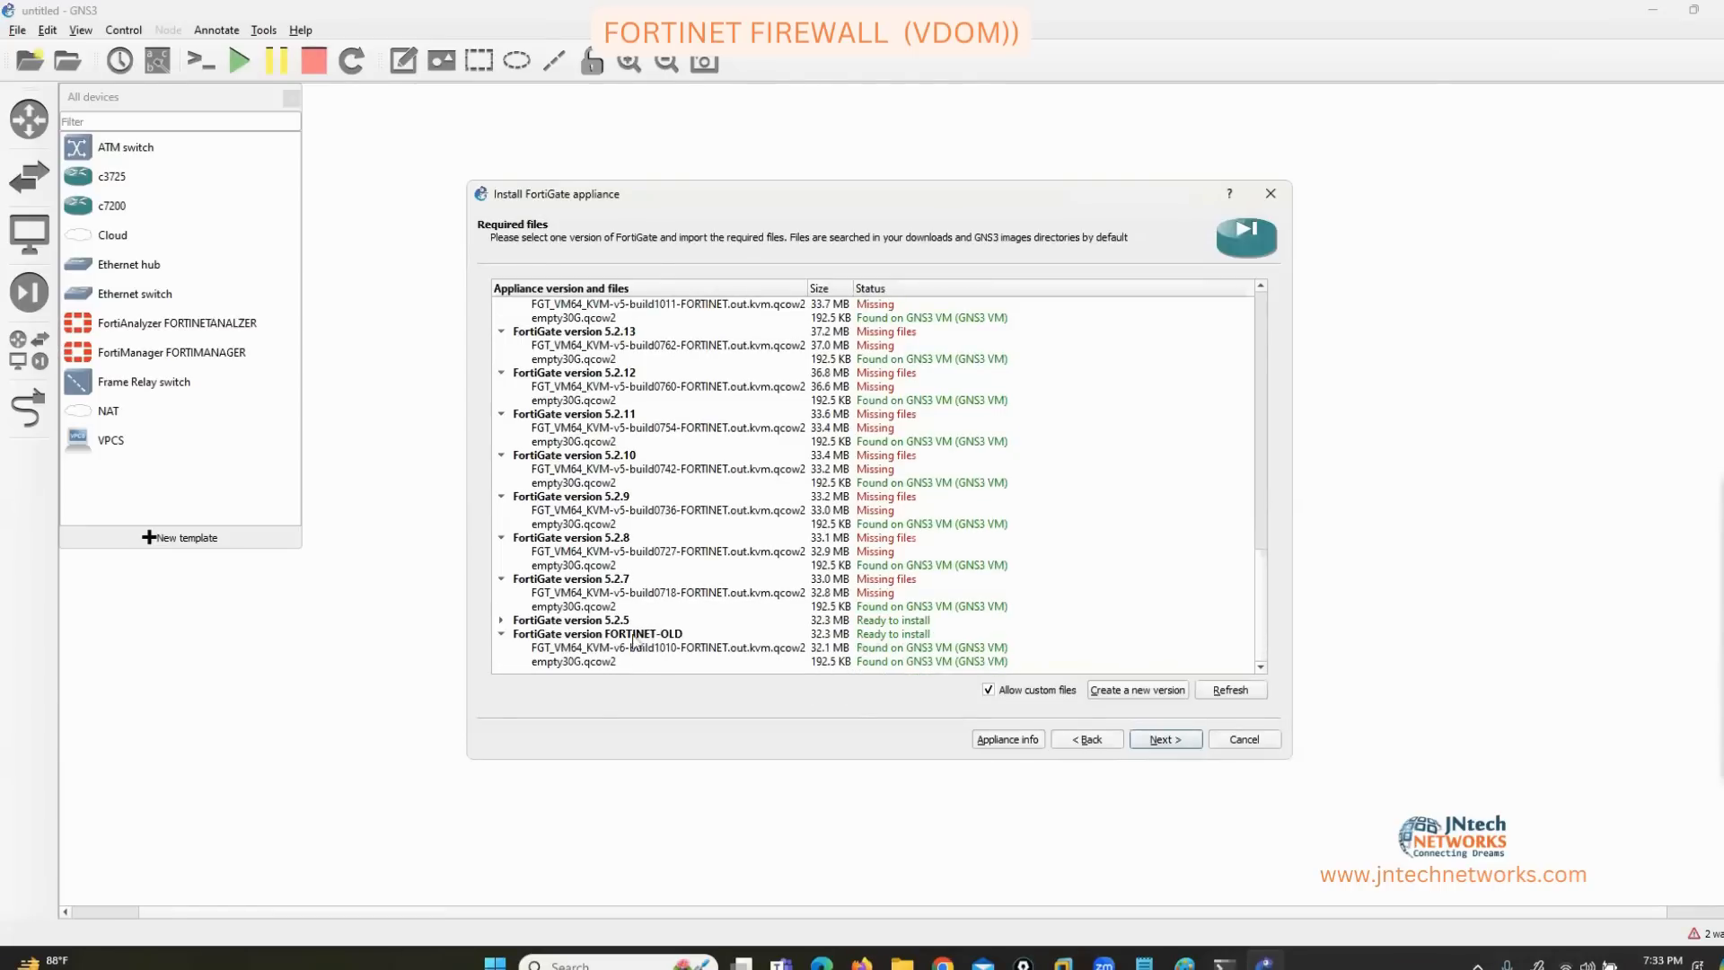
left_click(624, 647)
left_click(1141, 740)
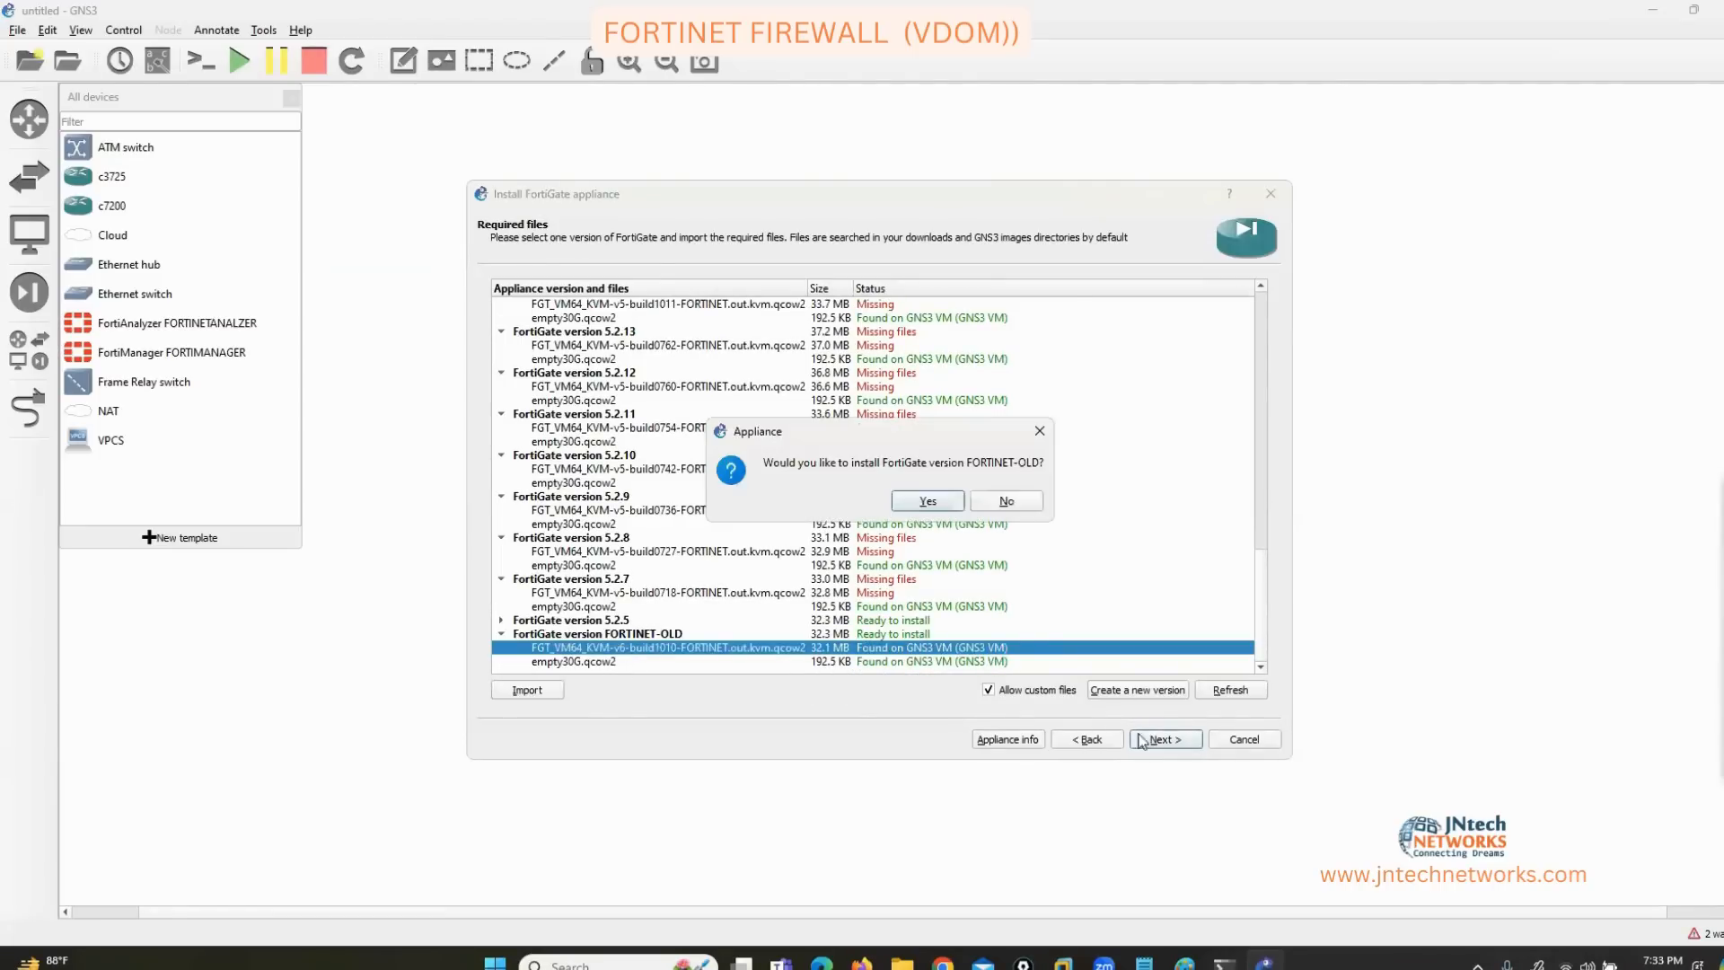
left_click(925, 503)
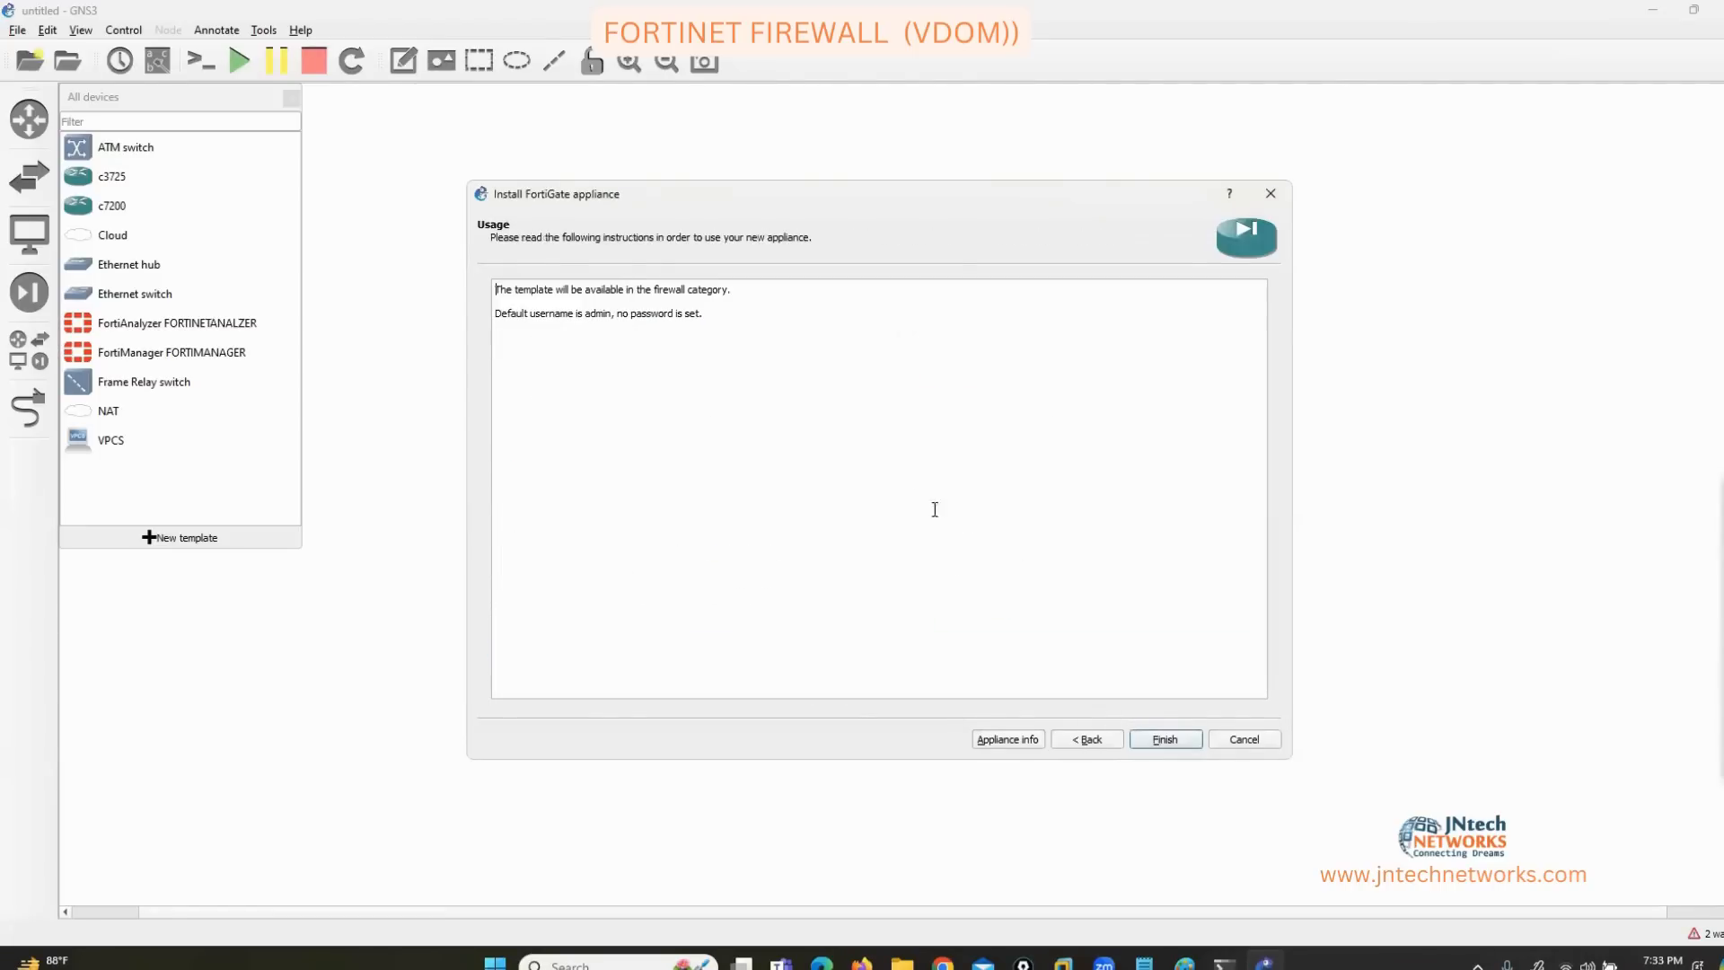
left_click(1159, 739)
left_click(1042, 504)
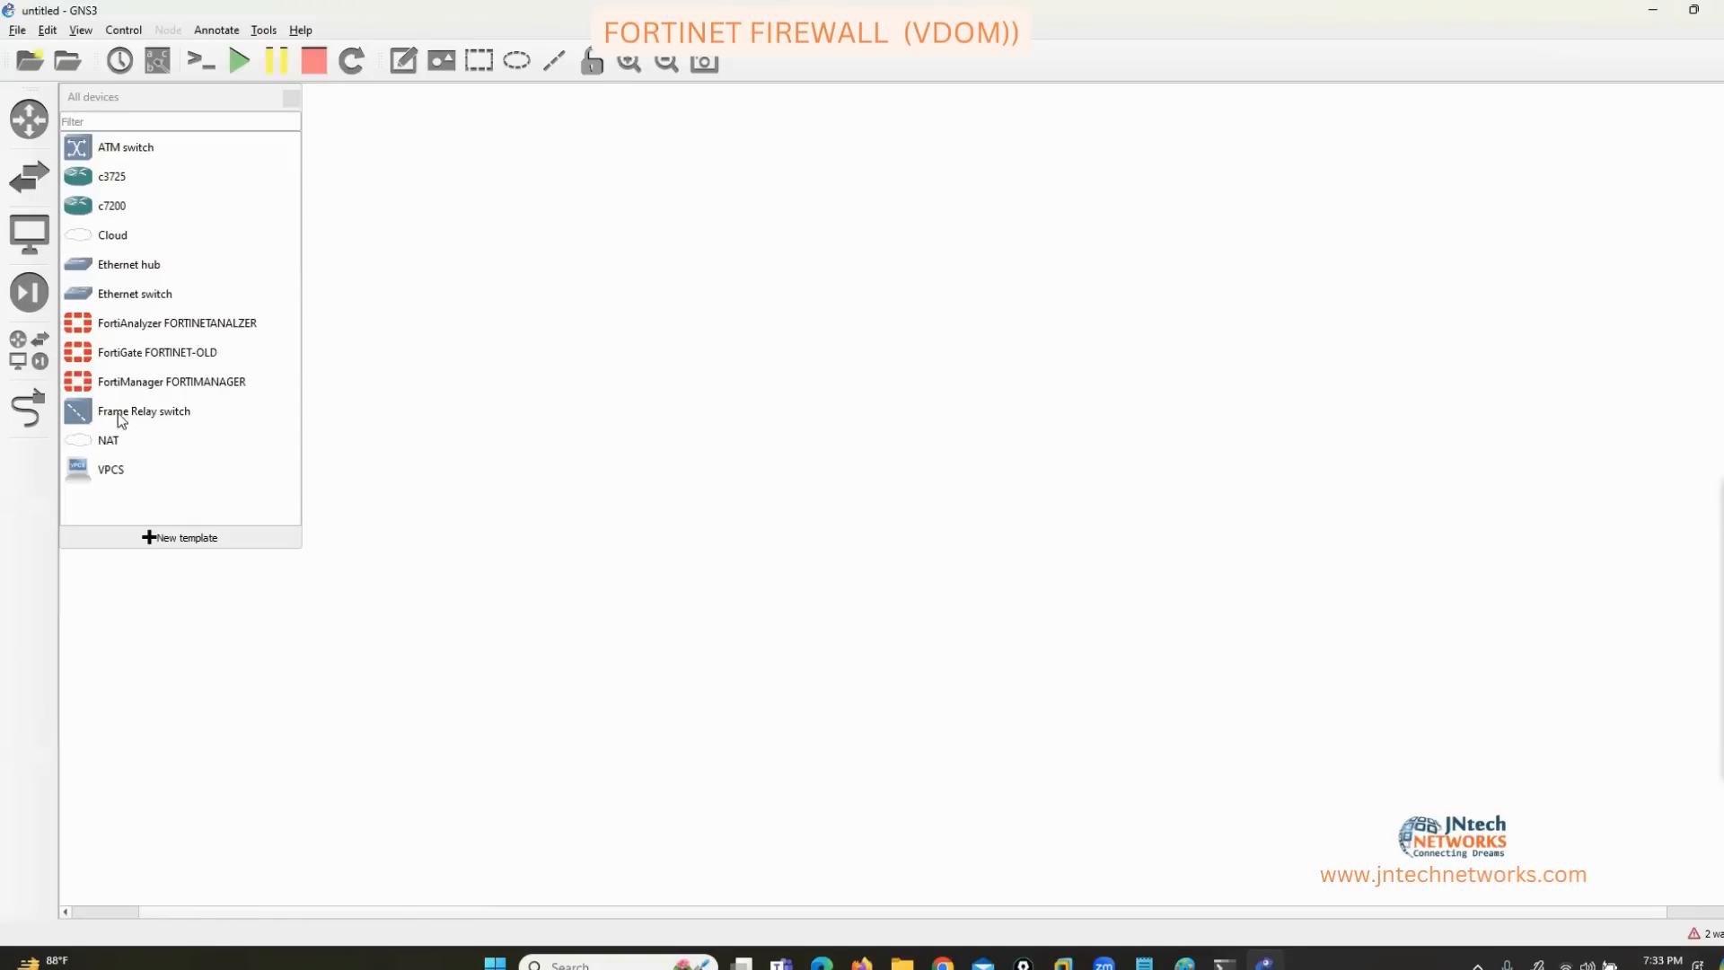
Place a FortiGate FORTINET-OLD node and a Cloud node on the local server, arranged on the canvas.
left_click_drag(127, 358, 873, 197)
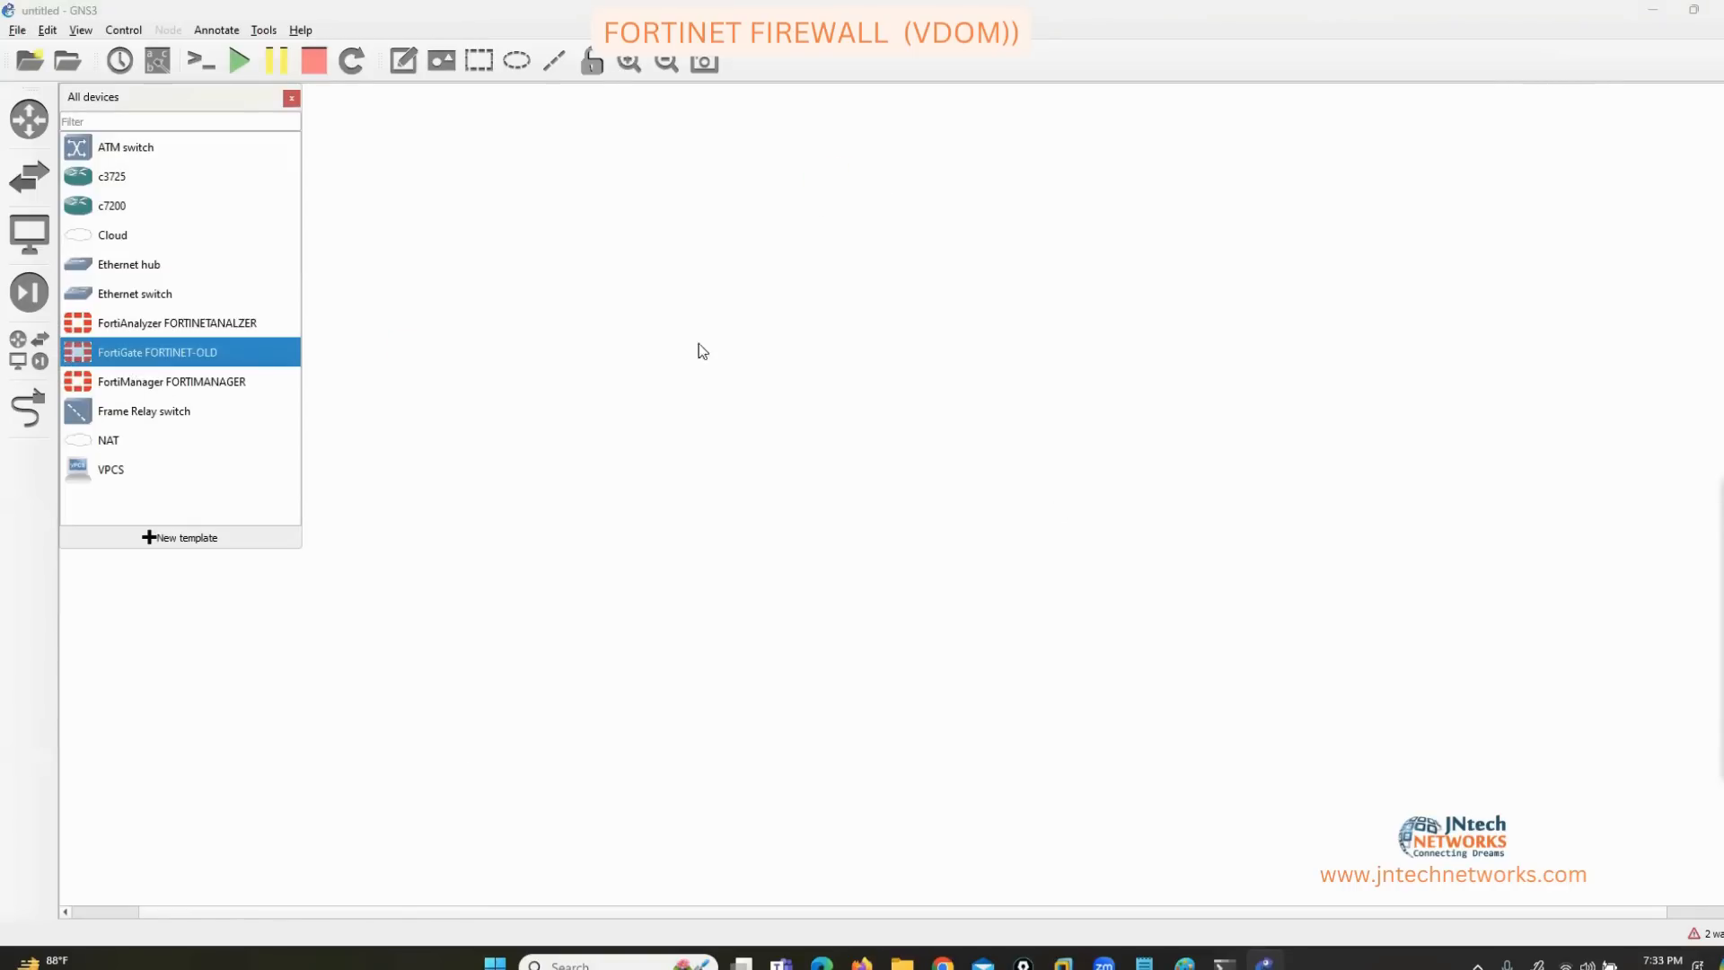
left_click_drag(112, 241, 860, 530)
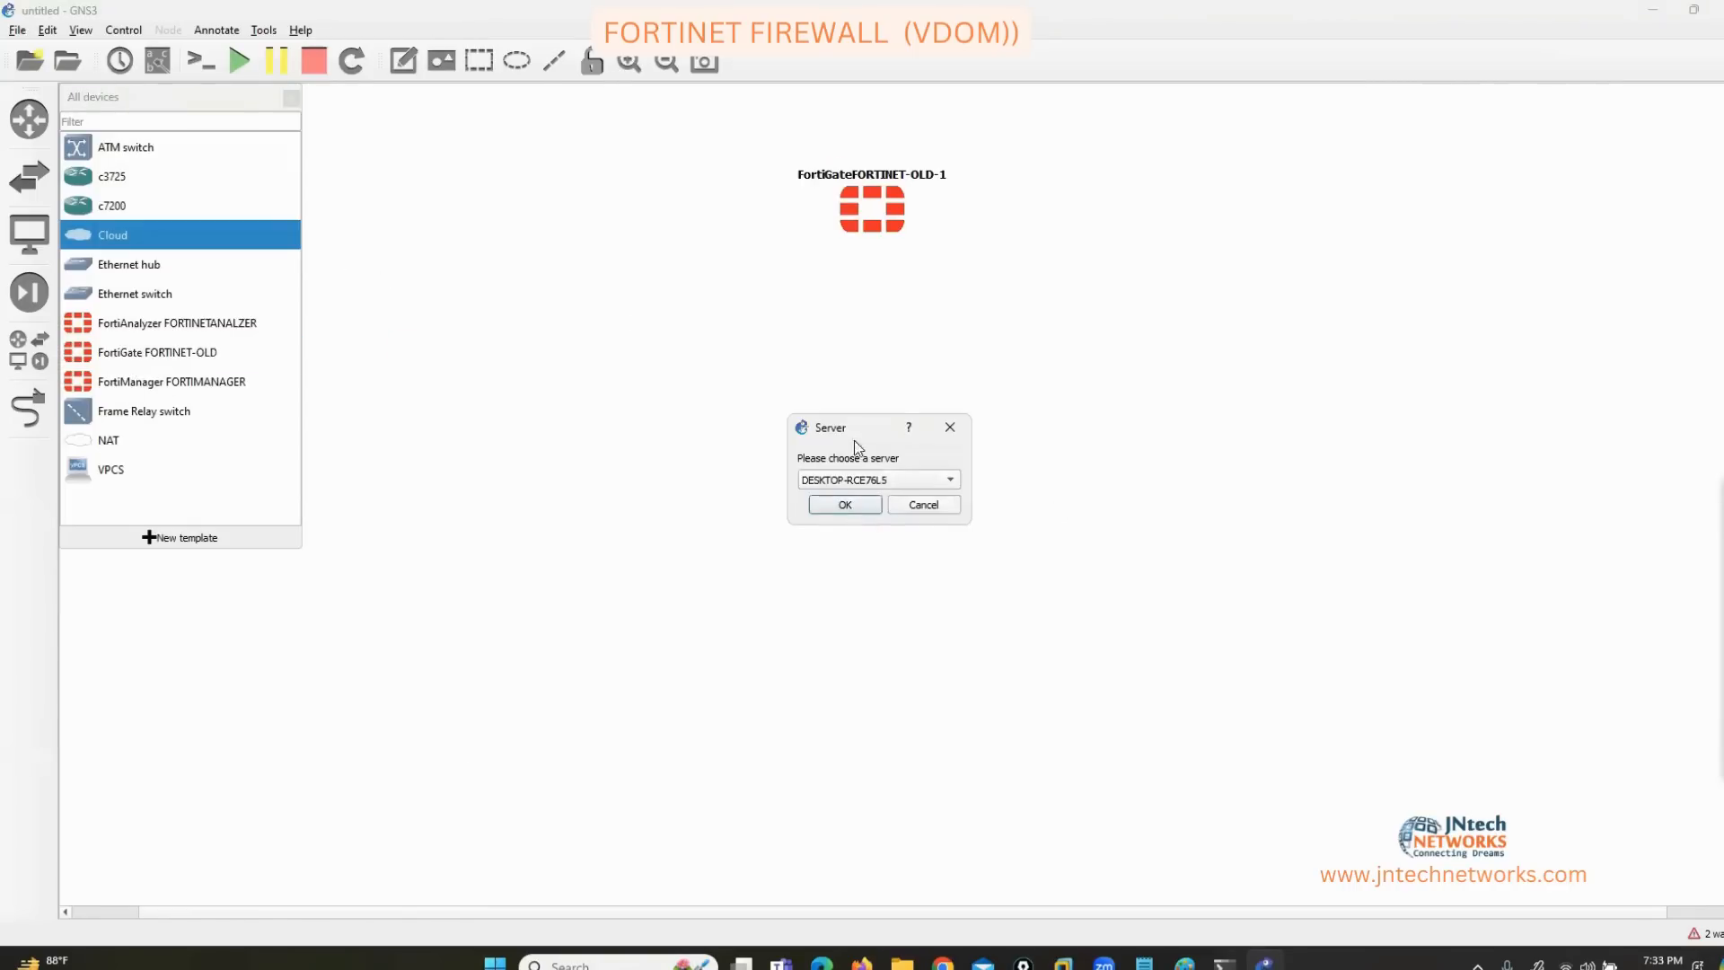
left_click(853, 482)
left_click(850, 499)
left_click(847, 503)
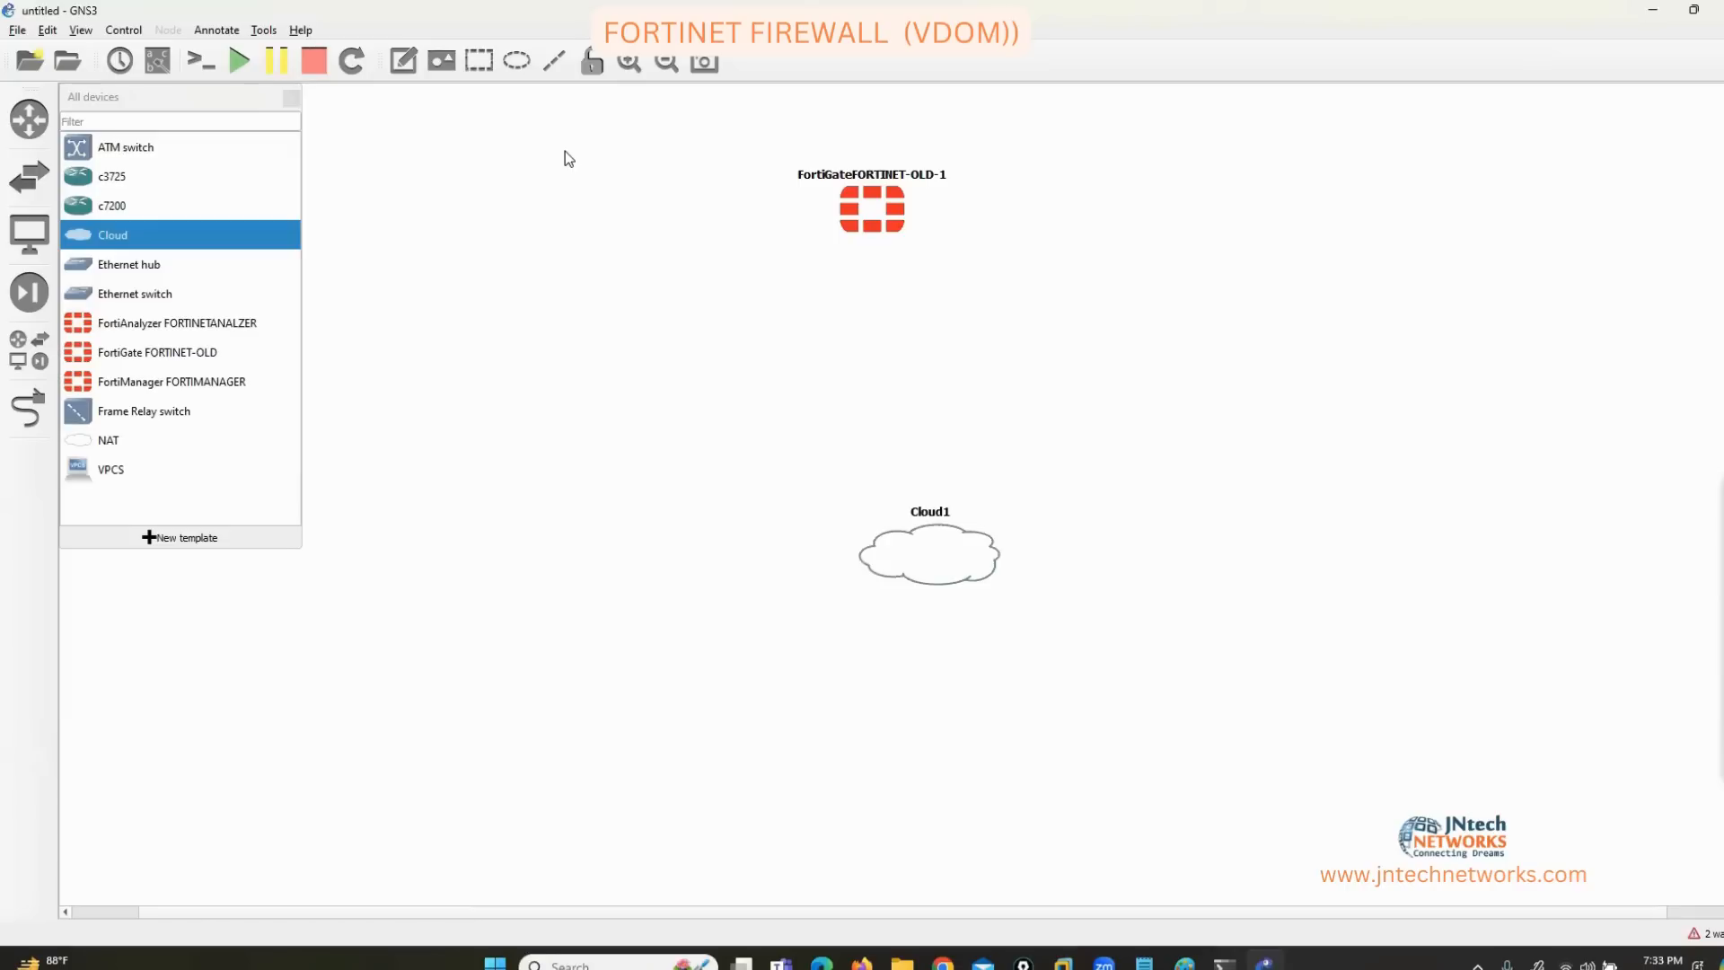
left_click_drag(867, 212, 575, 214)
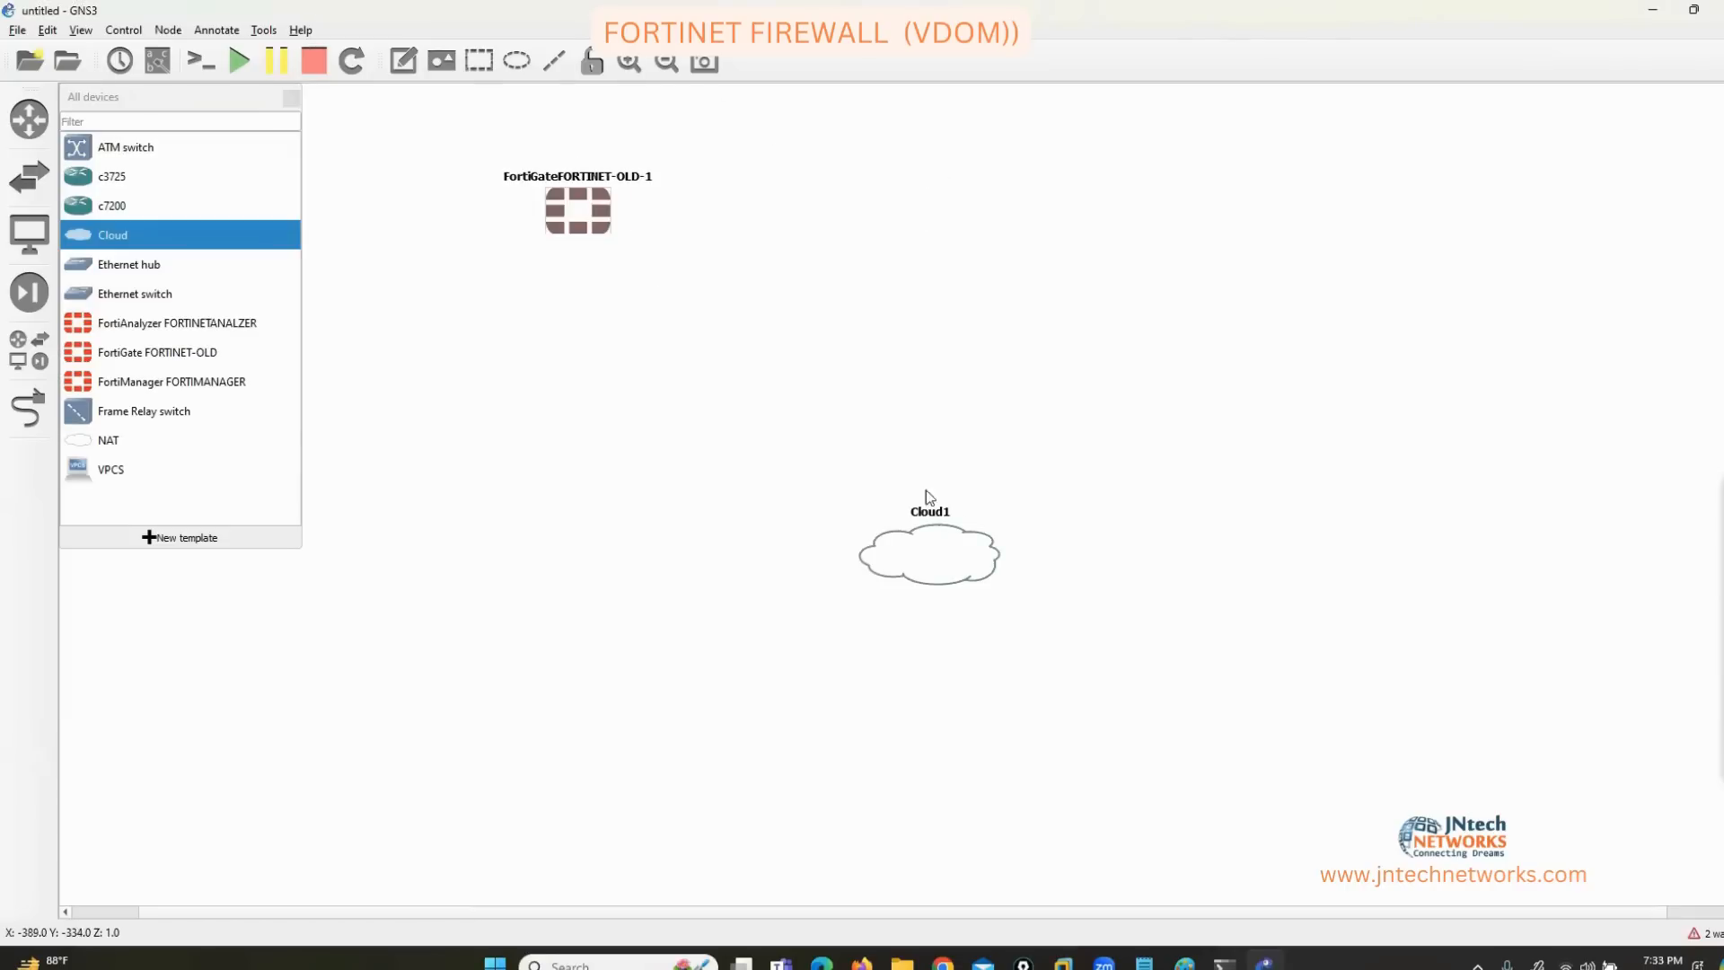
left_click_drag(907, 575, 593, 742)
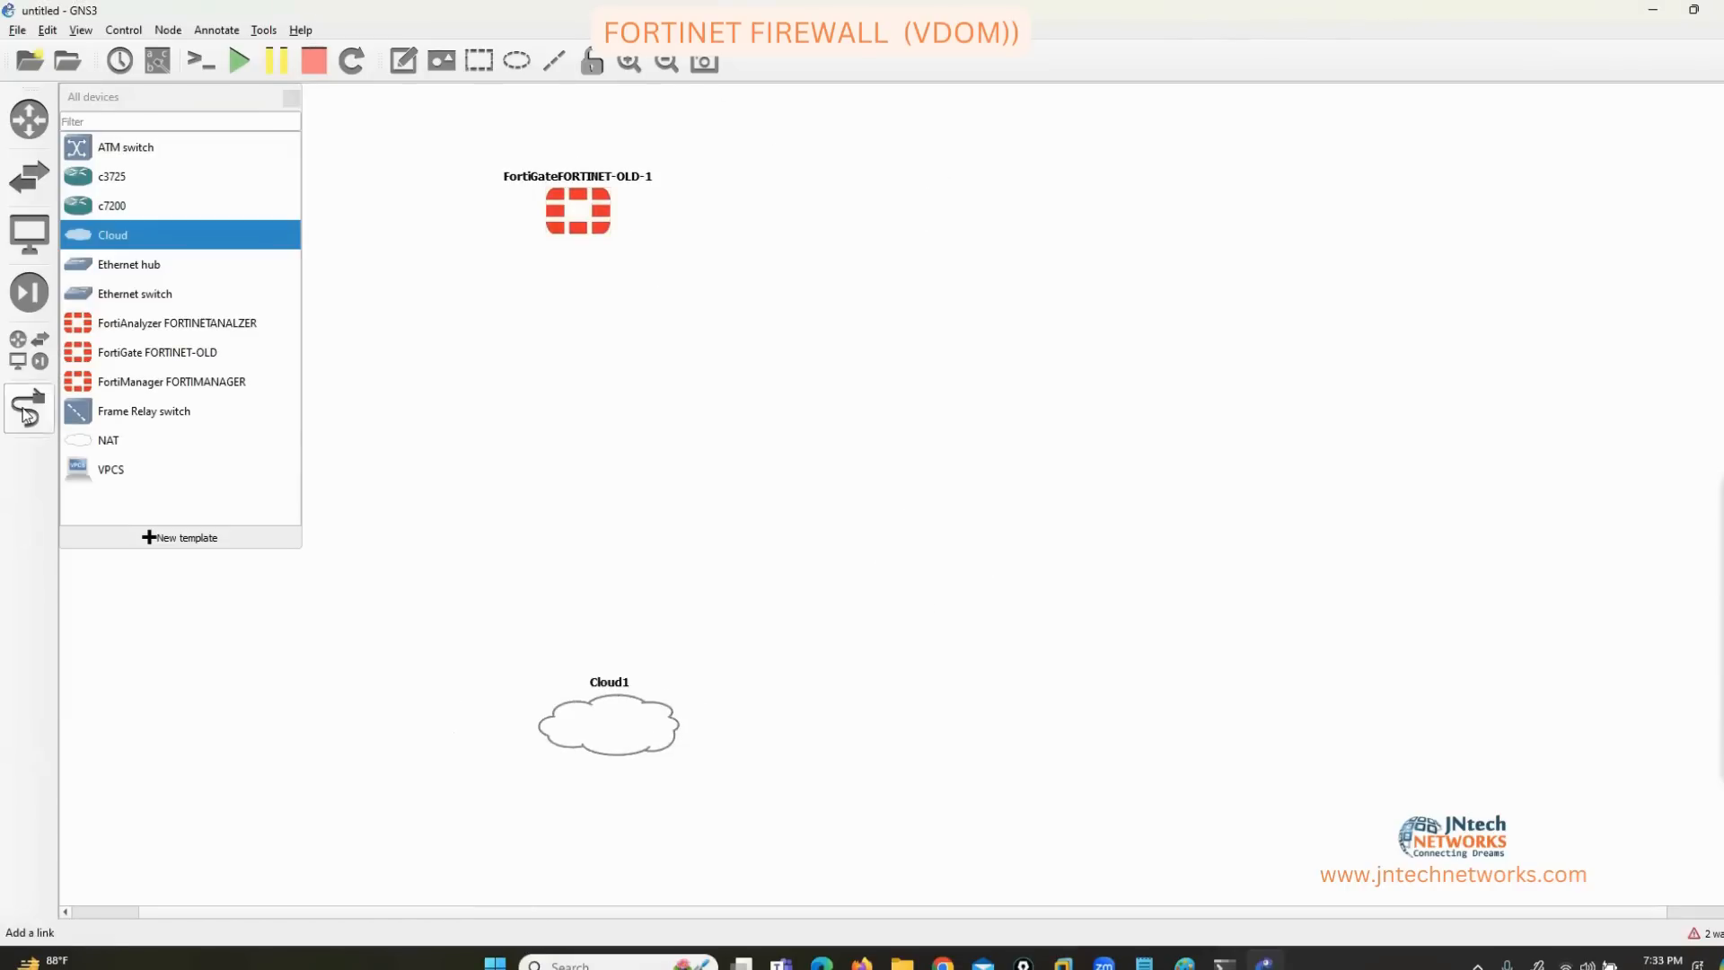
Link the FortiGate's port1 to Cloud1's eth0.
left_click(29, 409)
left_click(597, 224)
left_click(626, 236)
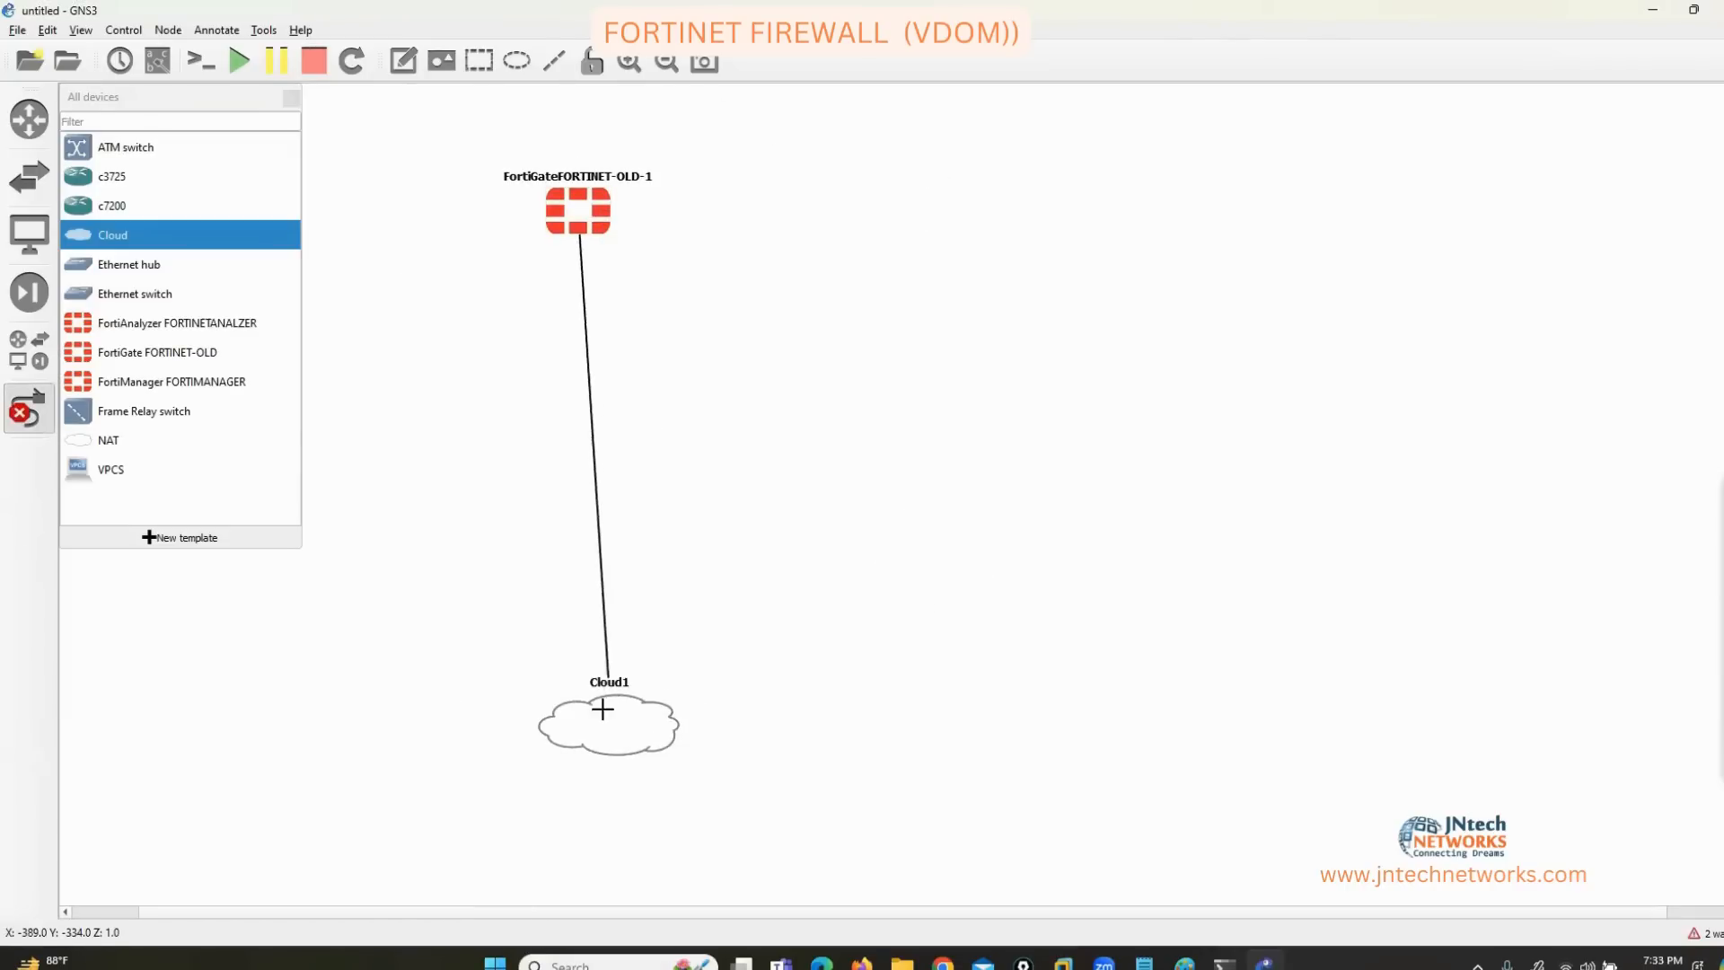
left_click(602, 722)
left_click(633, 735)
left_click(291, 97)
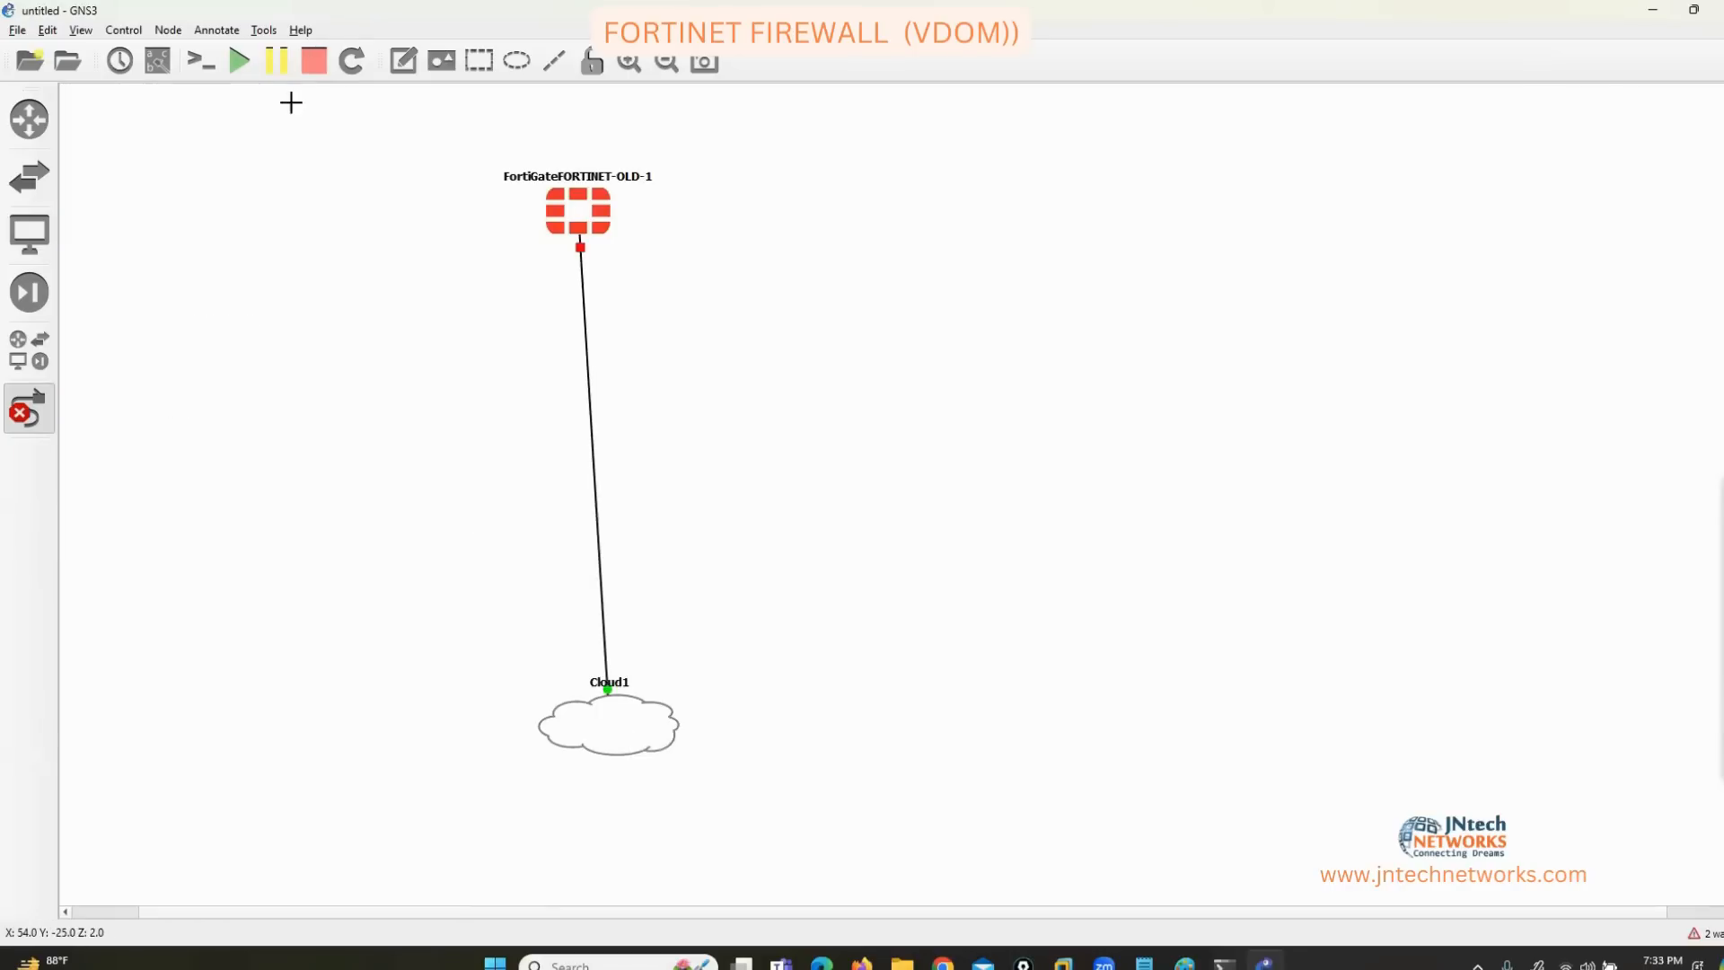
left_click(28, 416)
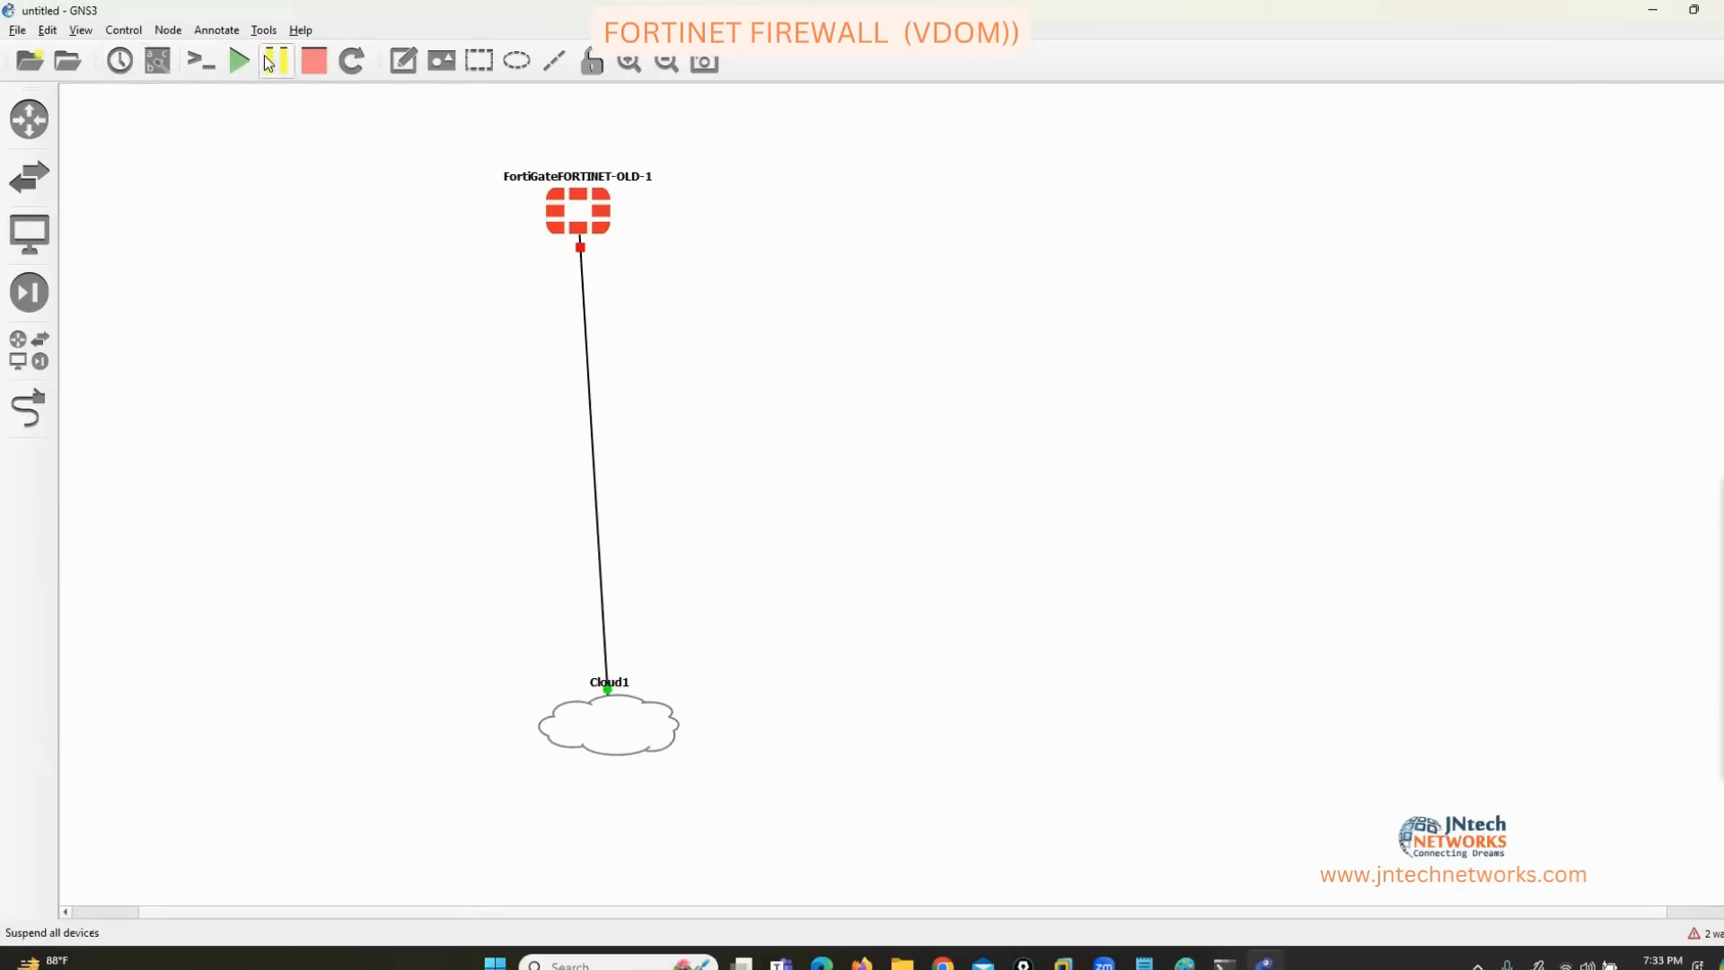
Start all devices, show interface labels, and move both nodes to the left edge.
left_click(240, 63)
left_click(157, 61)
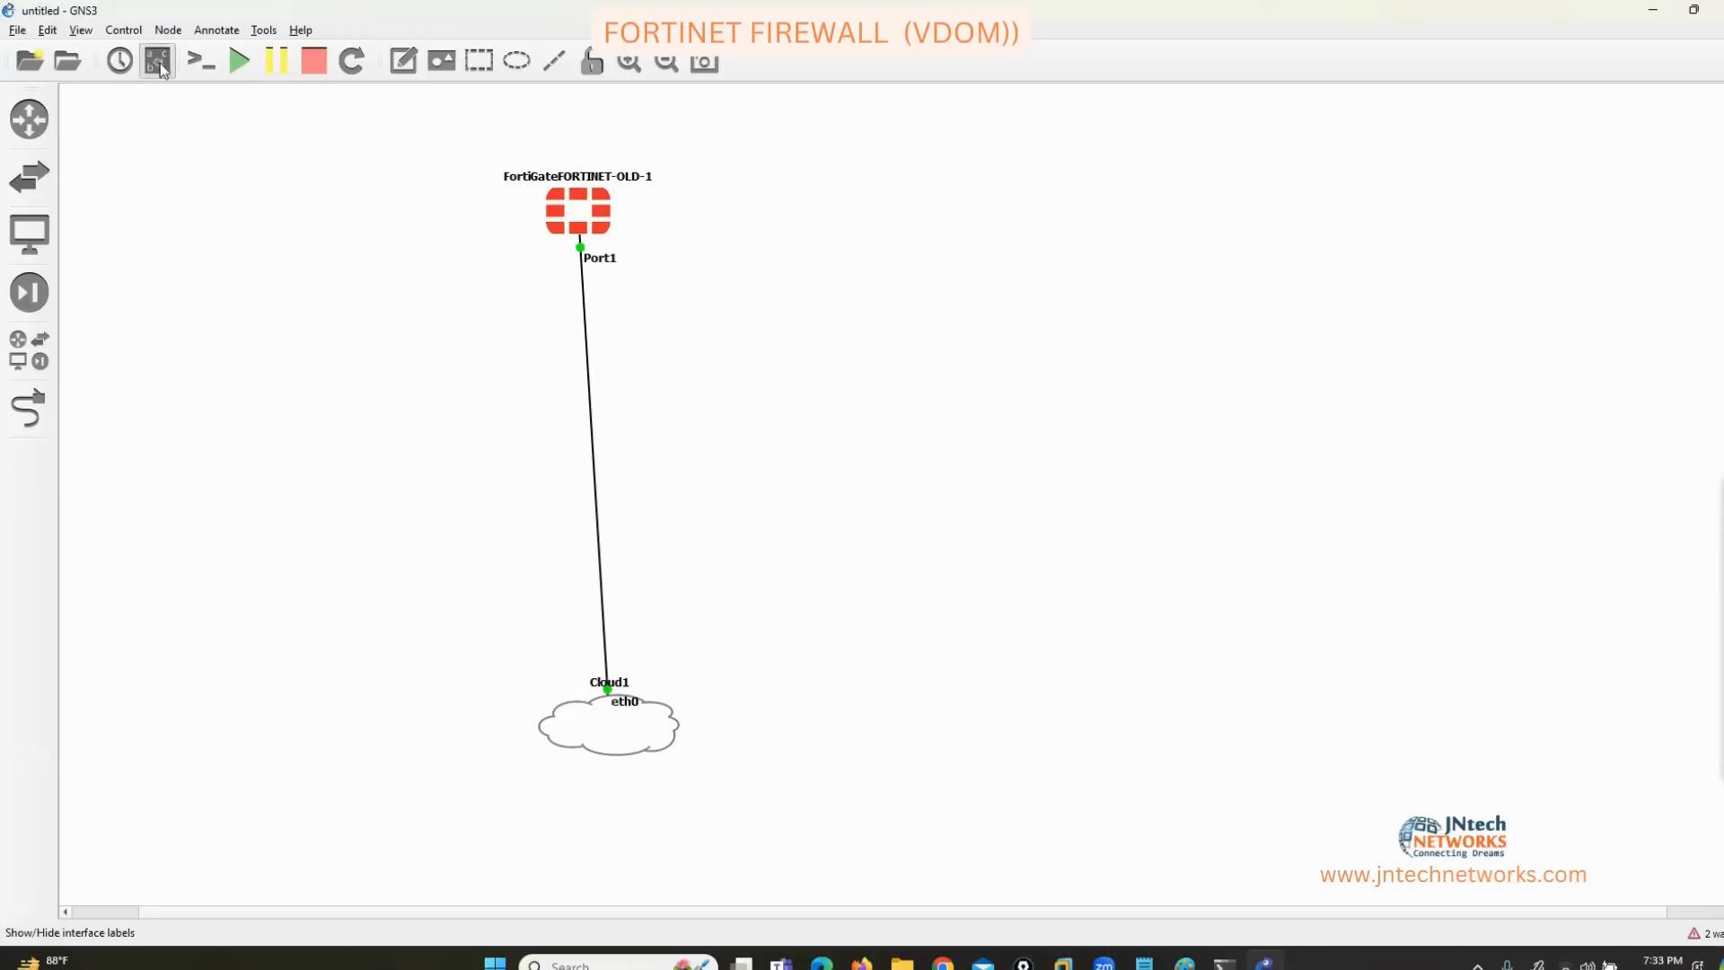
left_click_drag(582, 212, 283, 272)
left_click_drag(597, 719, 262, 744)
Open a PuTTY console to the FortiGate node and enlarge it to watch the boot.
right_click(287, 216)
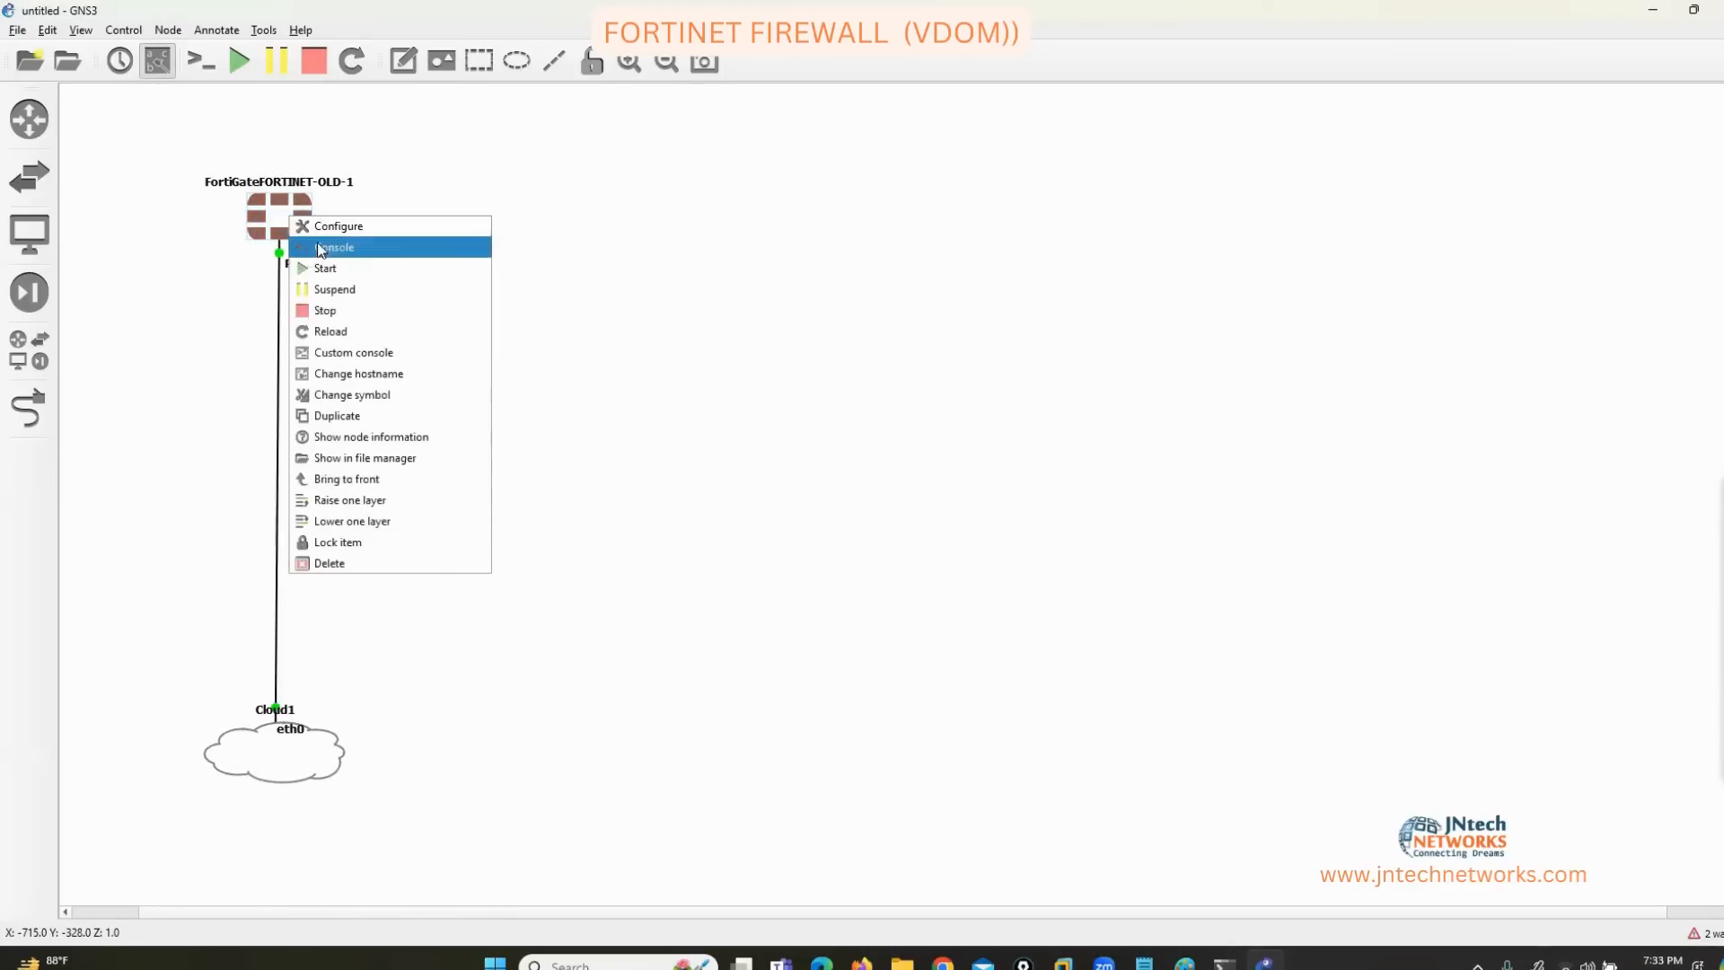
left_click(321, 248)
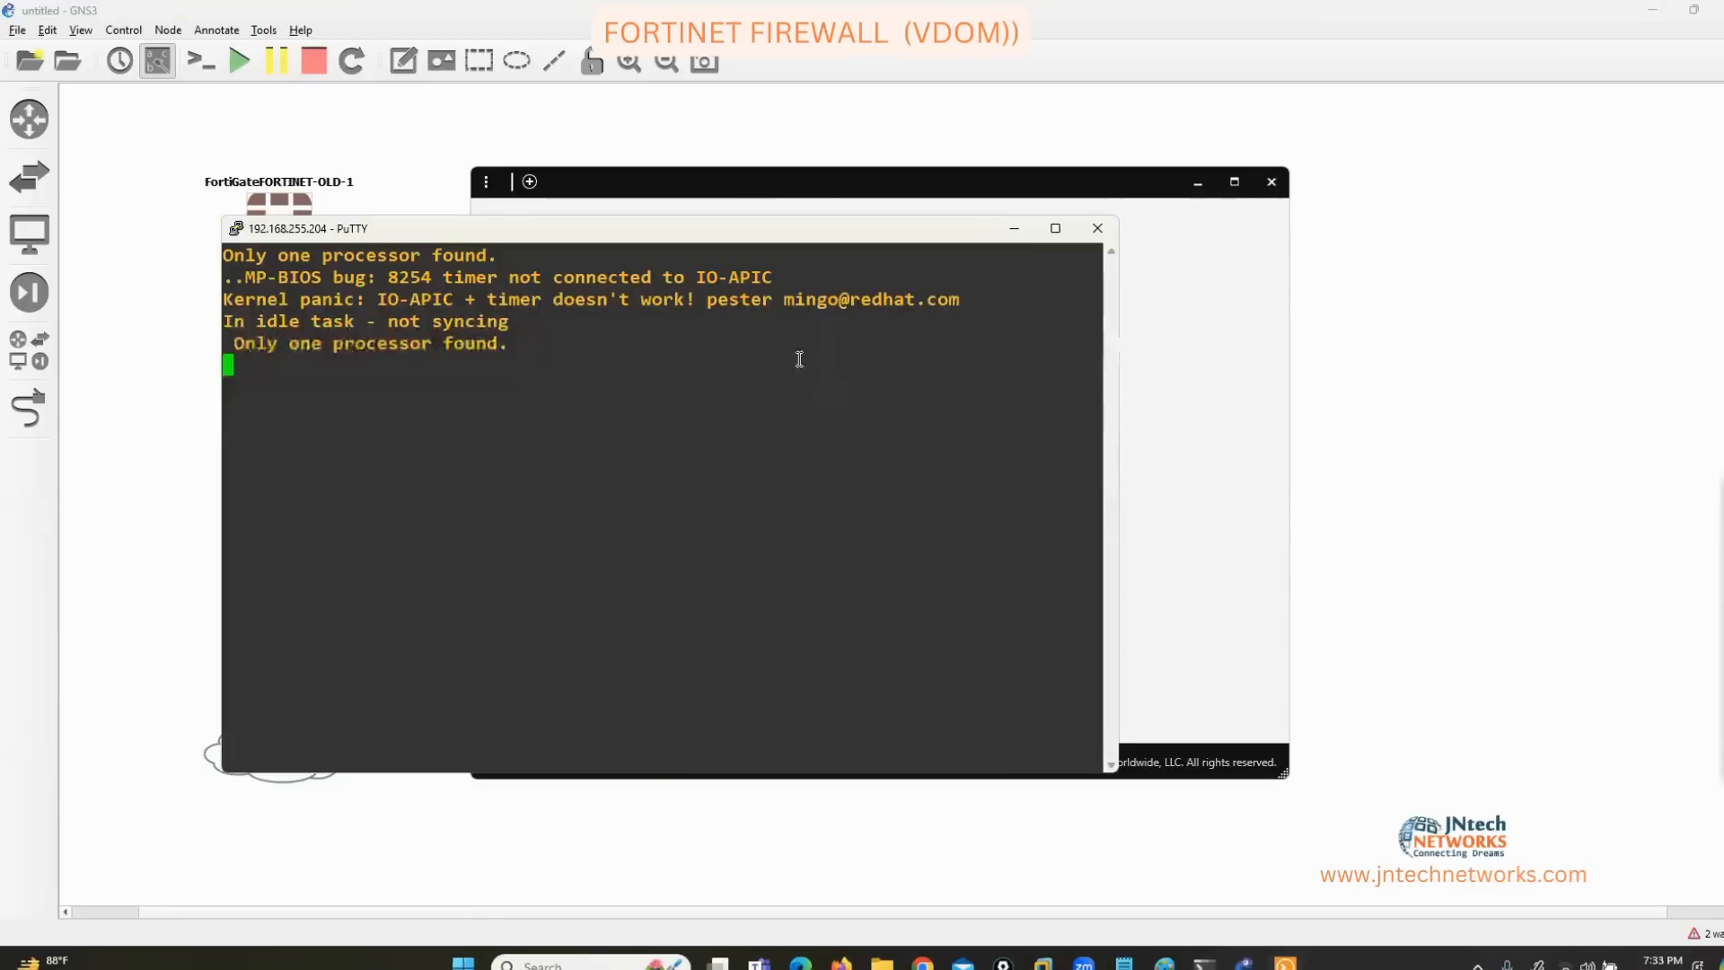
left_click(1198, 183)
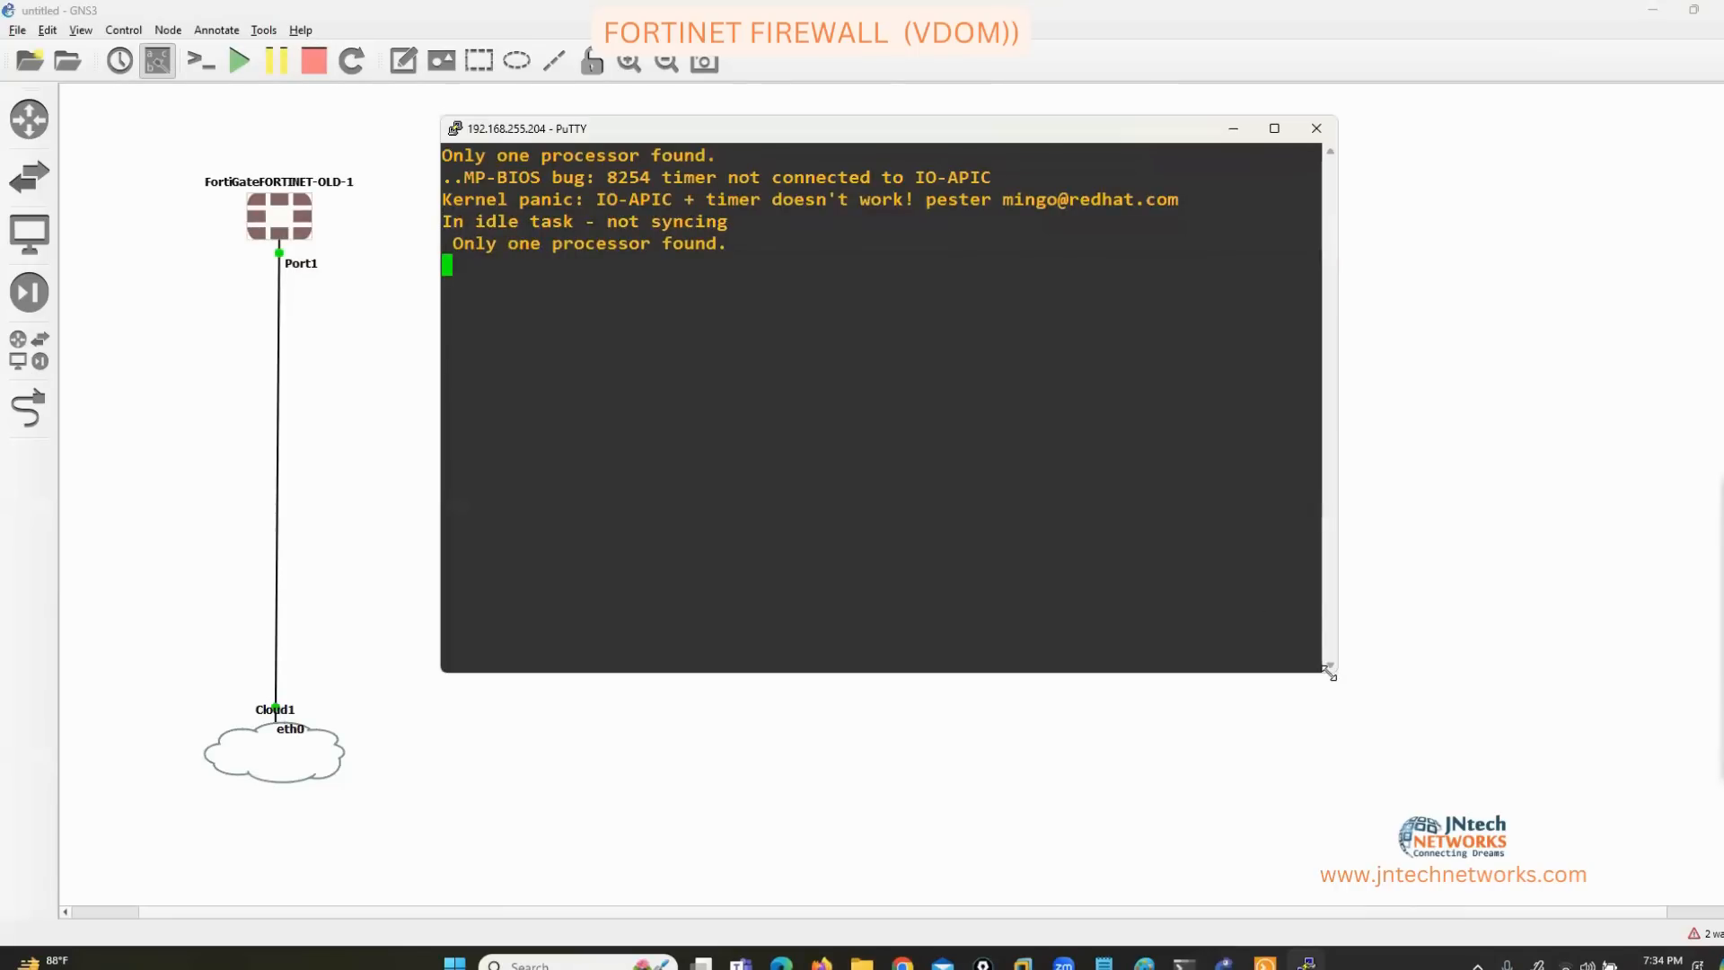
left_click_drag(1329, 679, 1558, 848)
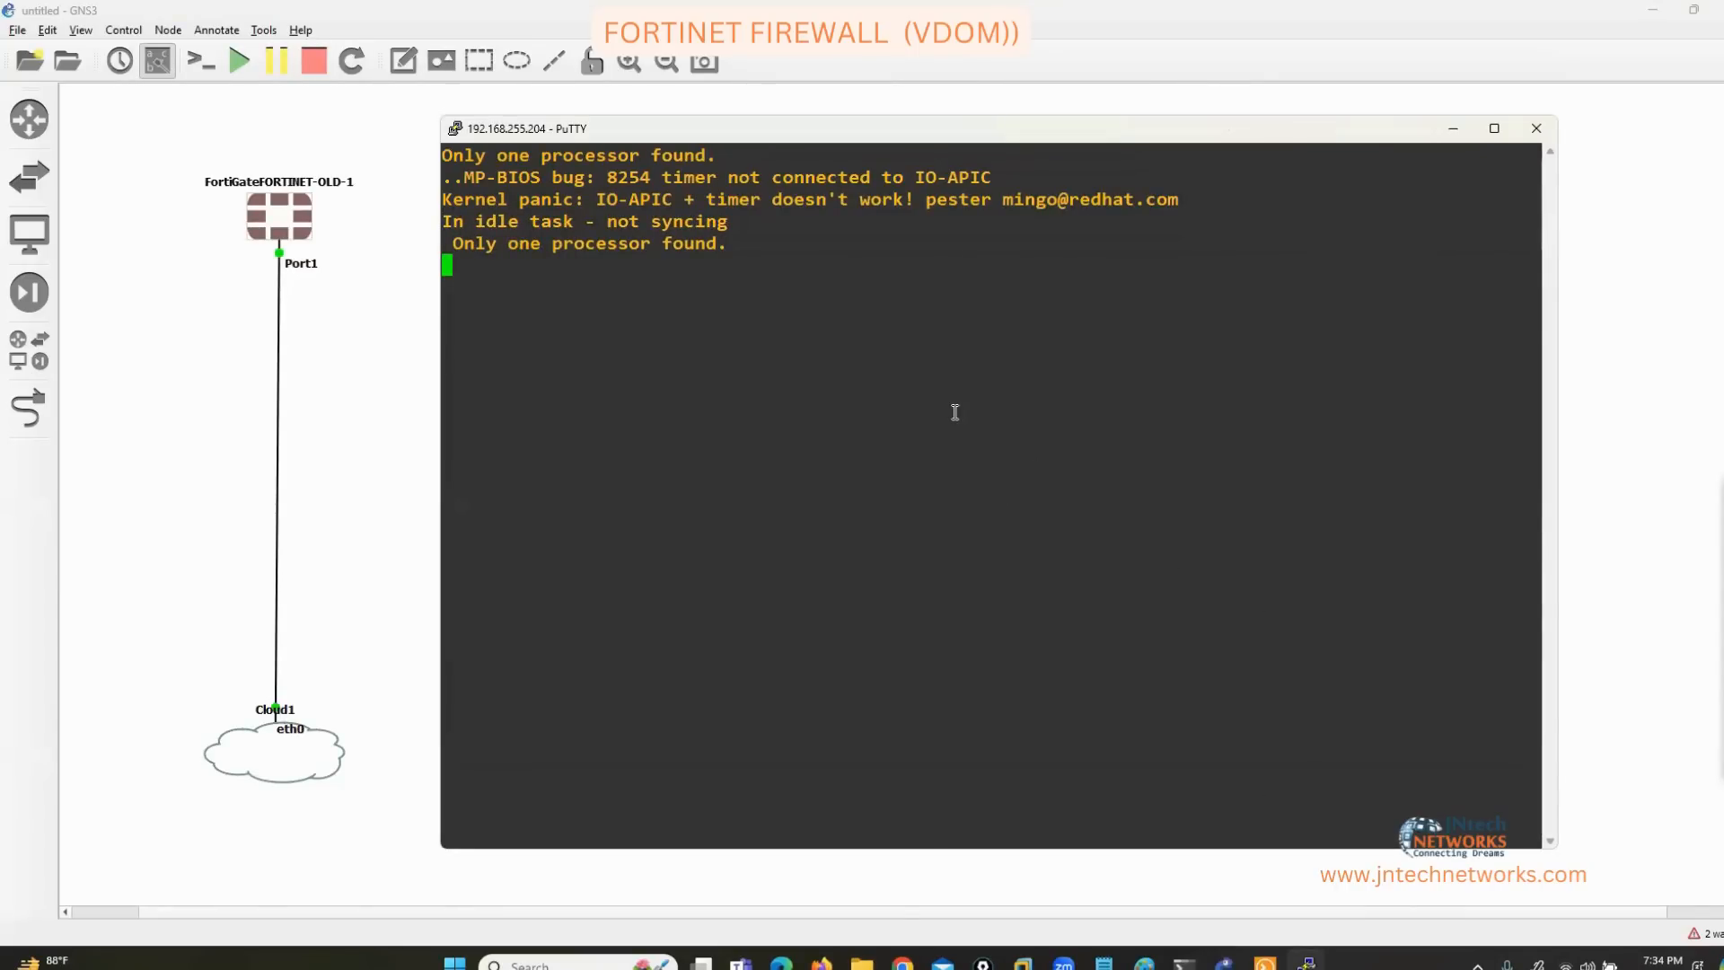
left_click(540, 107)
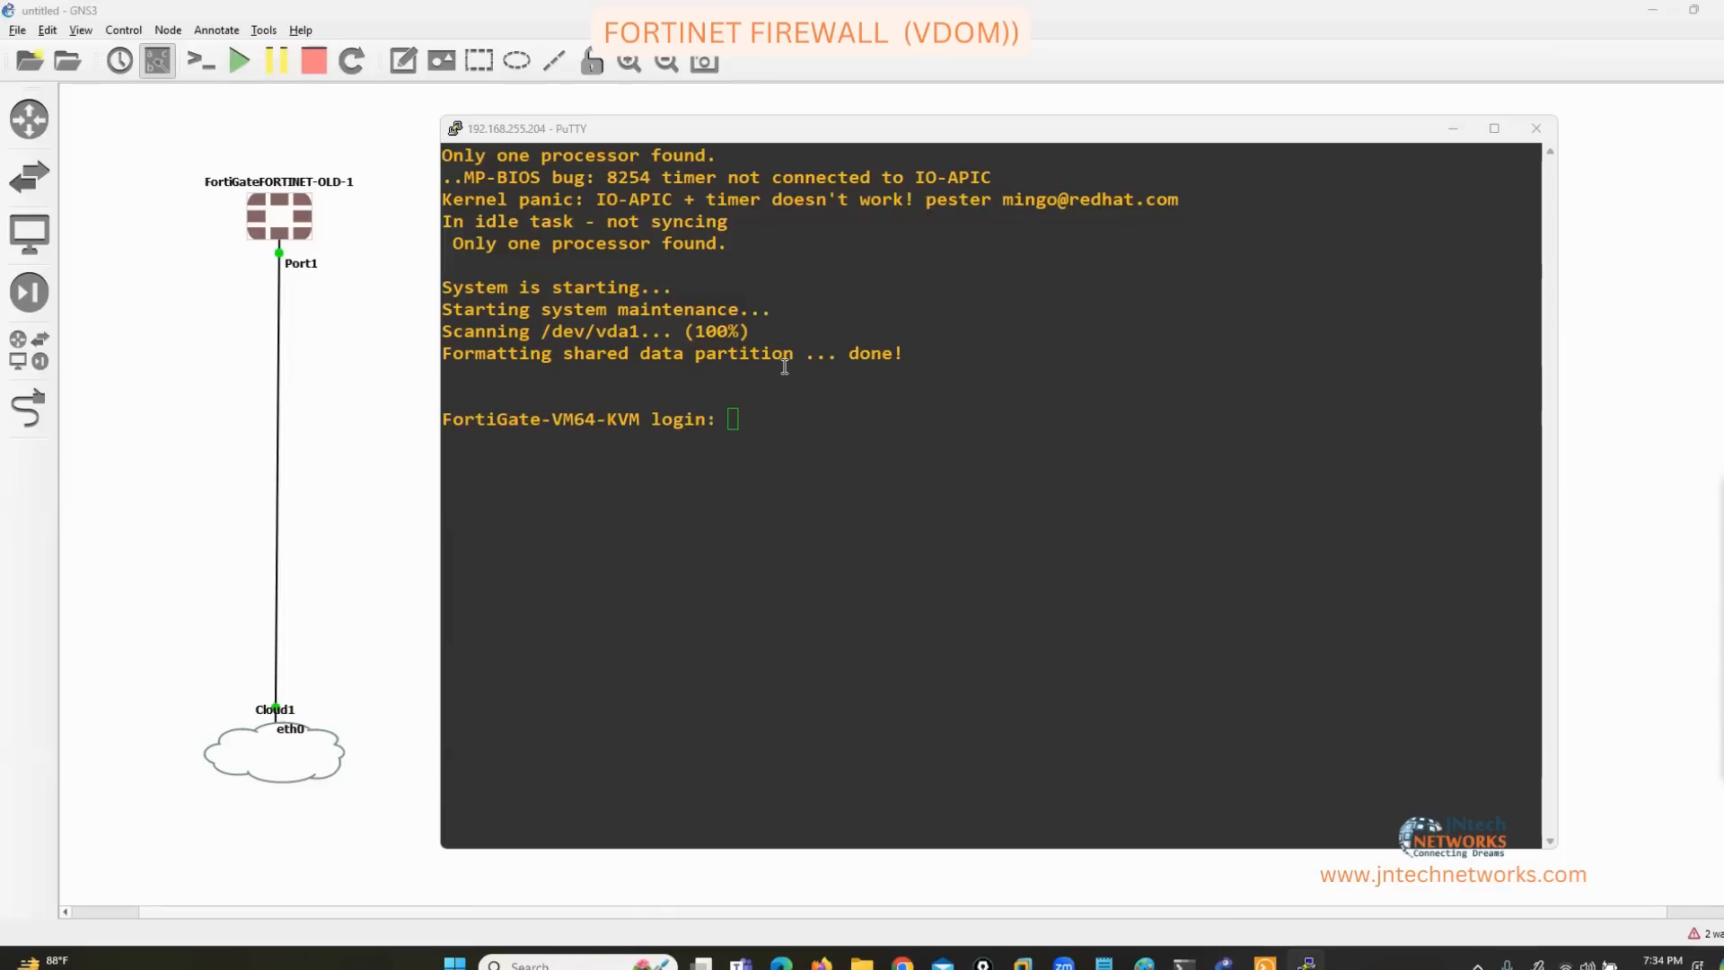
Log in to the FortiGate console as admin.
left_click(784, 367)
type("ADM")
key("BackSpace")
key("BackSpace")
key("BackSpace")
type("adm")
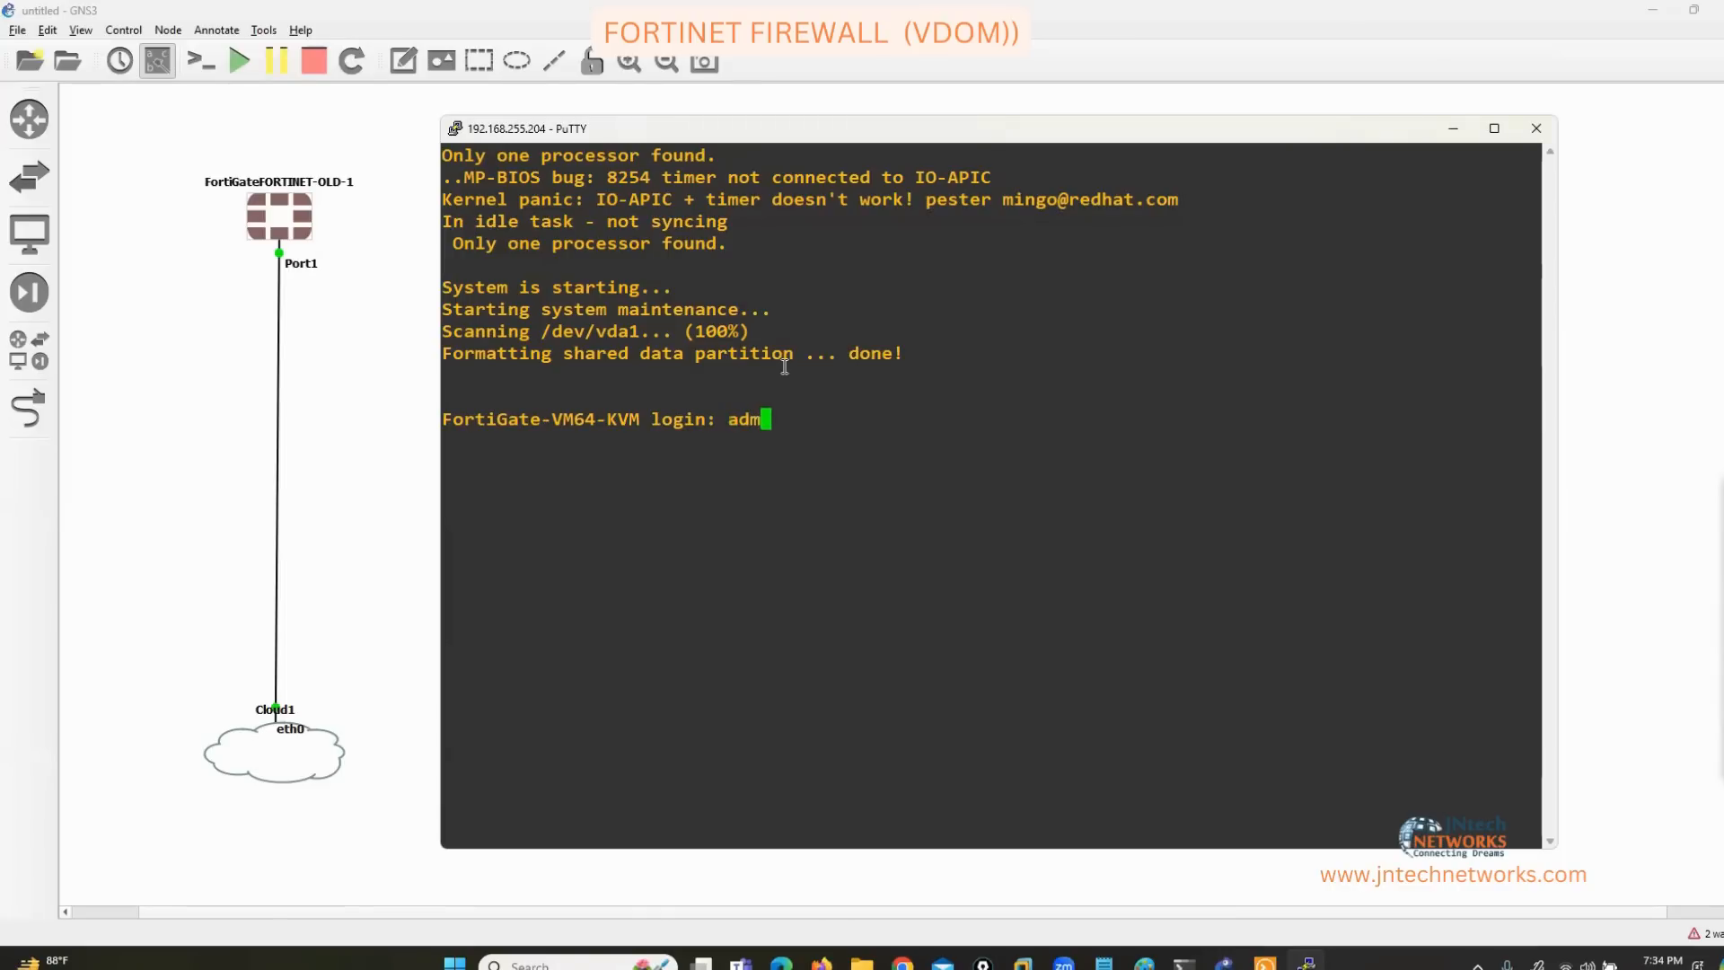
type("in")
key("Return")
key("Return")
Set port1 to static 192.168.255.190/24 allowing http, https, ping and ssh.
type("config system interface")
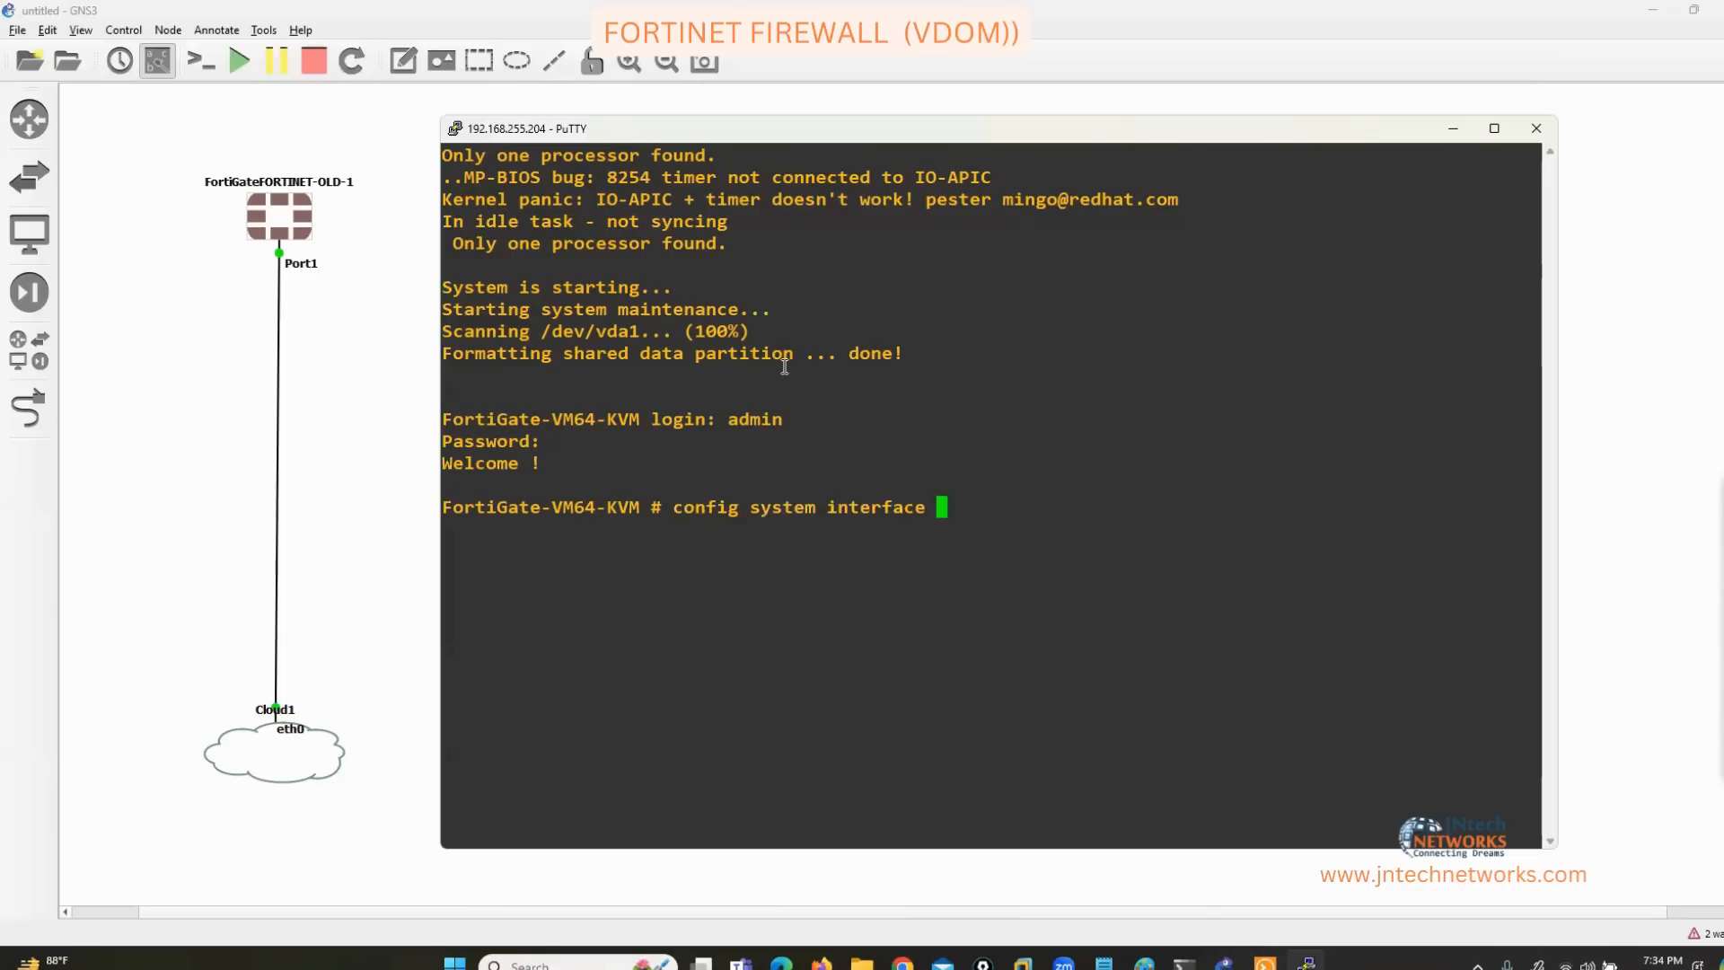
key("Return")
type("edit port1")
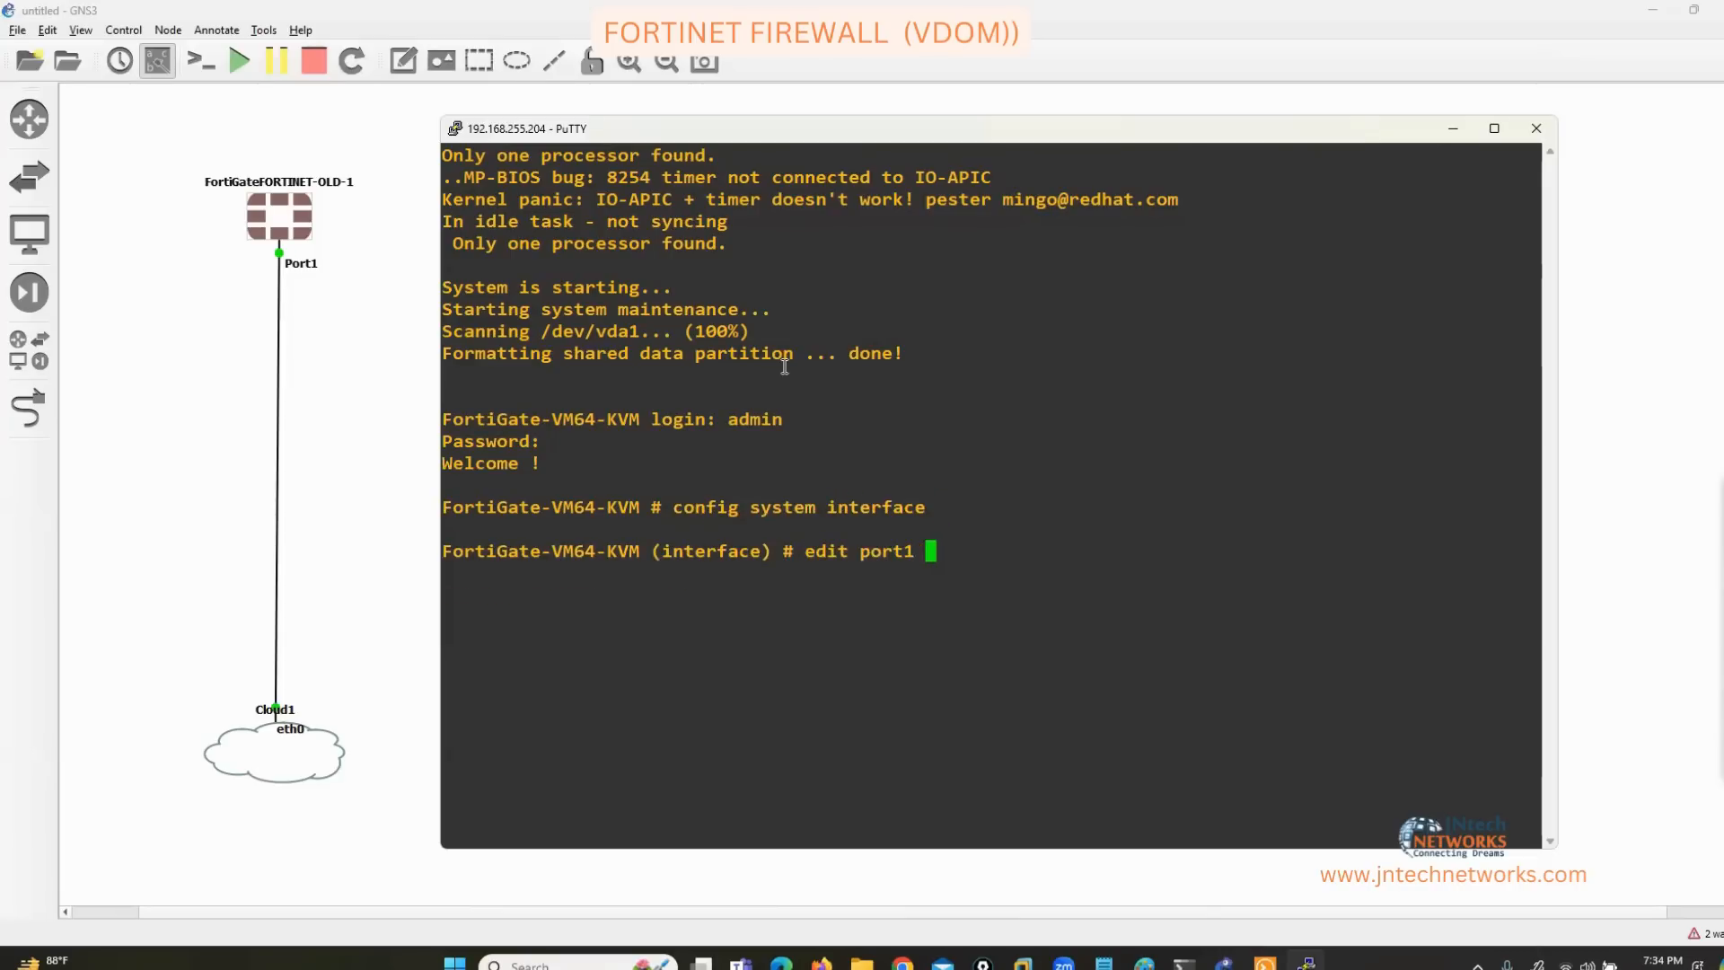
key("Return")
type("set mode static")
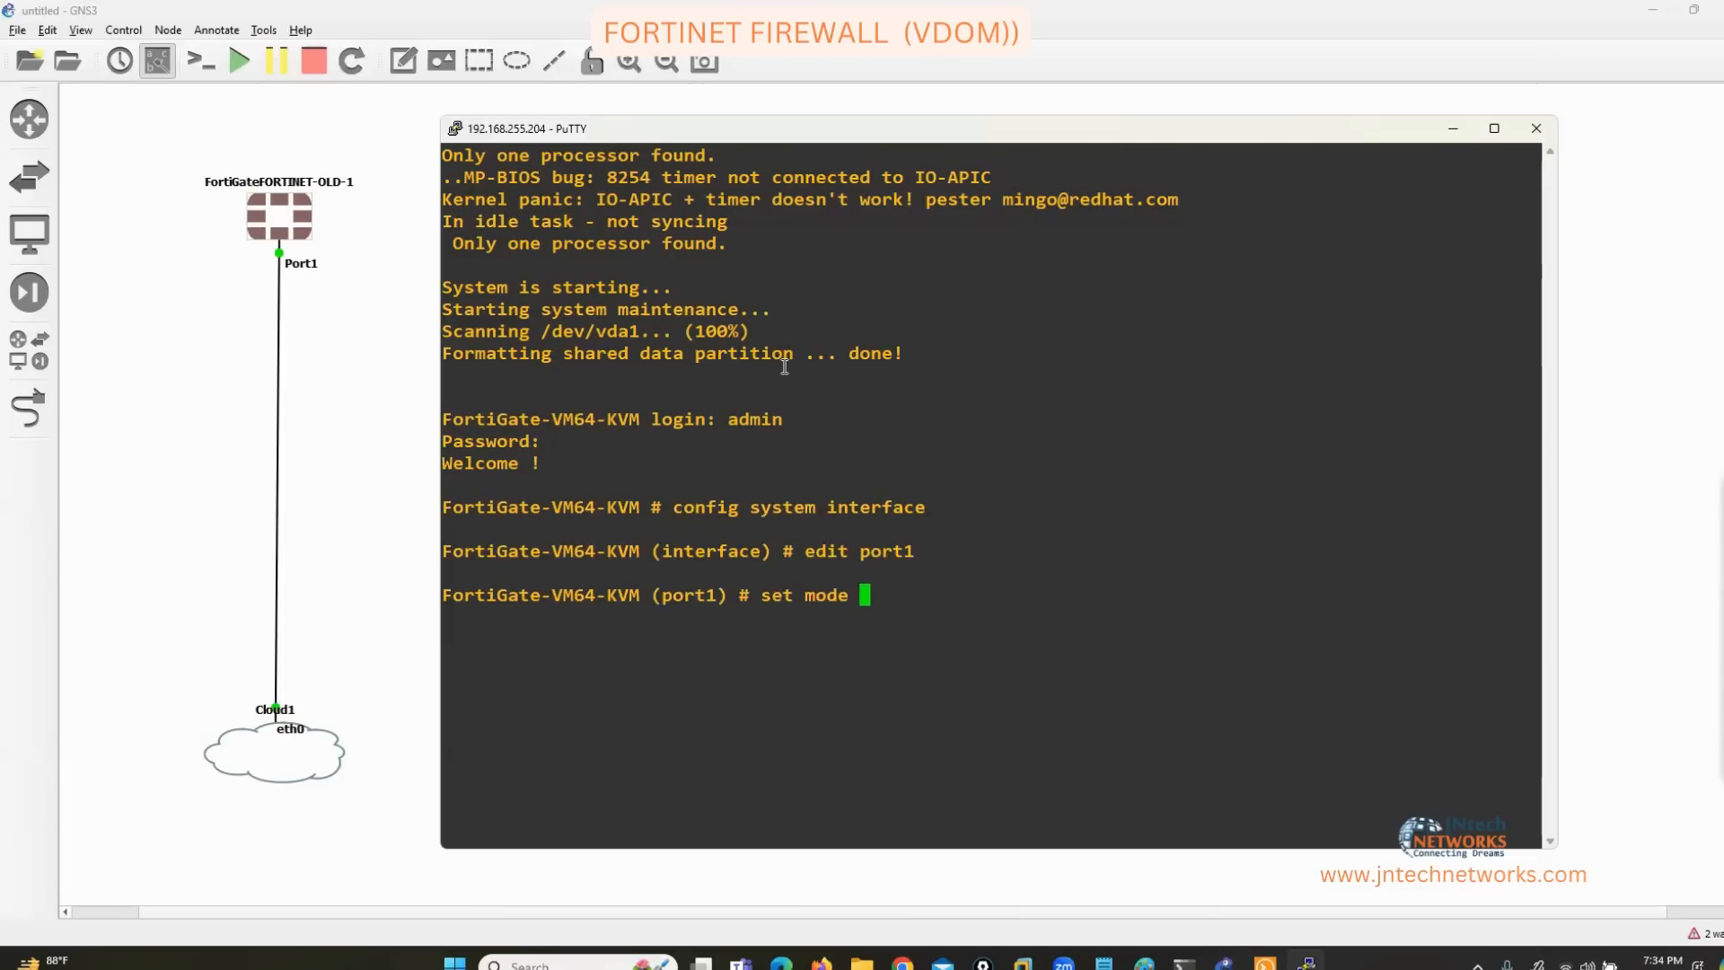
key("Return")
type("set ip ")
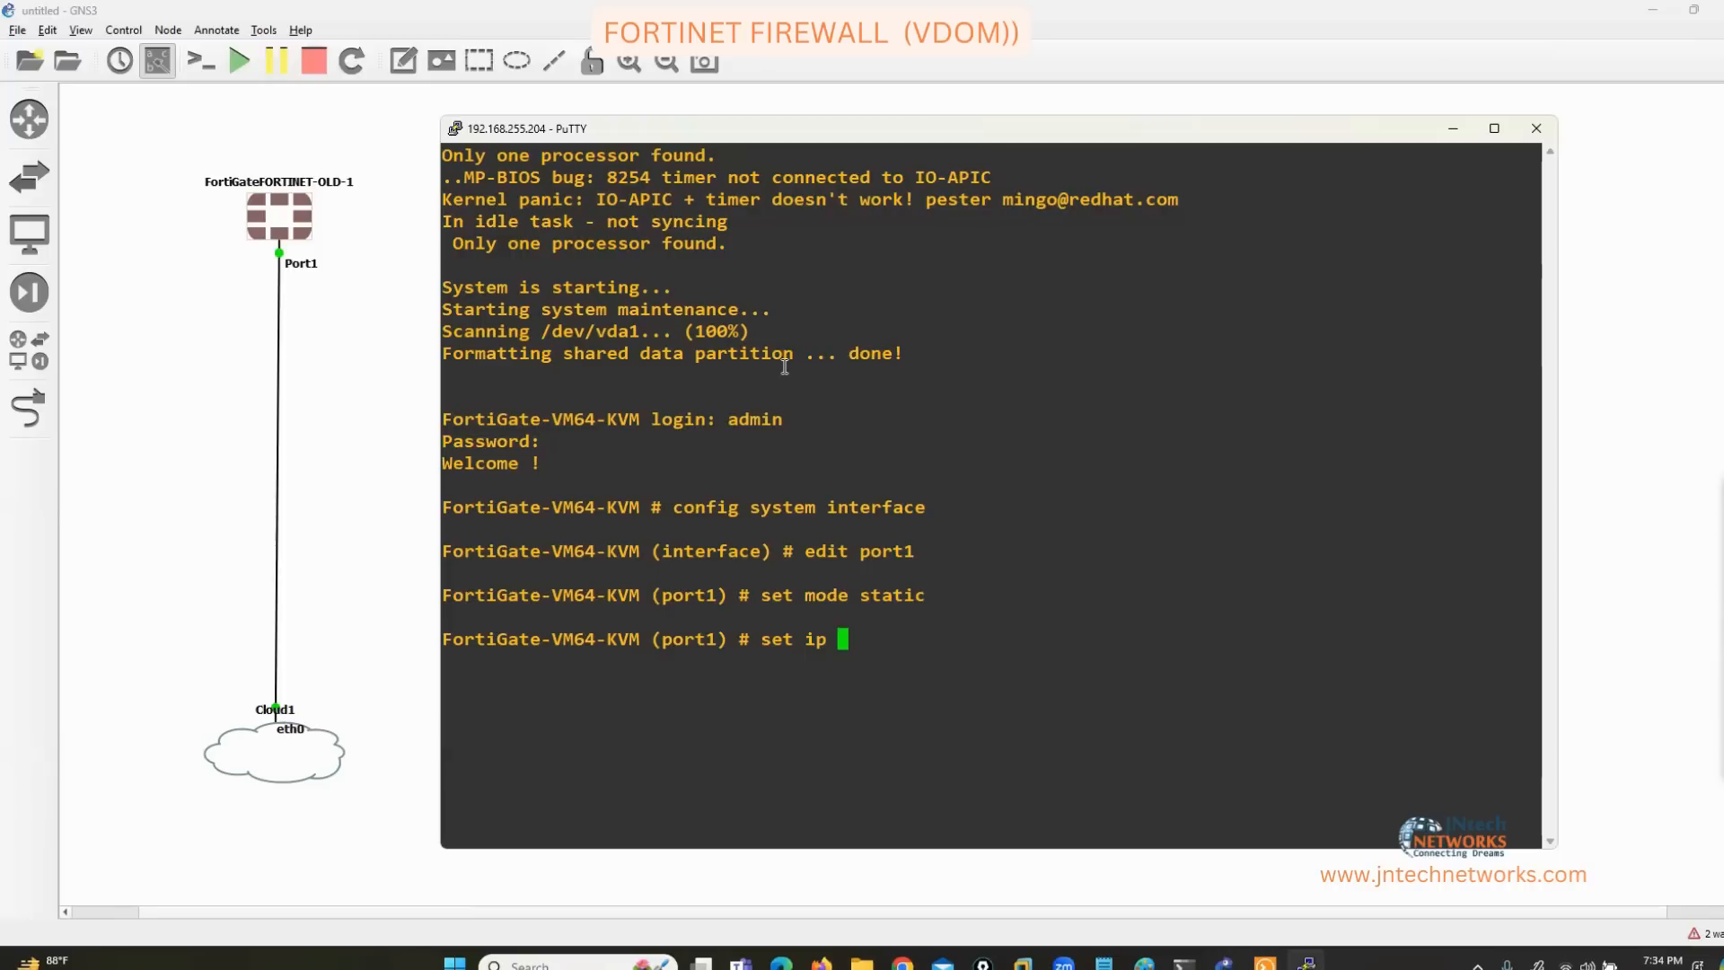
type("192.168.255.190")
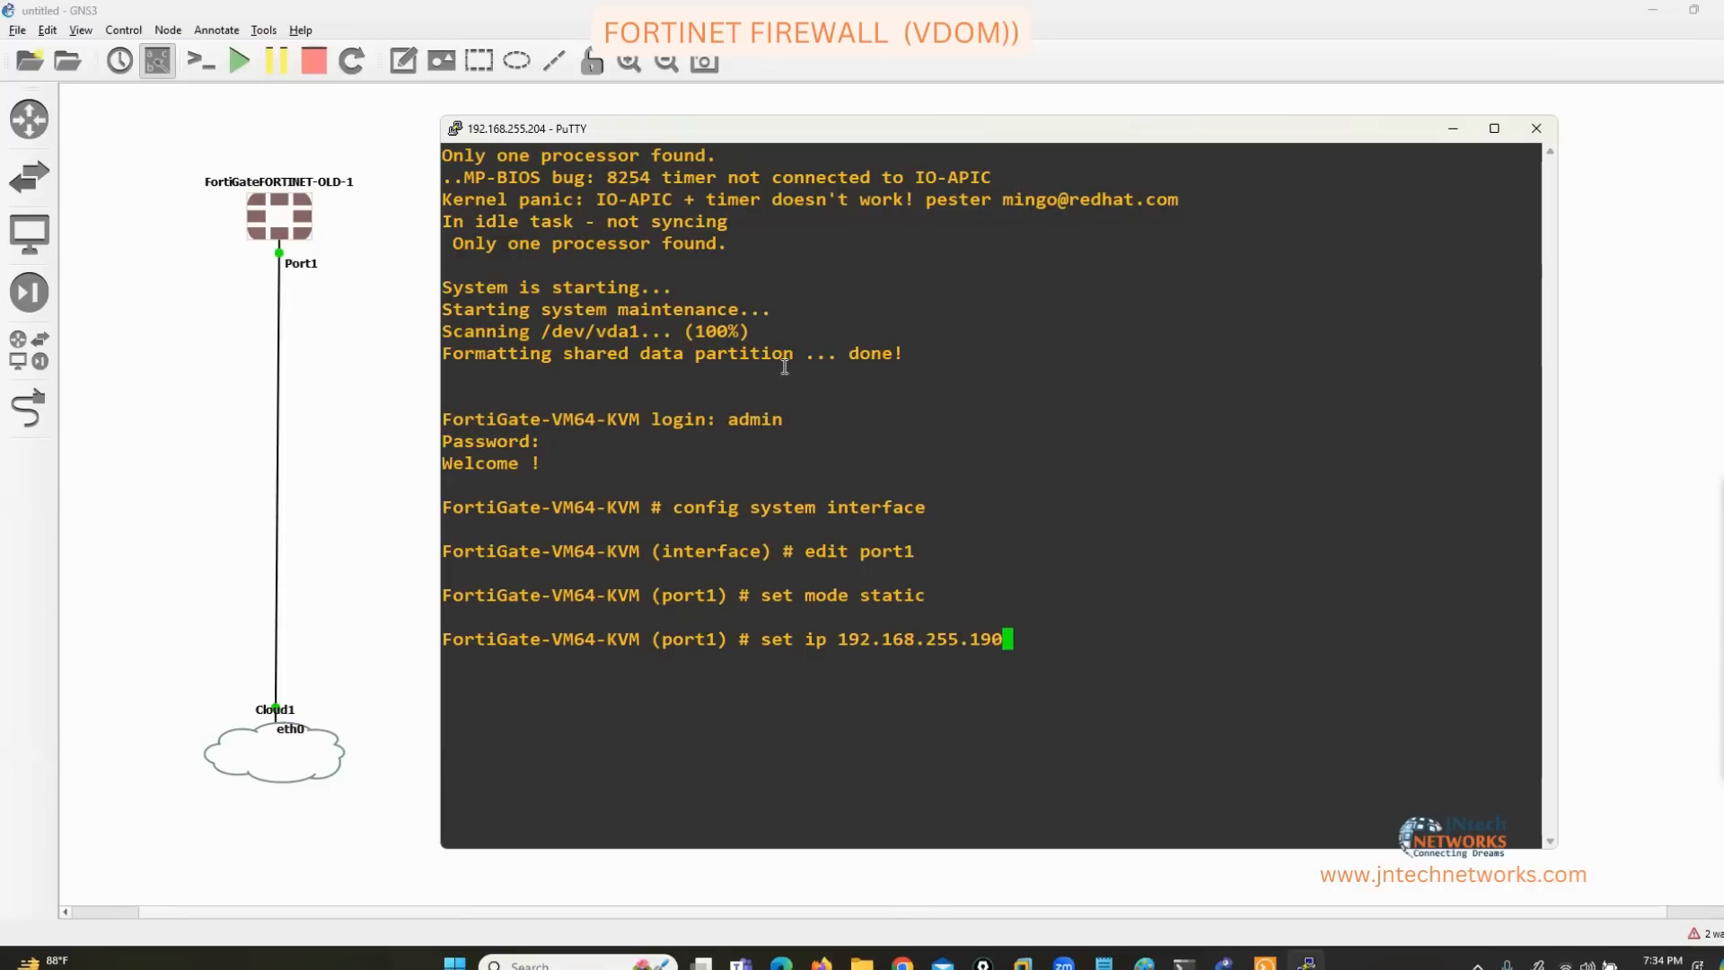
type("/24")
key("Return")
type("s")
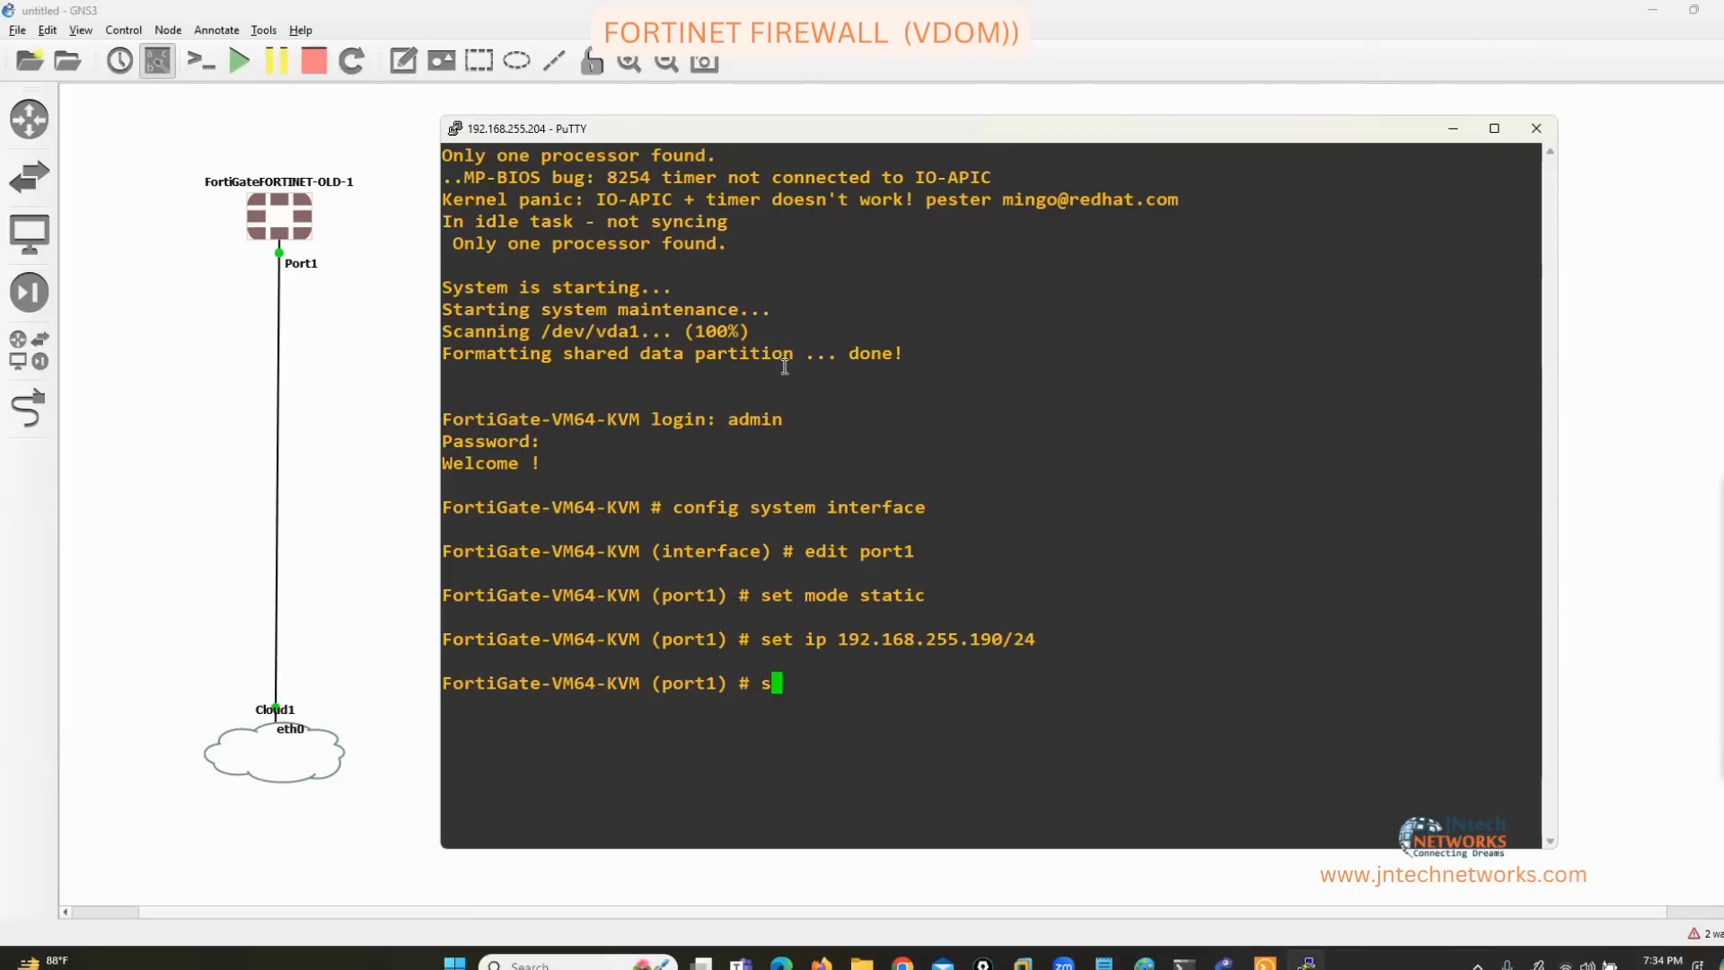
type("et allowaccess http")
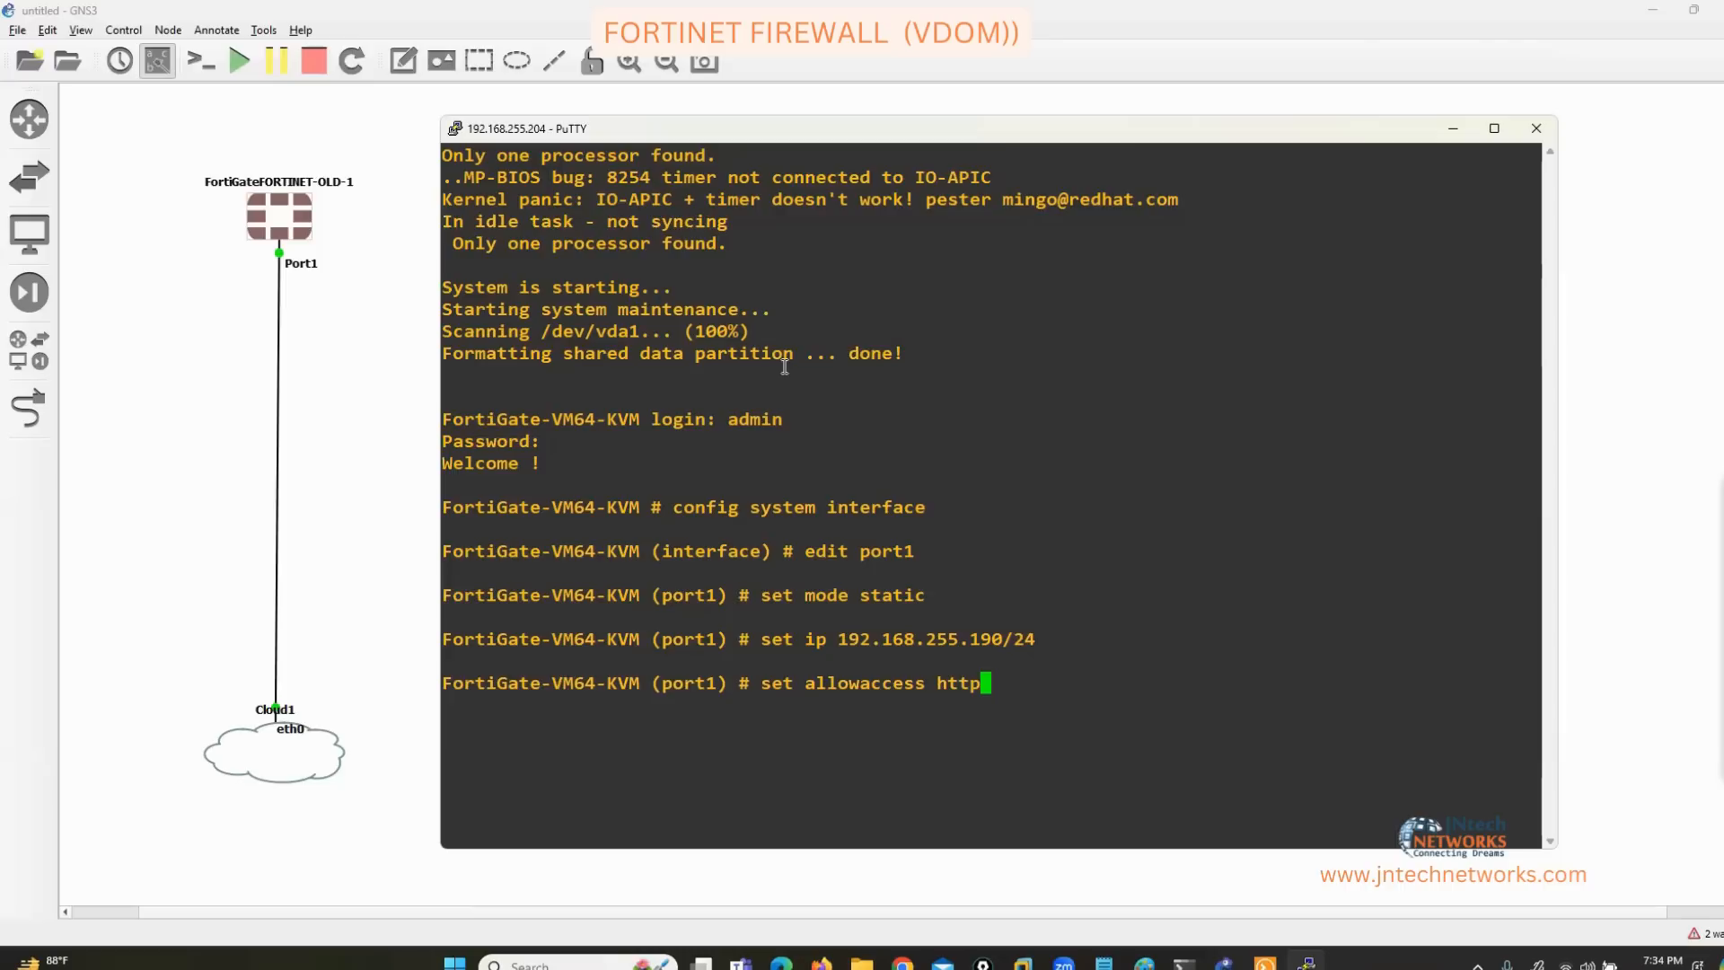
type(" https ping ssh")
key("Return")
type("end")
key("Return")
key("Return")
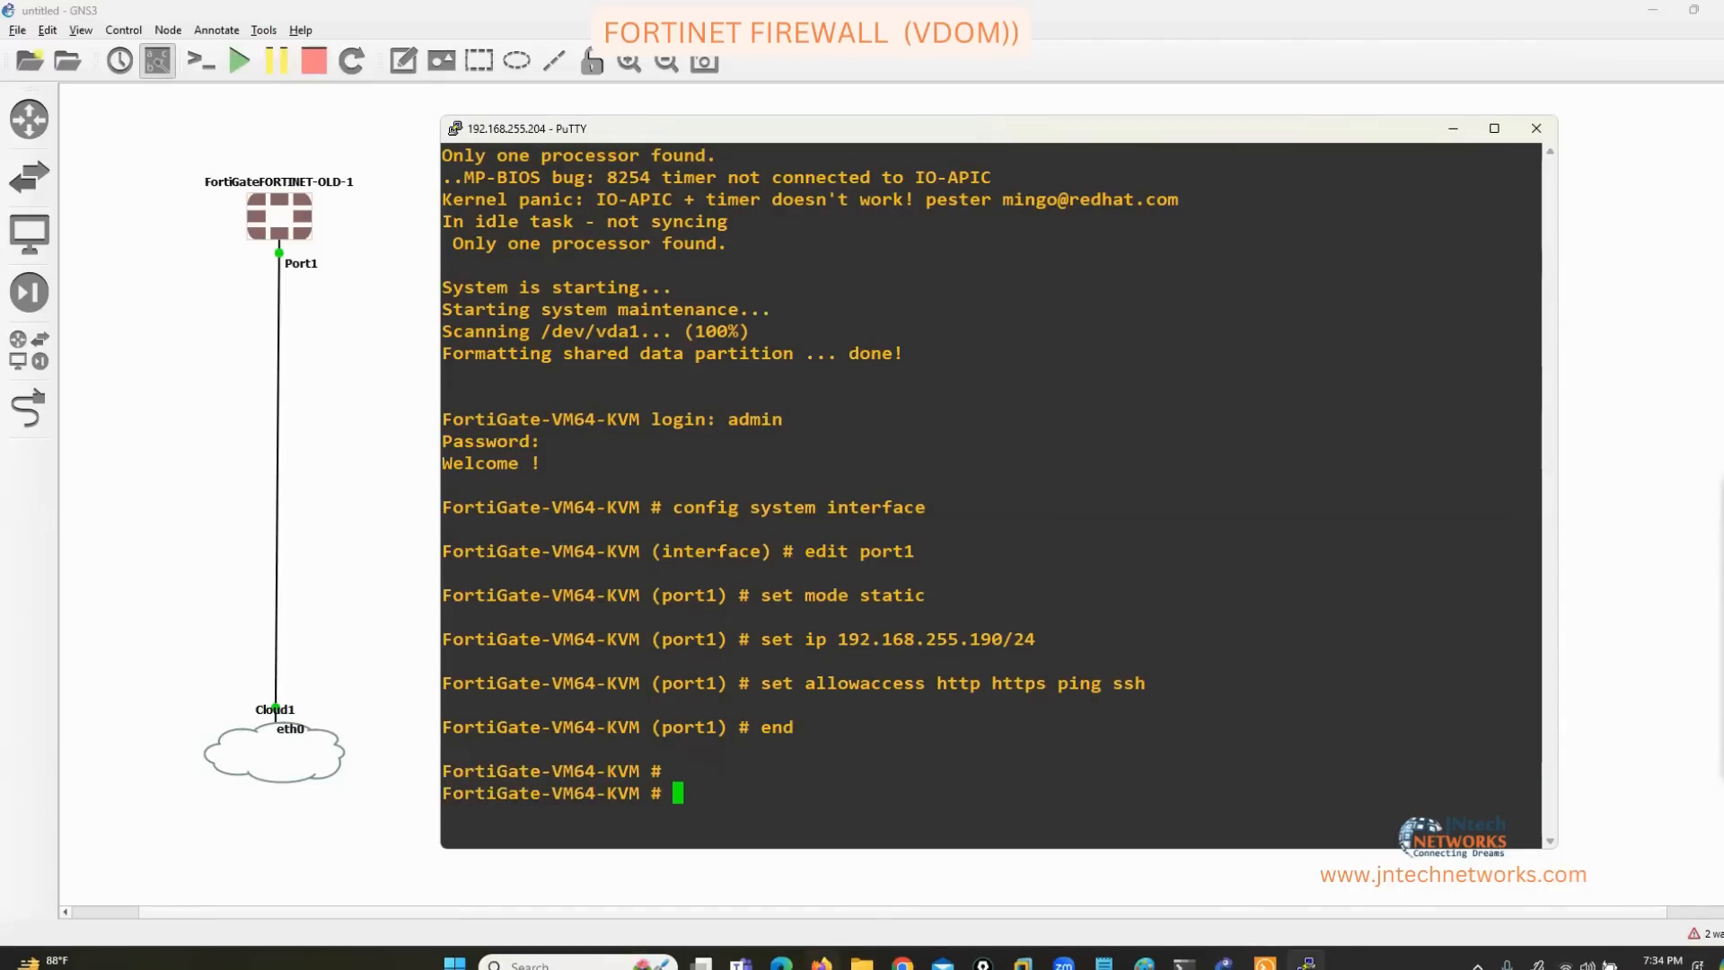
left_click(822, 965)
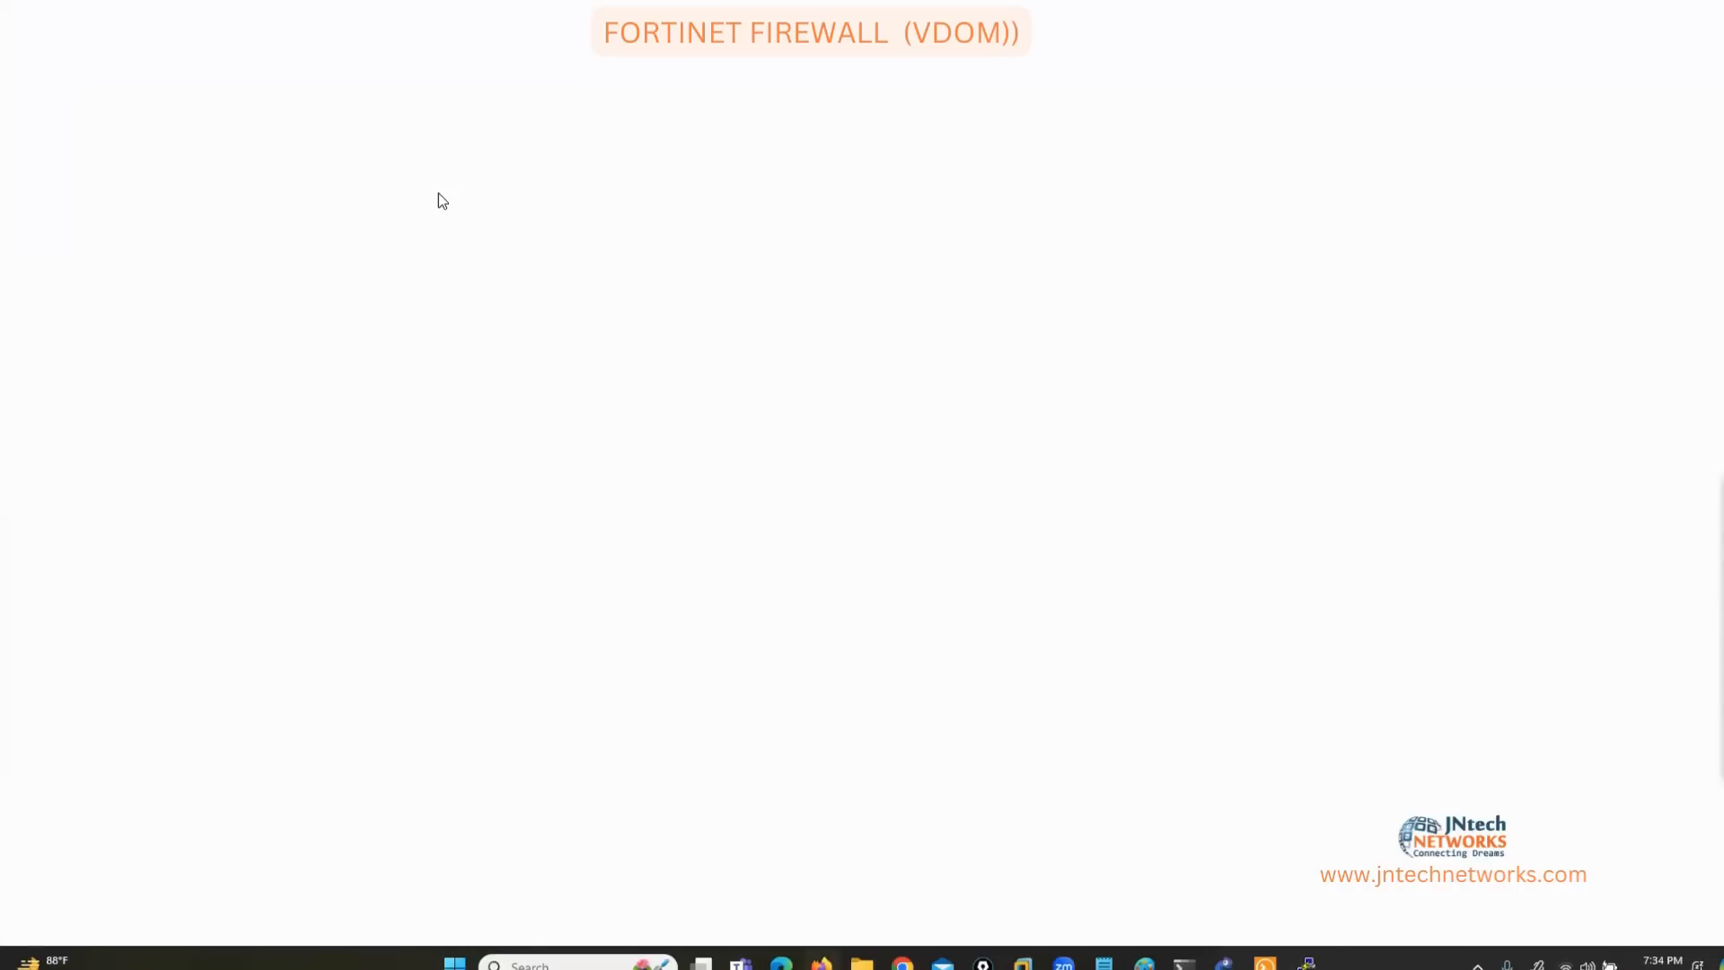
Load the FortiGate login page at 192.168.255.190 in a fresh Firefox tab.
type("1")
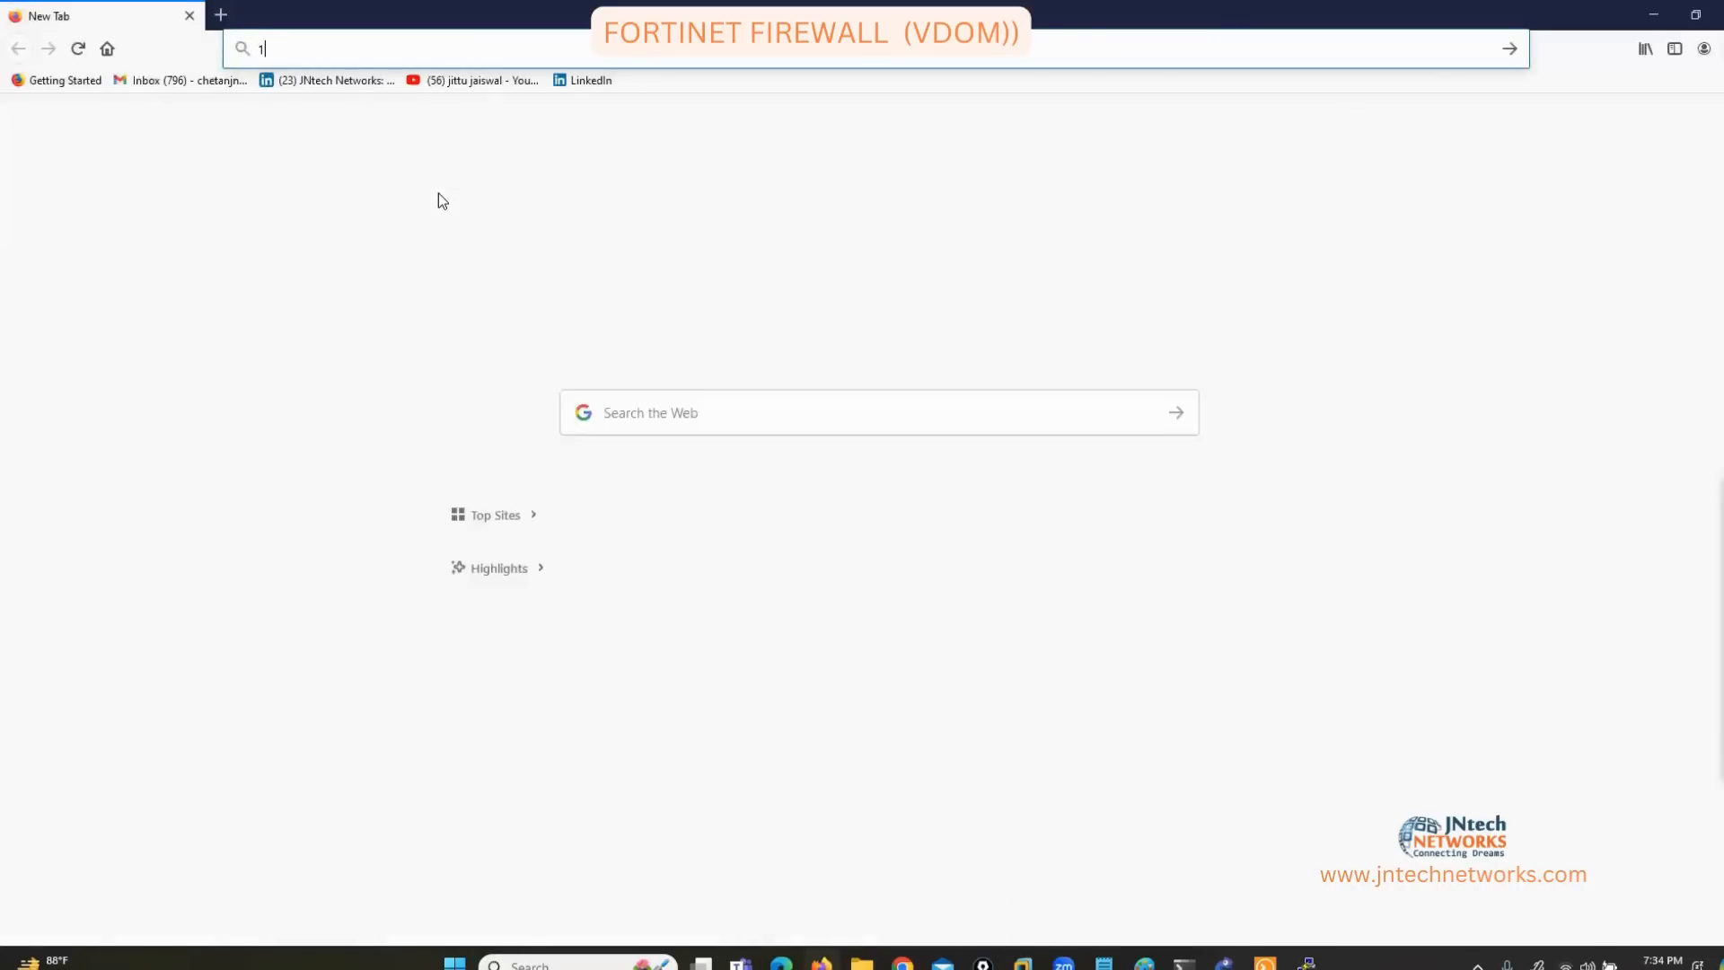
type("92.1")
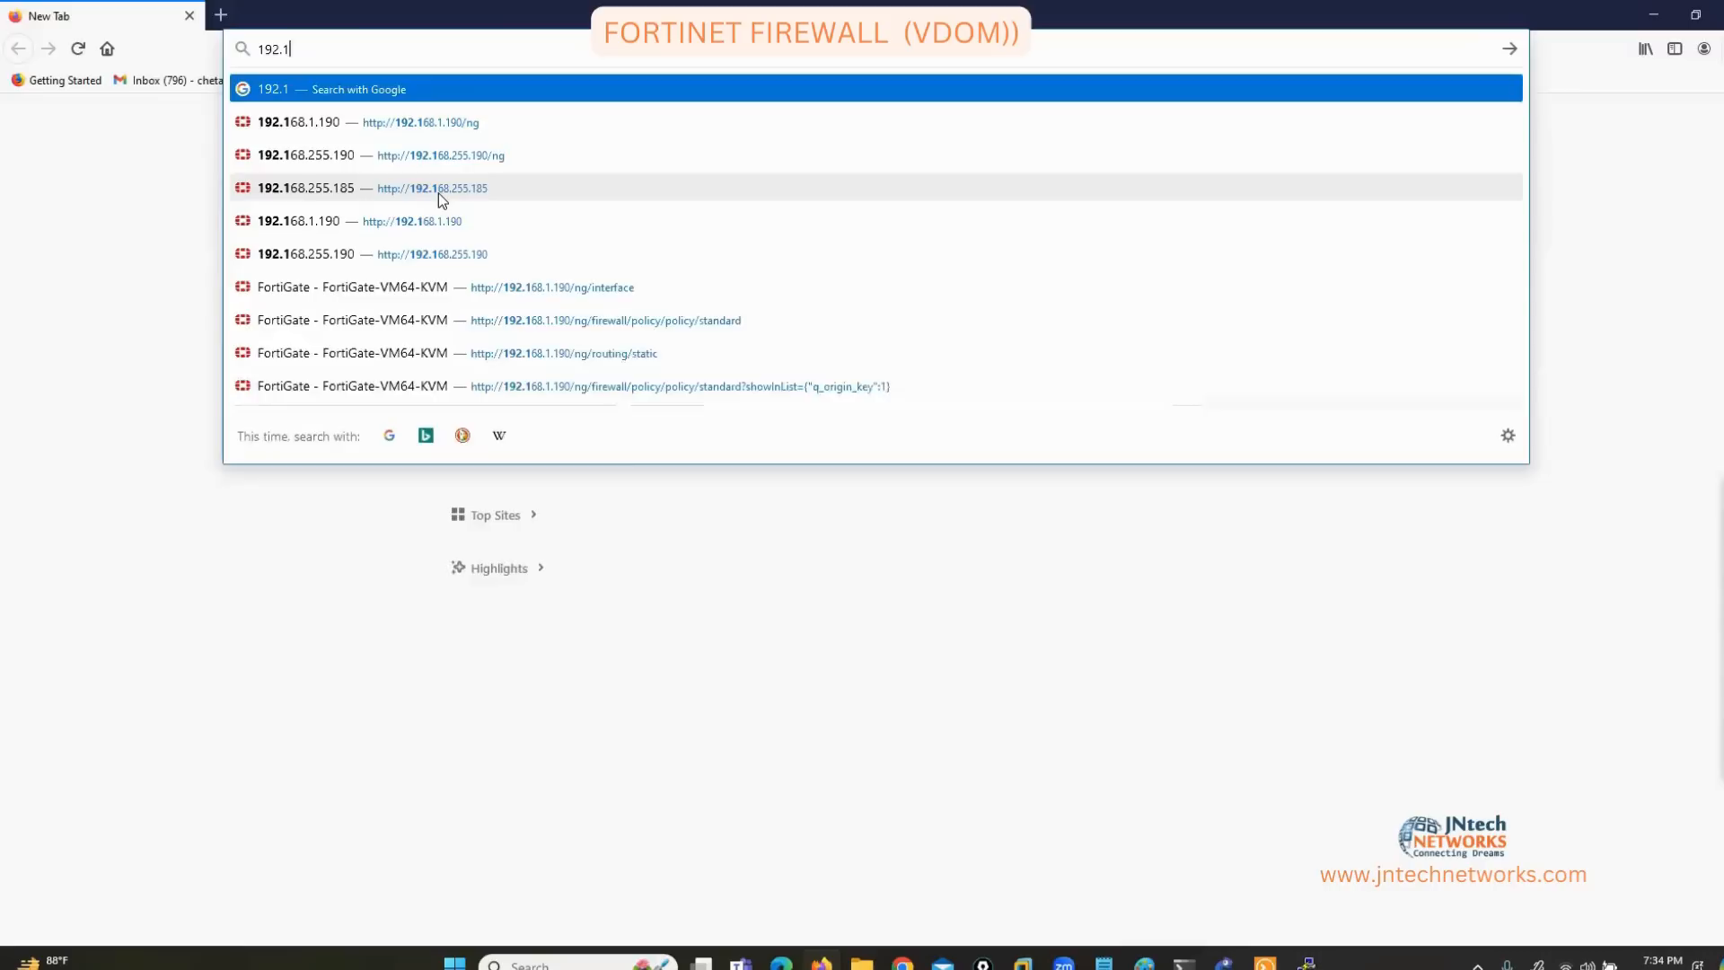
type("68.255.")
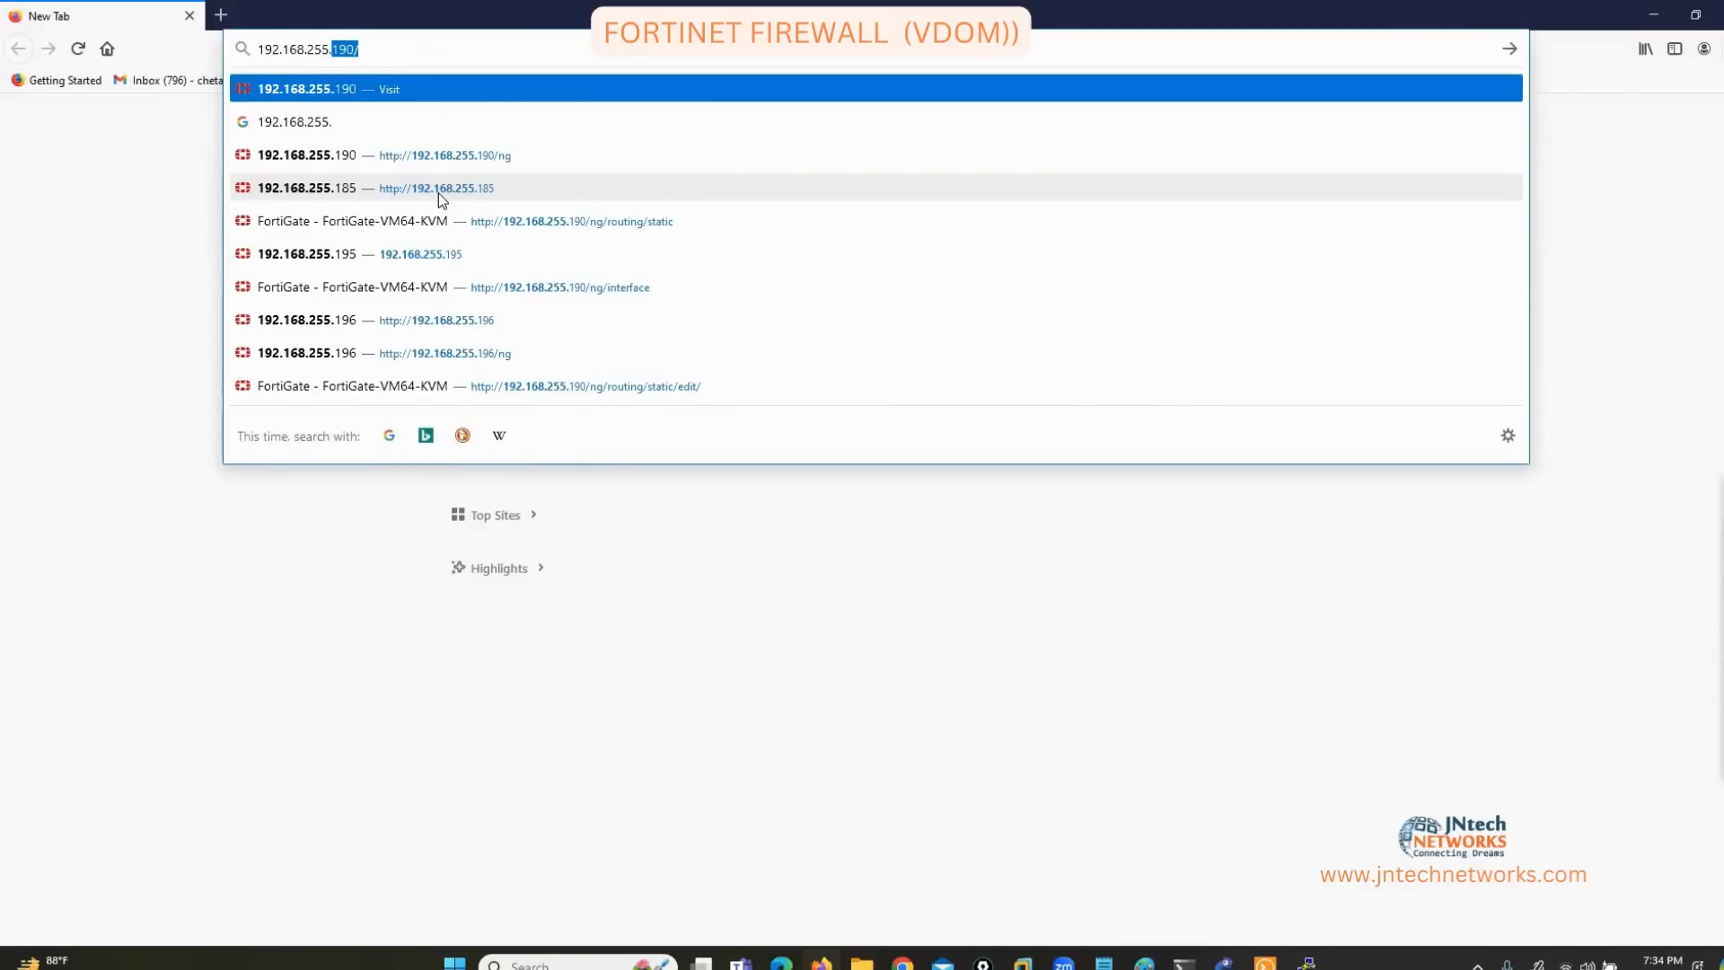
type("190")
key("Return")
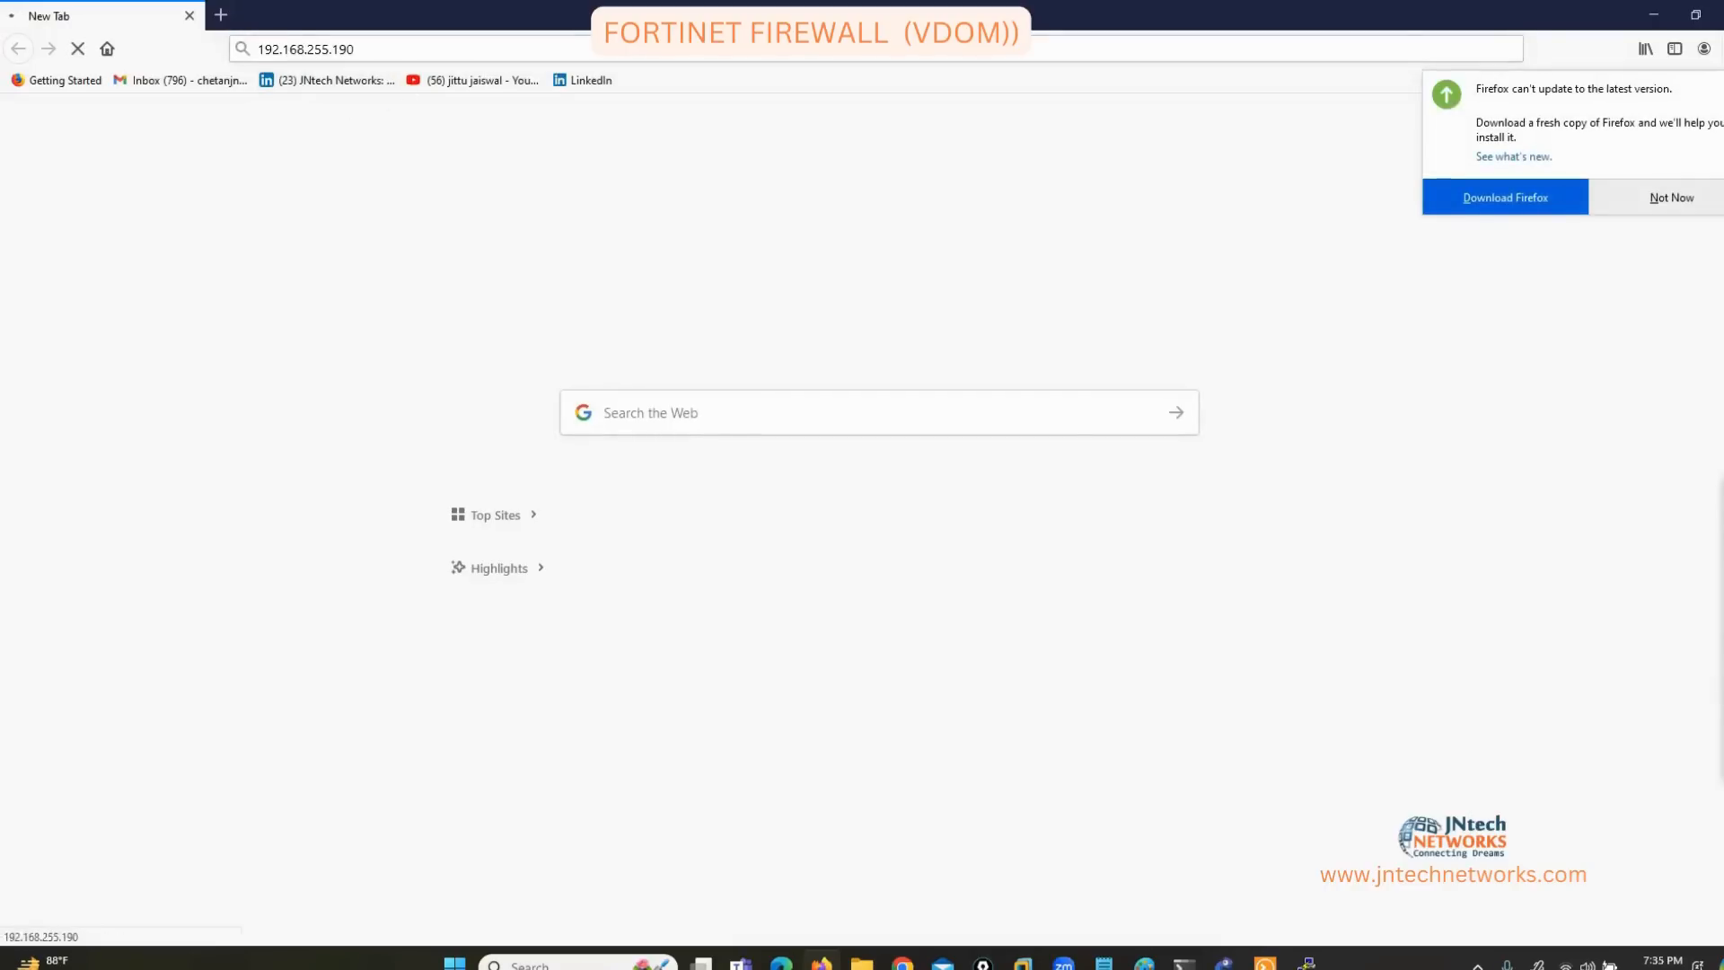
left_click(1307, 963)
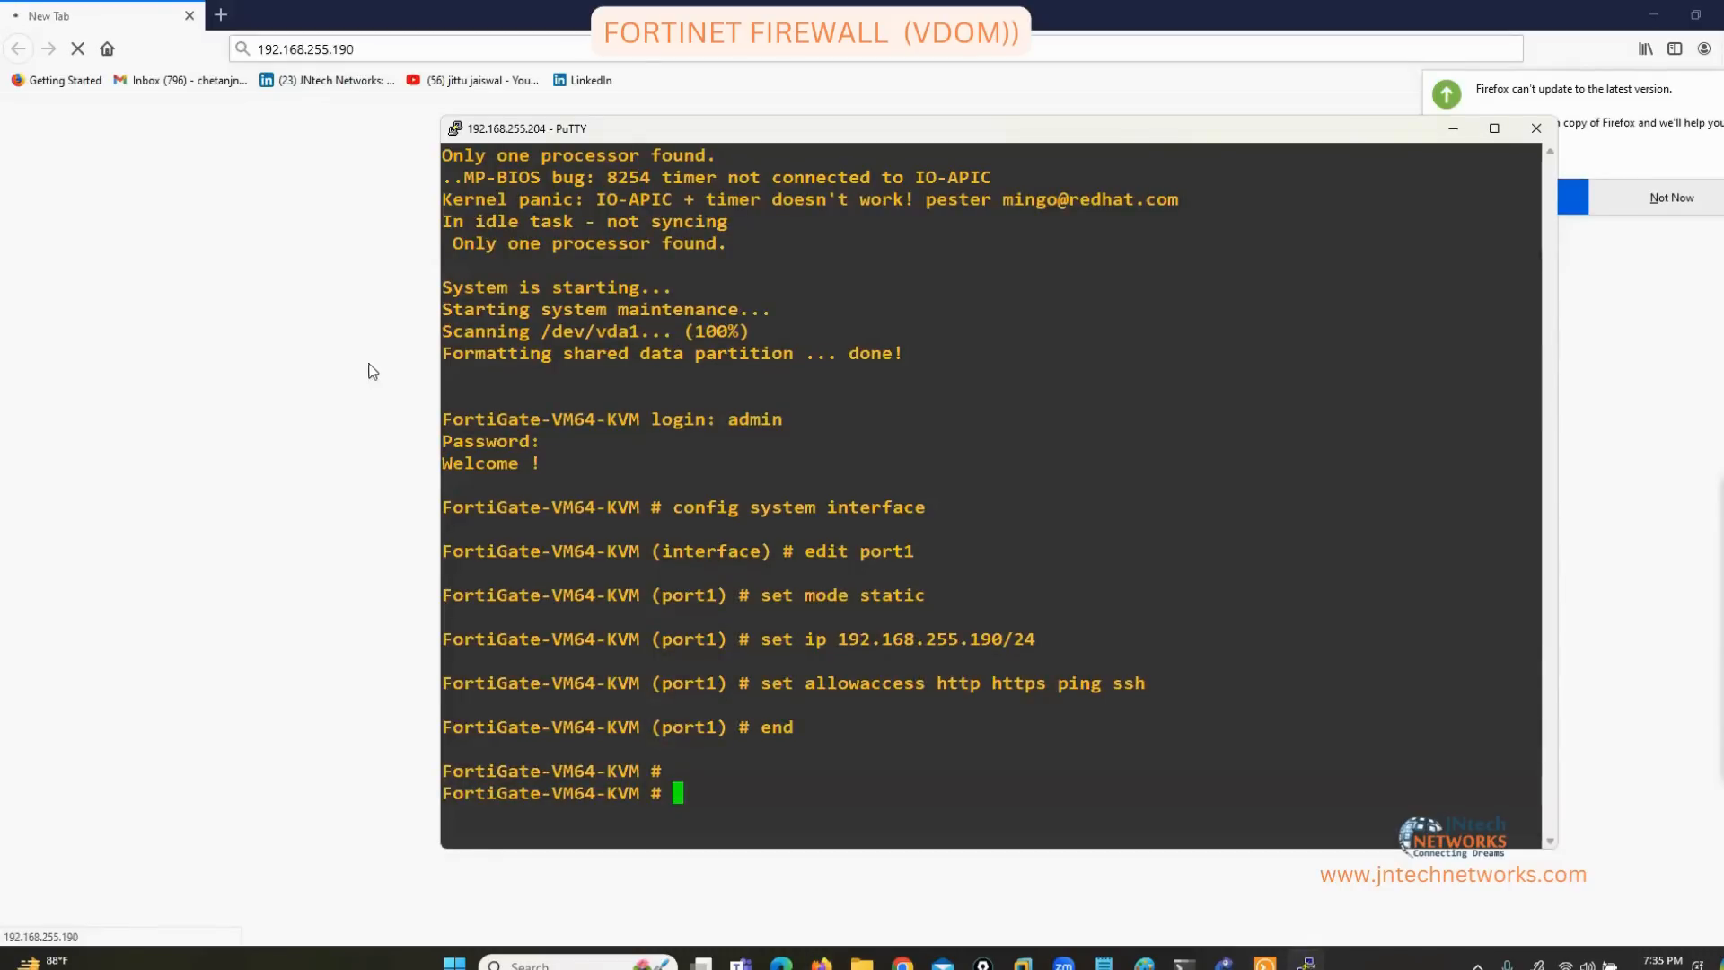
left_click(335, 371)
left_click(220, 14)
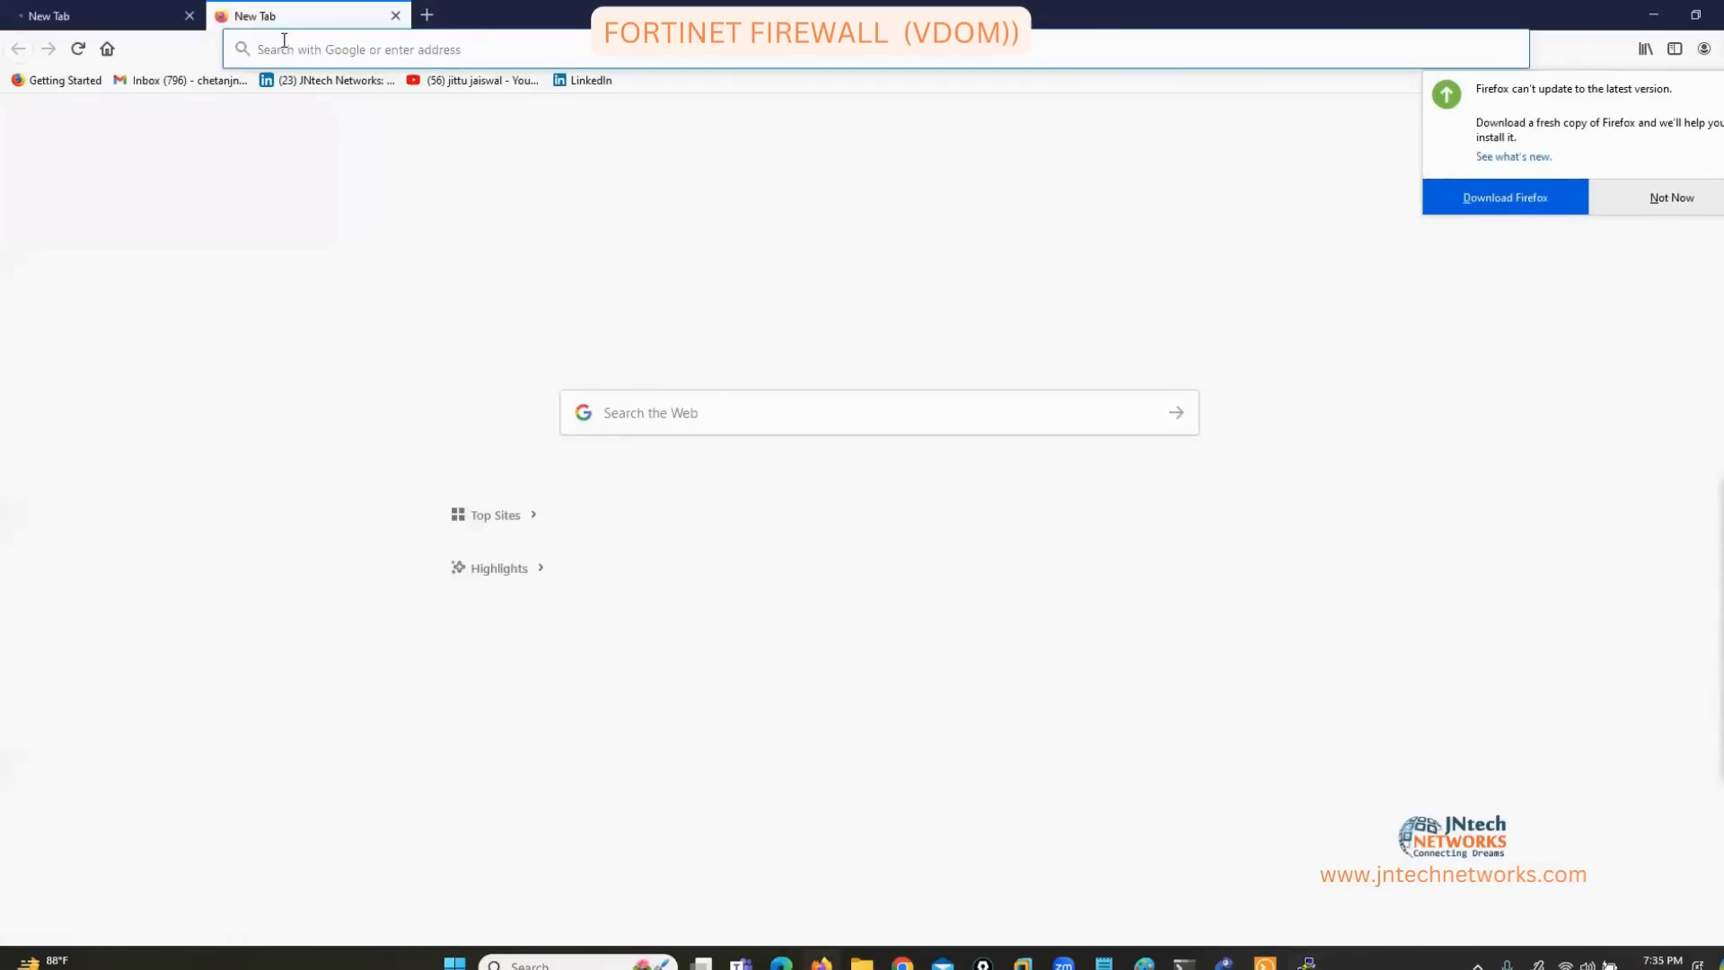
type("192.168.2")
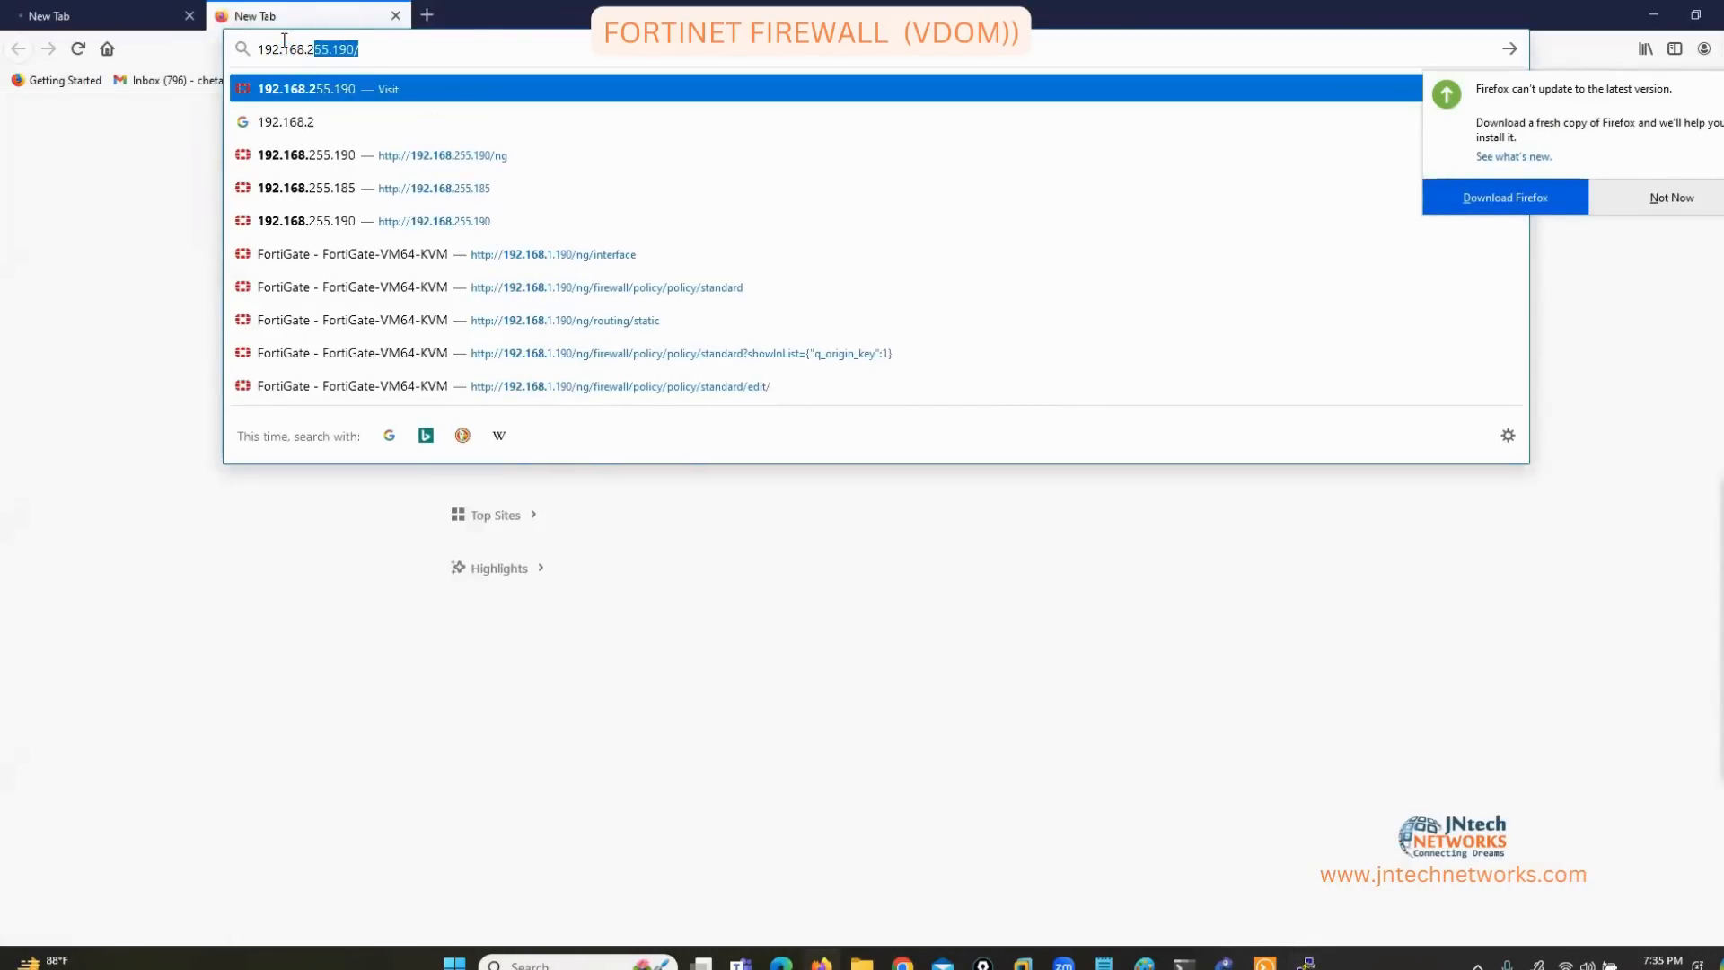
type("55.190")
key("Return")
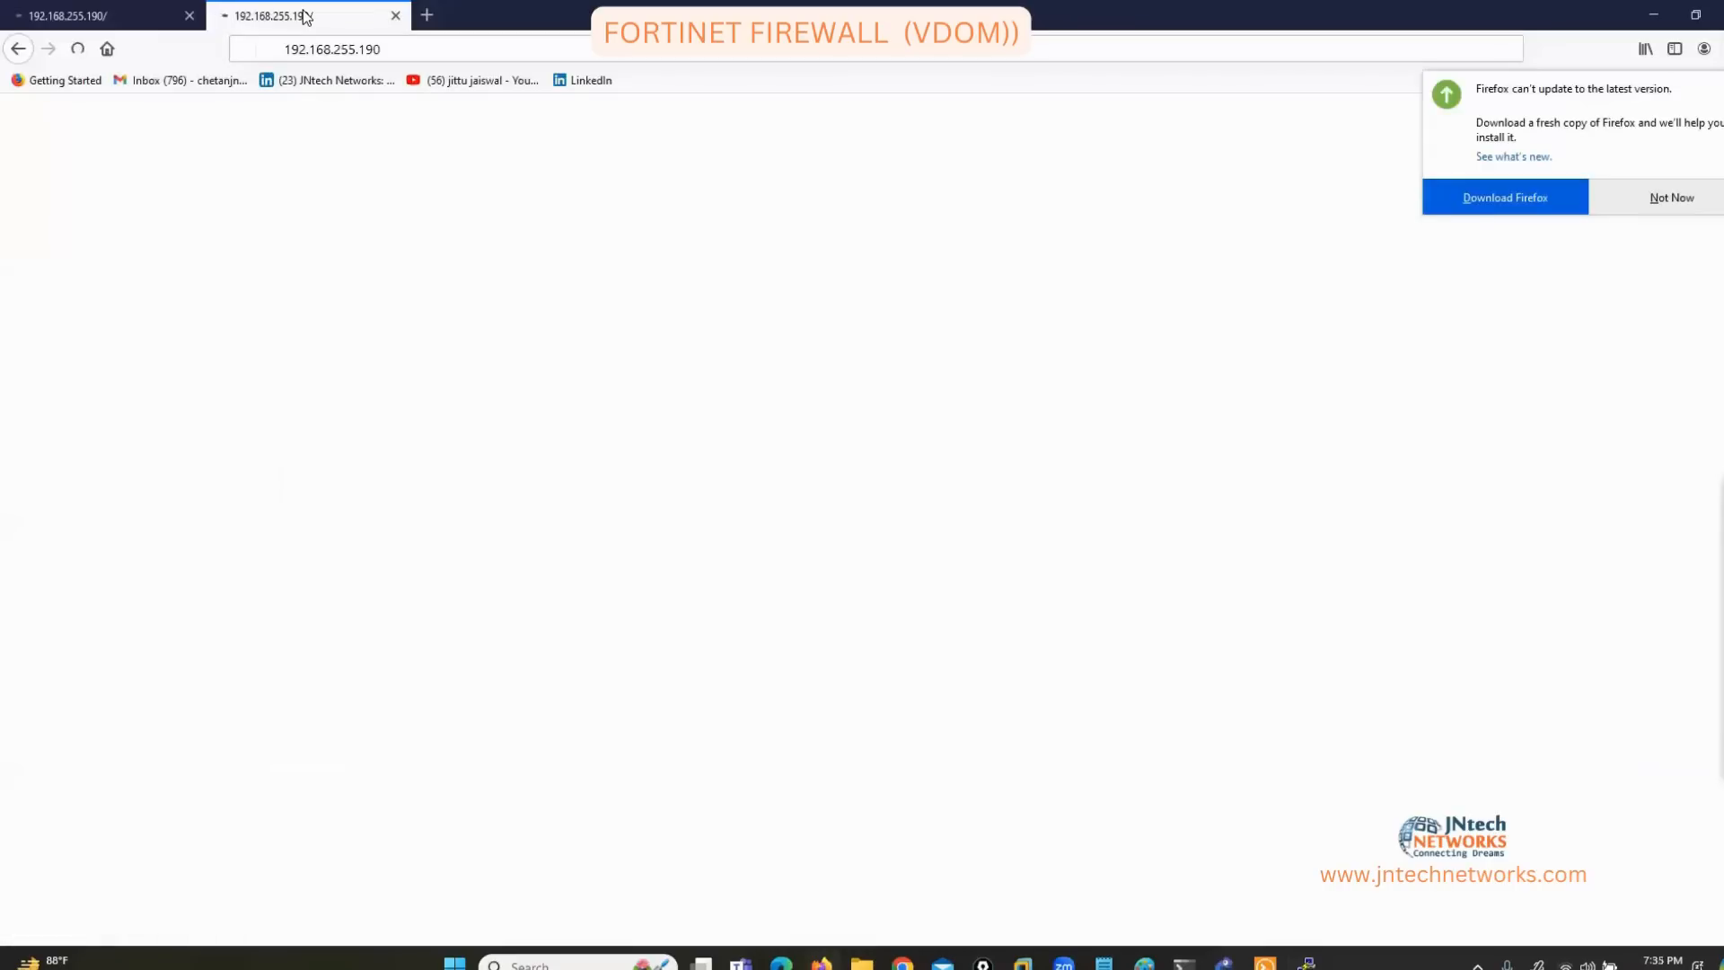
left_click(188, 15)
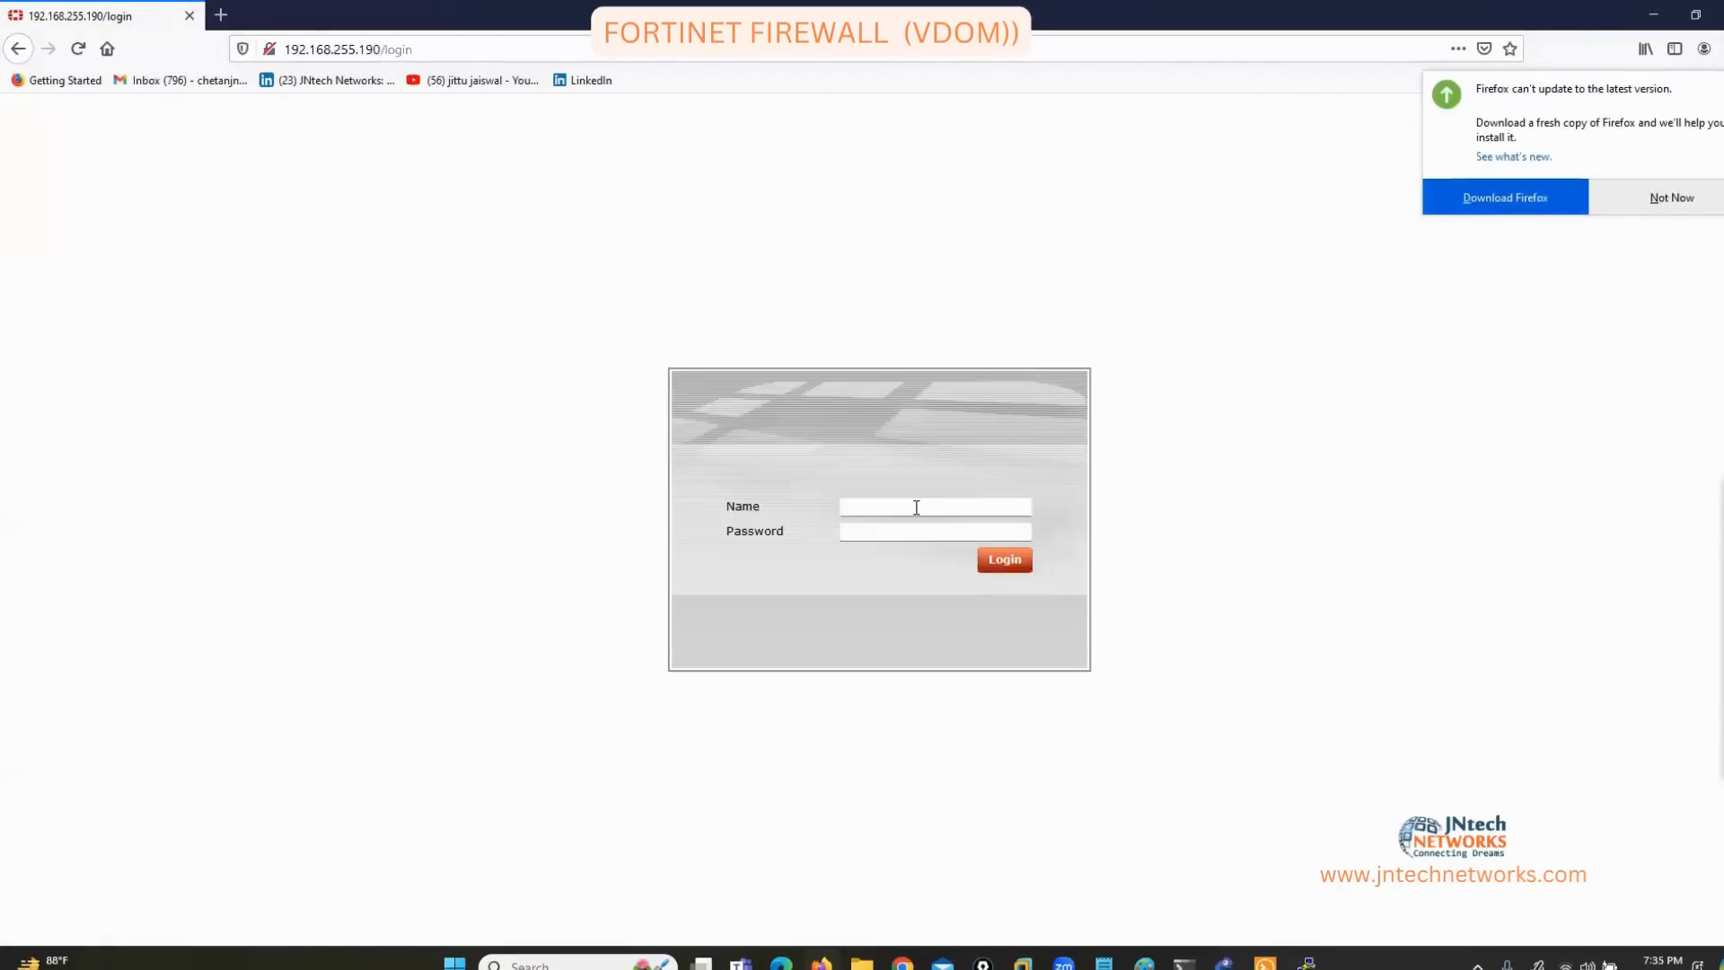
Sign in as admin with the account password.
left_click(917, 508)
type("admi")
key("Tab")
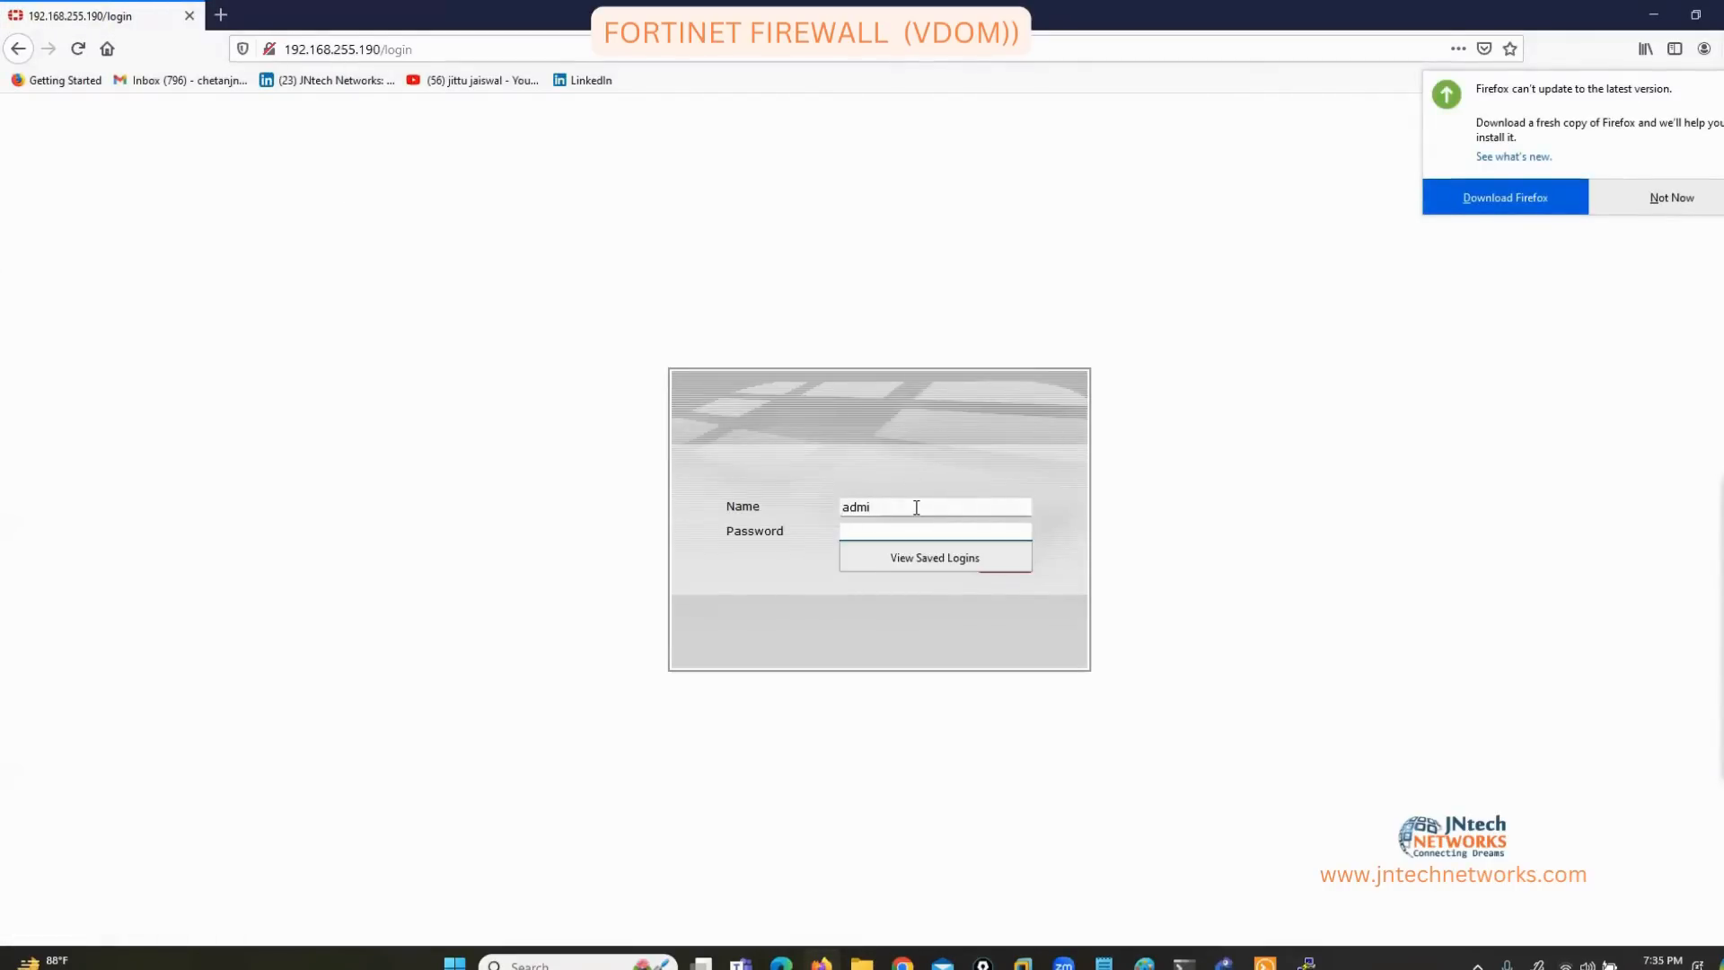
key("shift+Tab")
type("admin")
key("Tab")
type("•••")
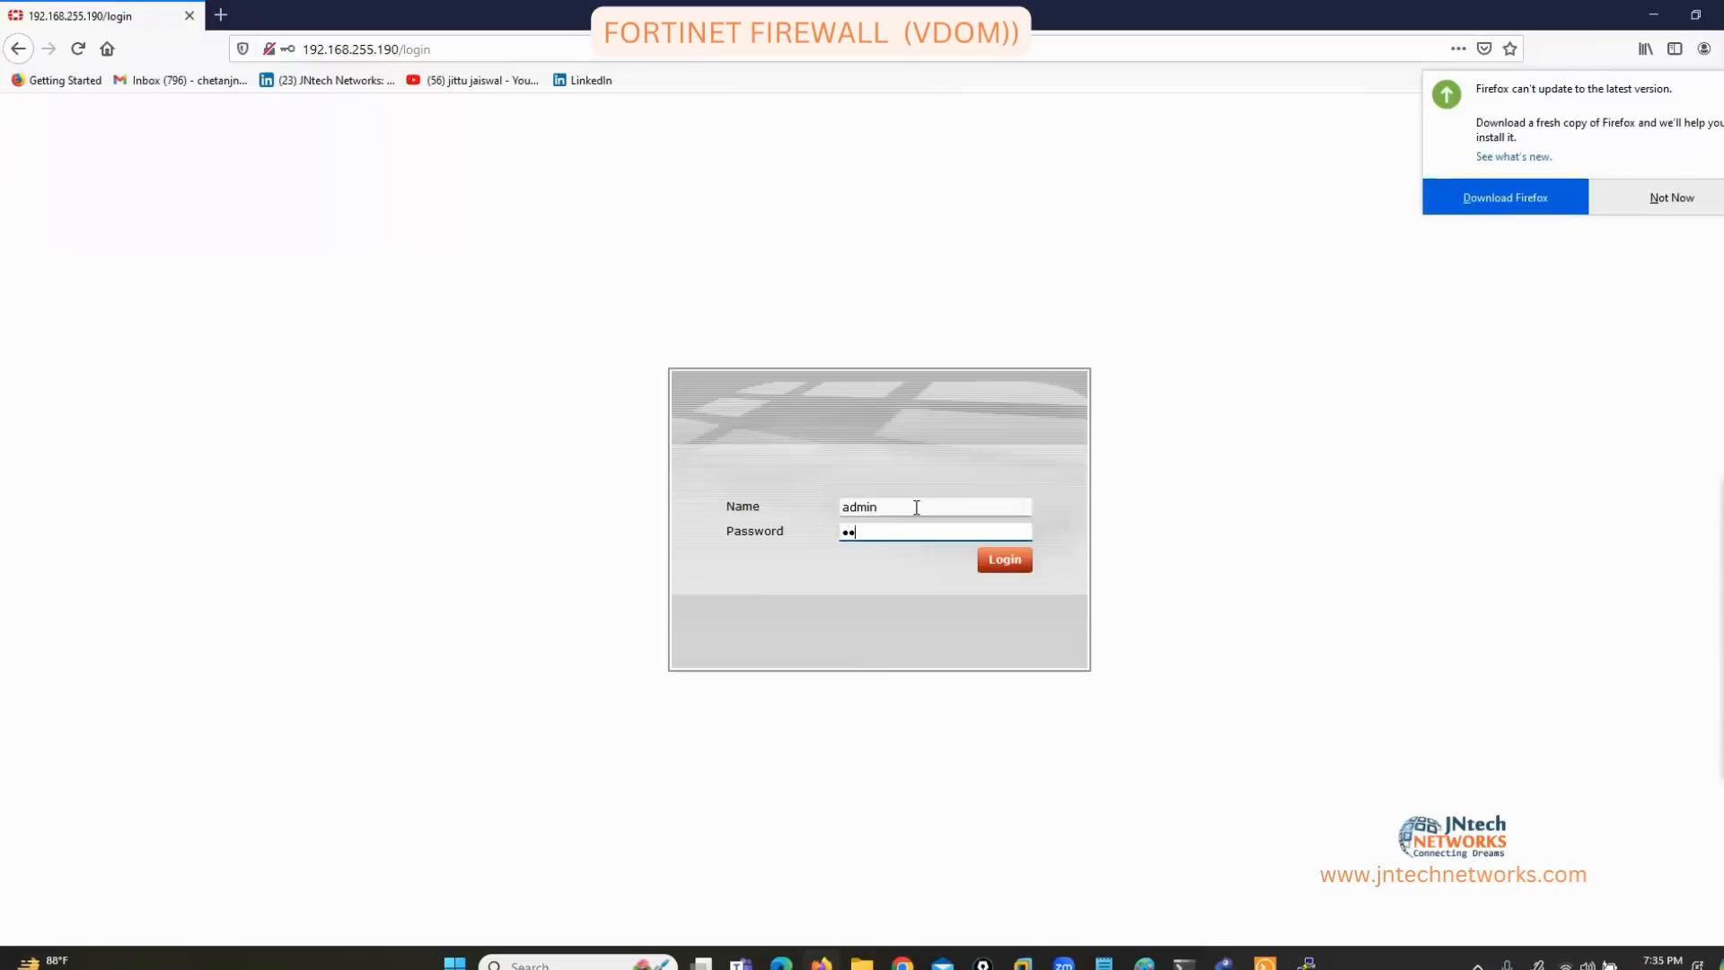
key("Return")
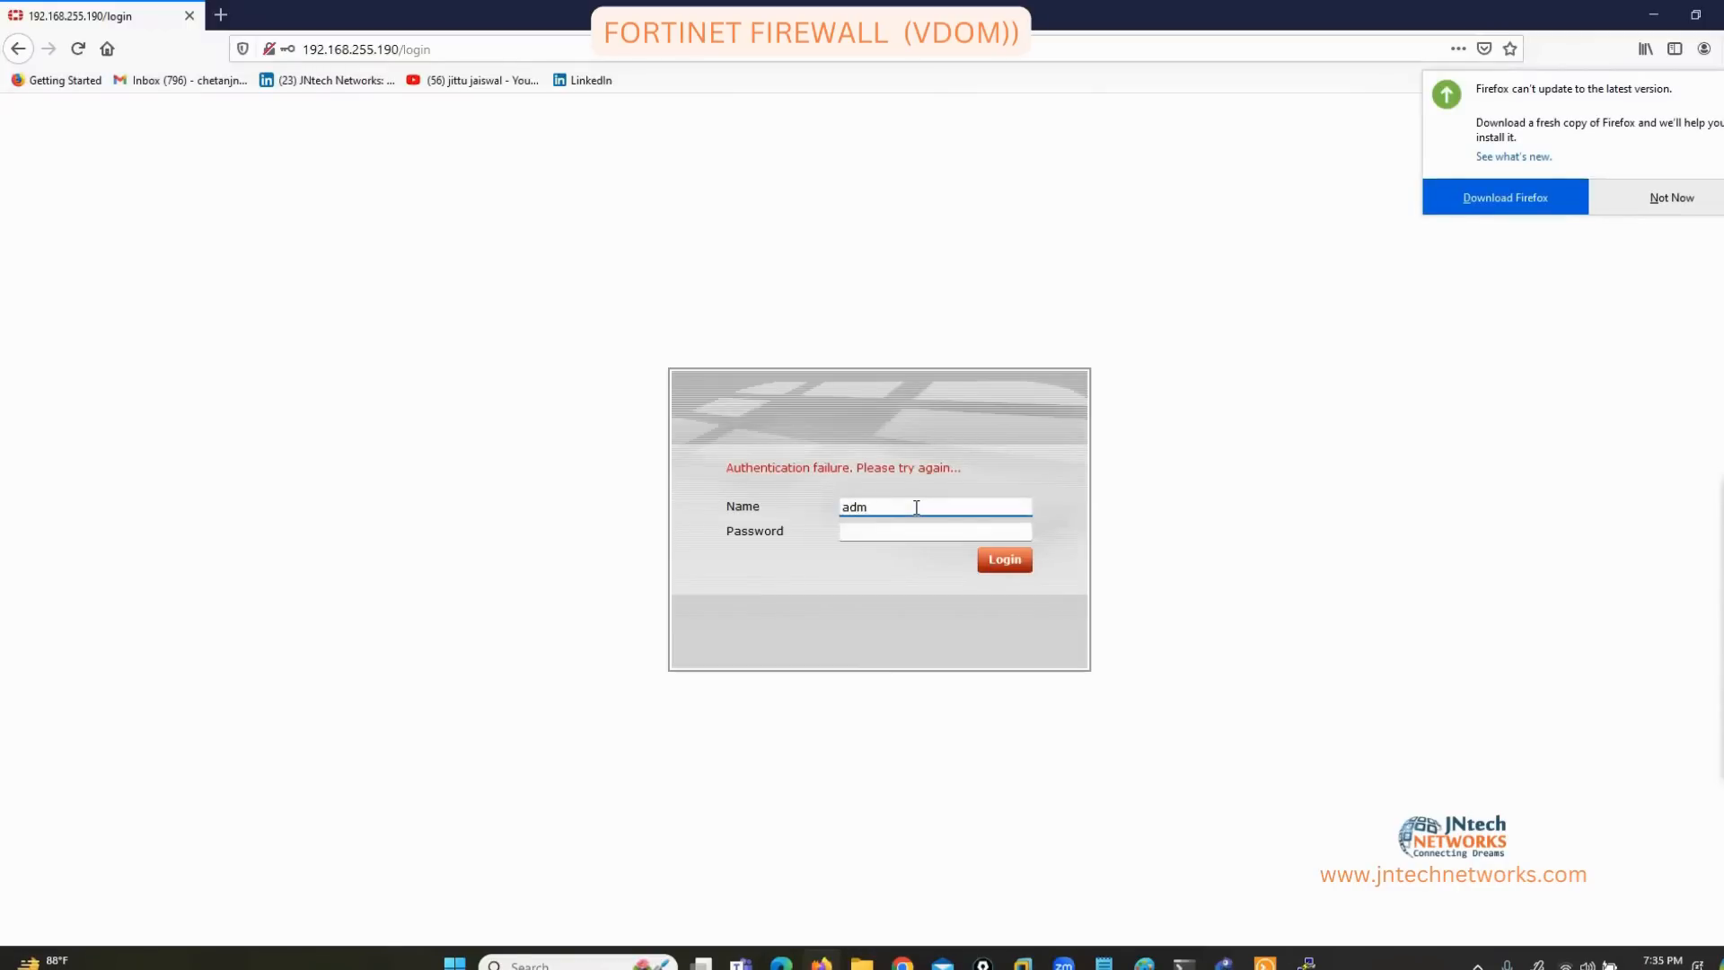
key("Return")
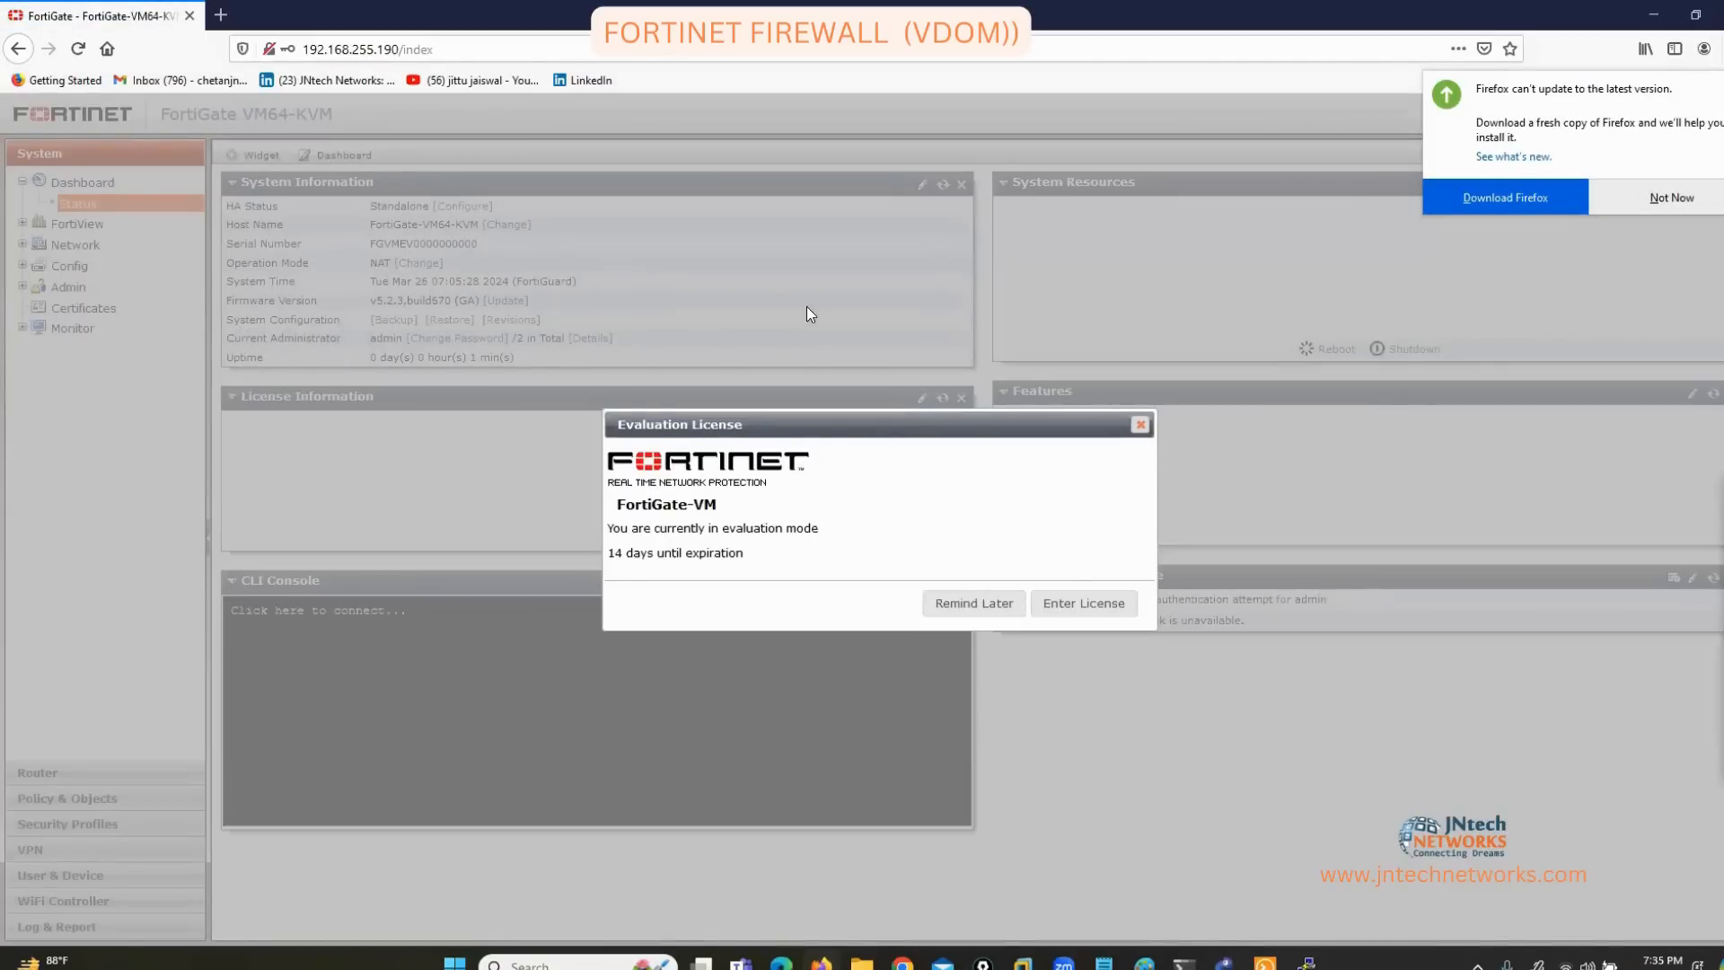
Dismiss the evaluation licence and browser update notices on the dashboard.
left_click(973, 602)
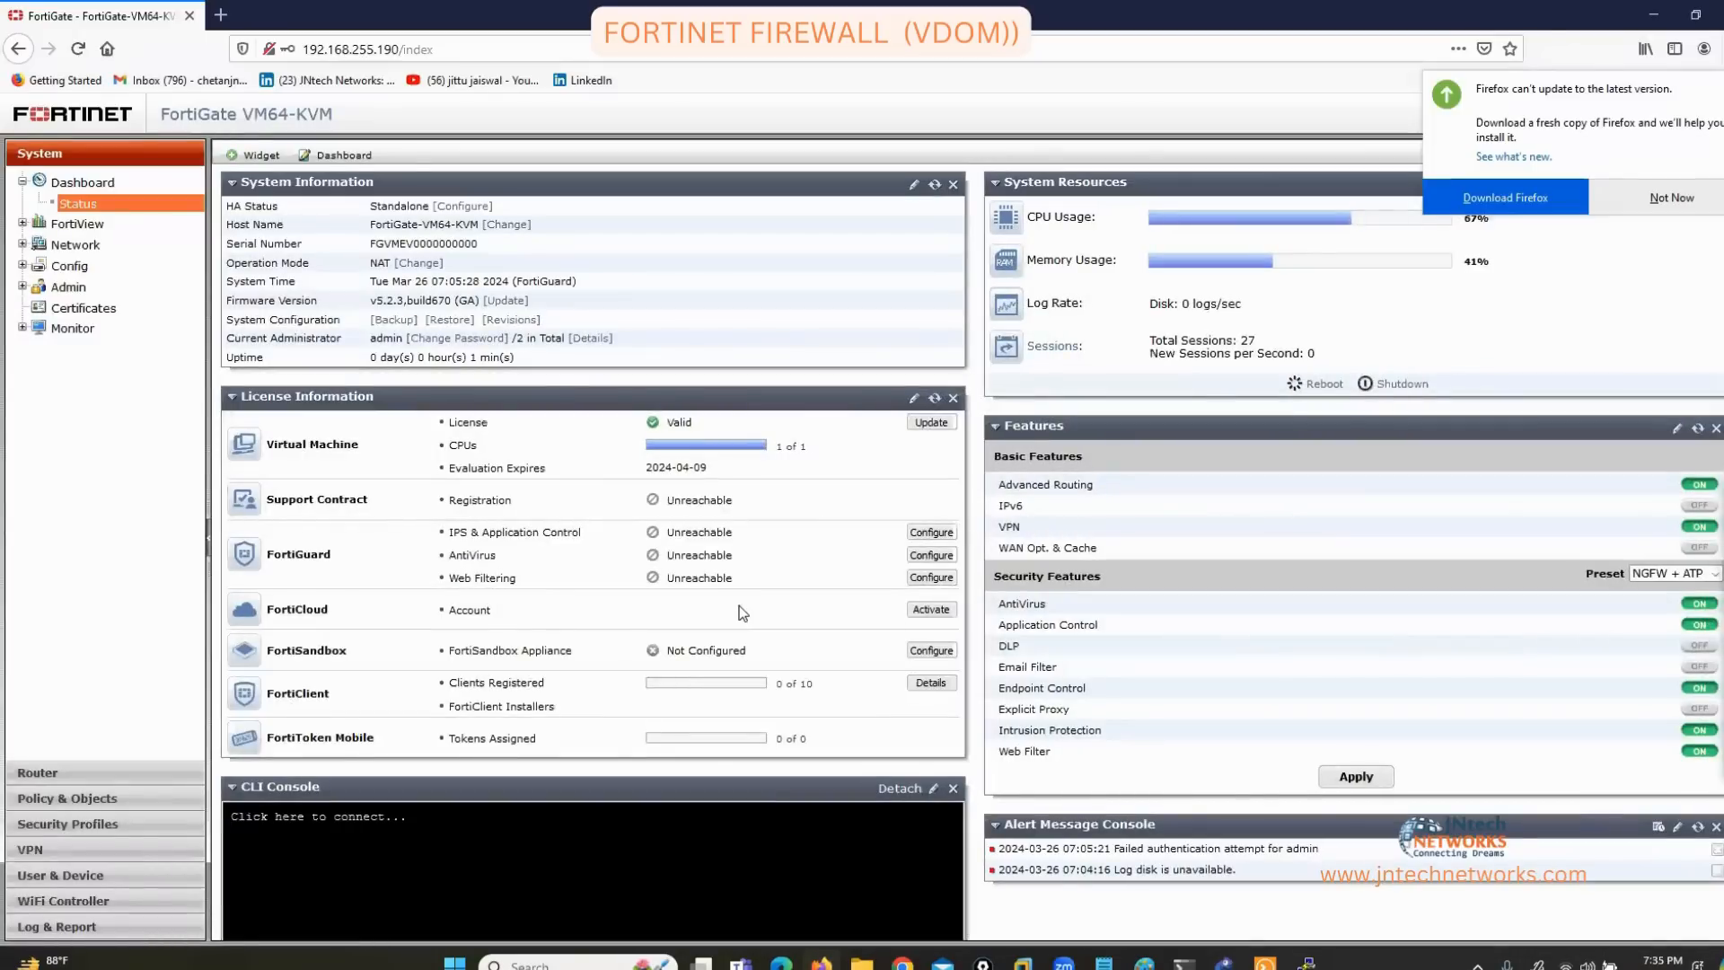
left_click(1653, 199)
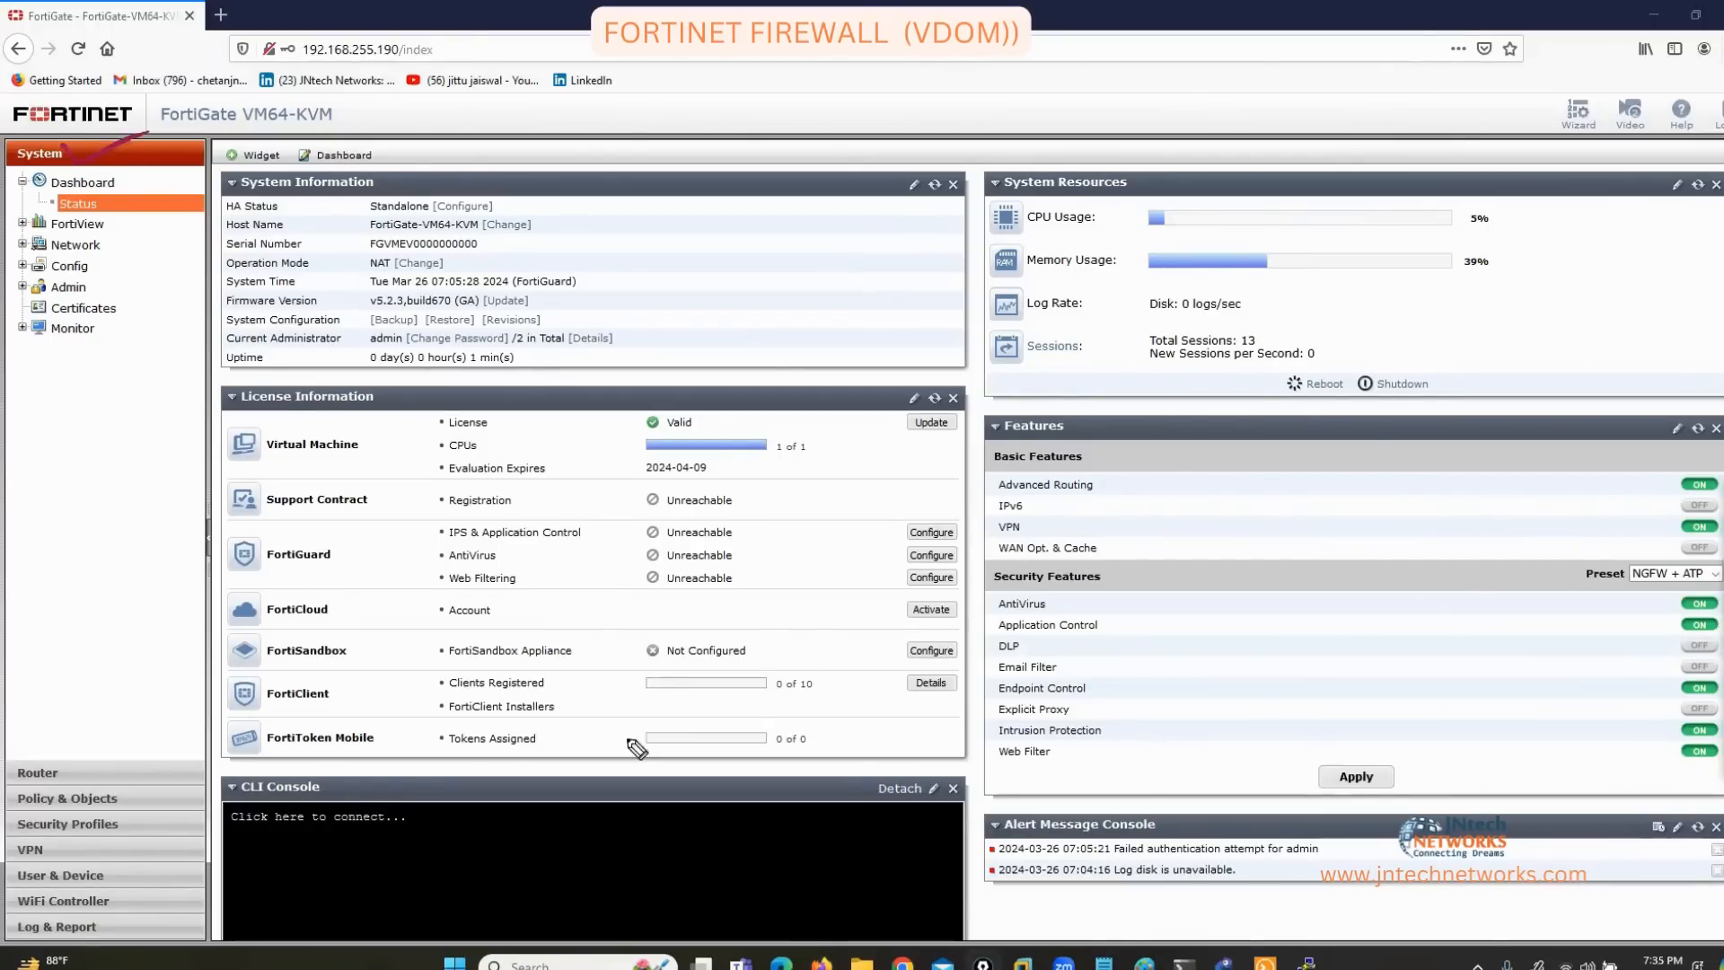
mouse_move(77, 768)
left_mouse_down()
mouse_move(146, 736)
mouse_move(135, 800)
mouse_move(305, 738)
left_mouse_up()
left_click_drag(120, 820, 308, 748)
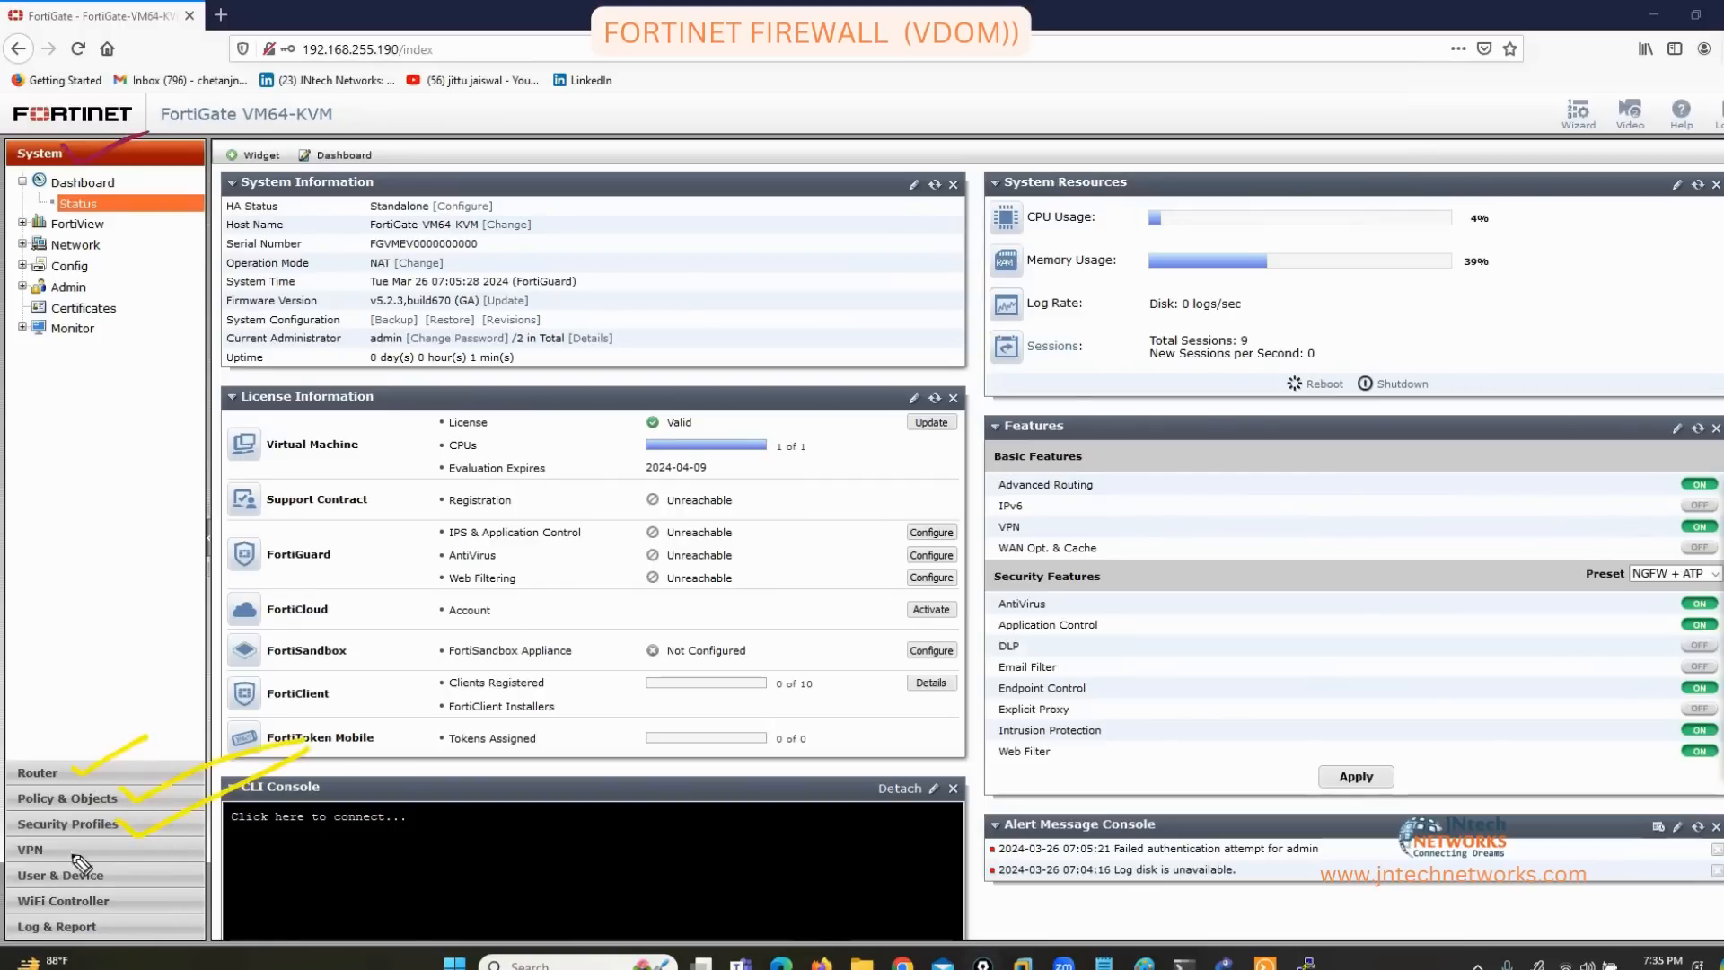
left_click_drag(68, 848, 212, 779)
left_click_drag(141, 881, 232, 805)
key("Escape")
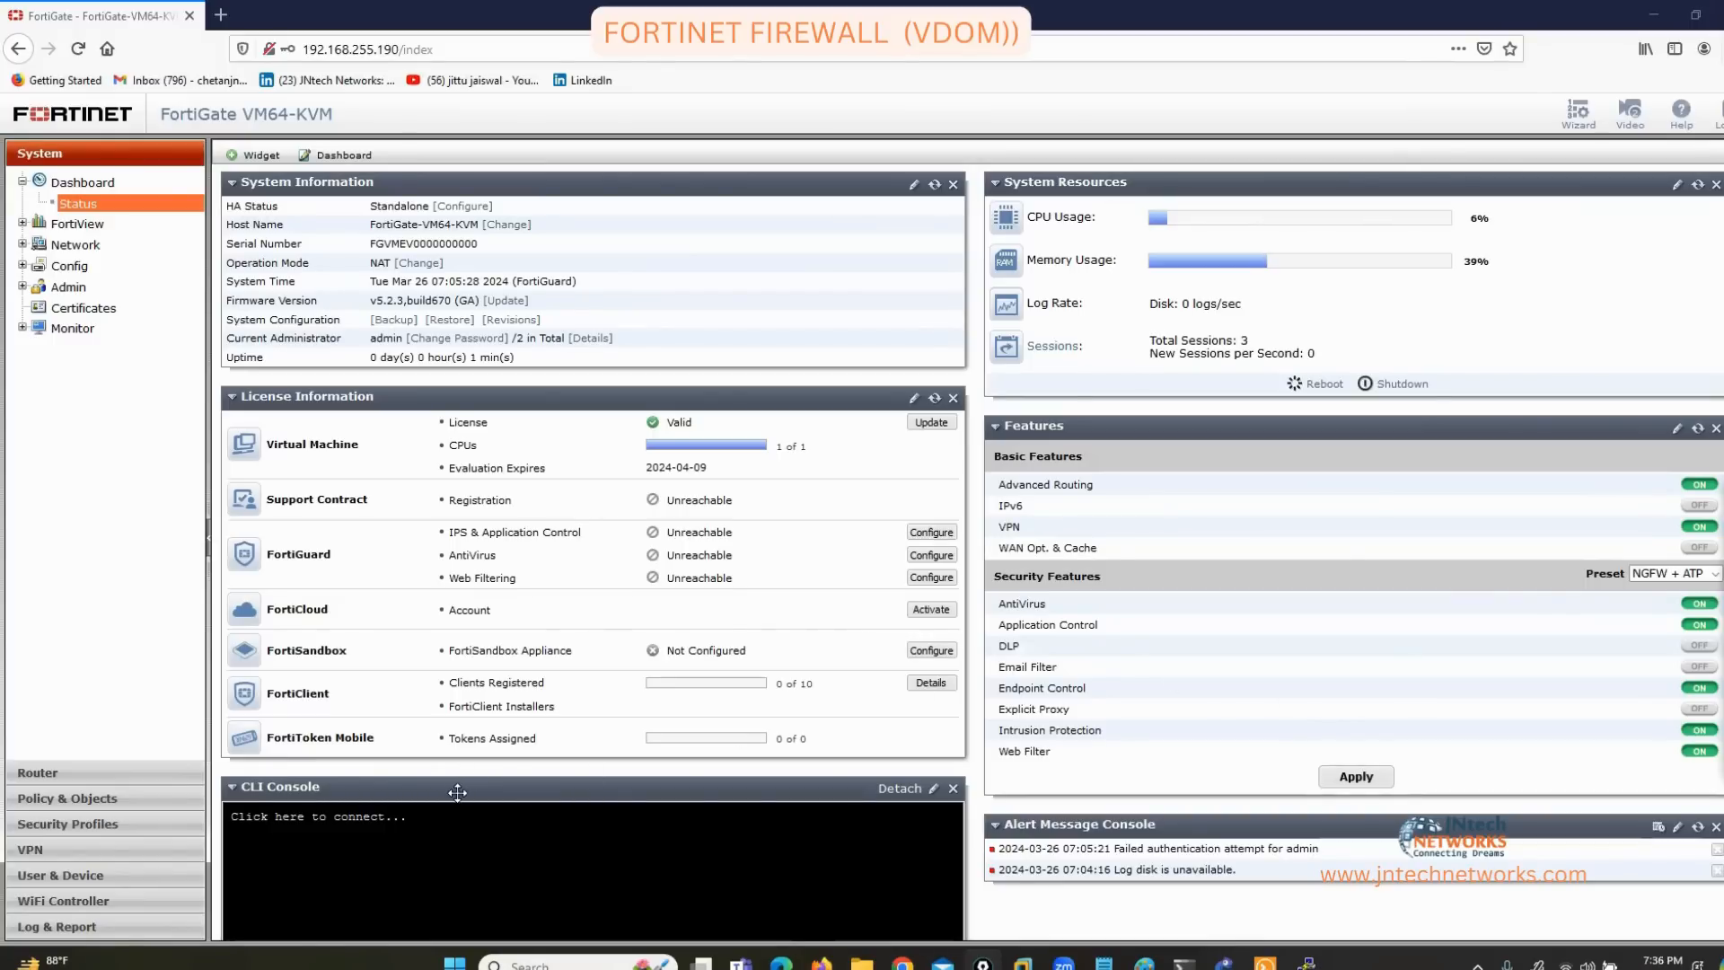
Move the CLI Console widget above License Information and connect it.
left_click_drag(458, 791, 455, 786)
left_click_drag(428, 526, 461, 496)
left_click(462, 496)
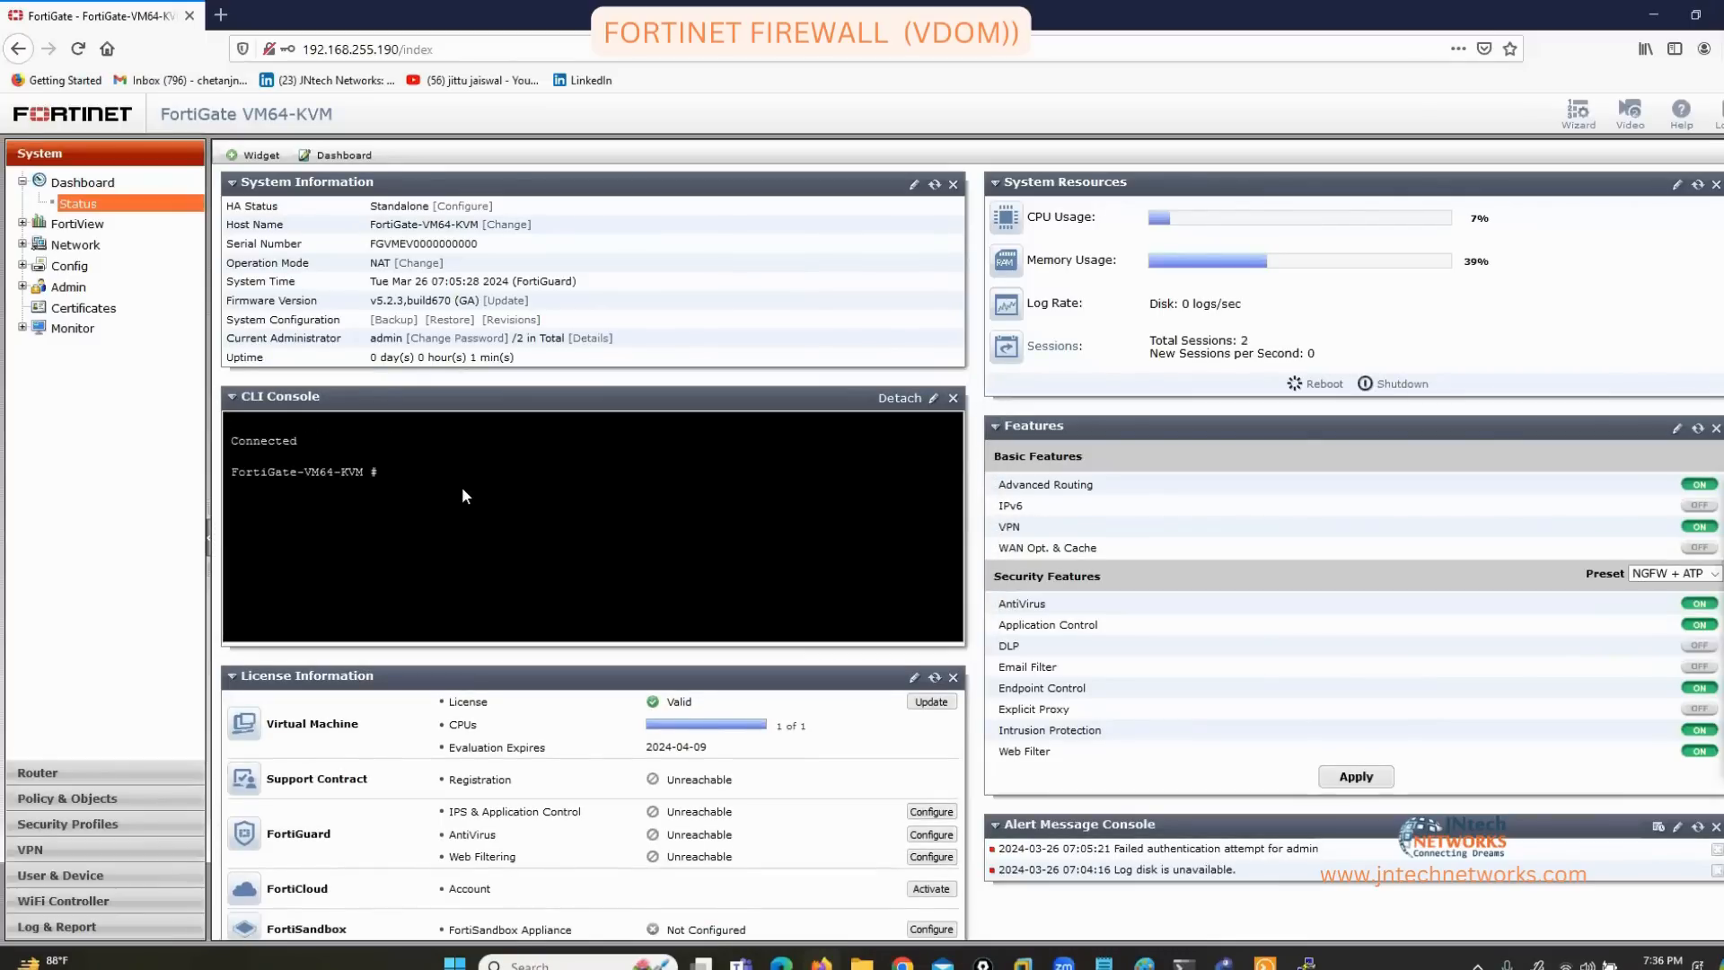
key("Return")
key("Return")
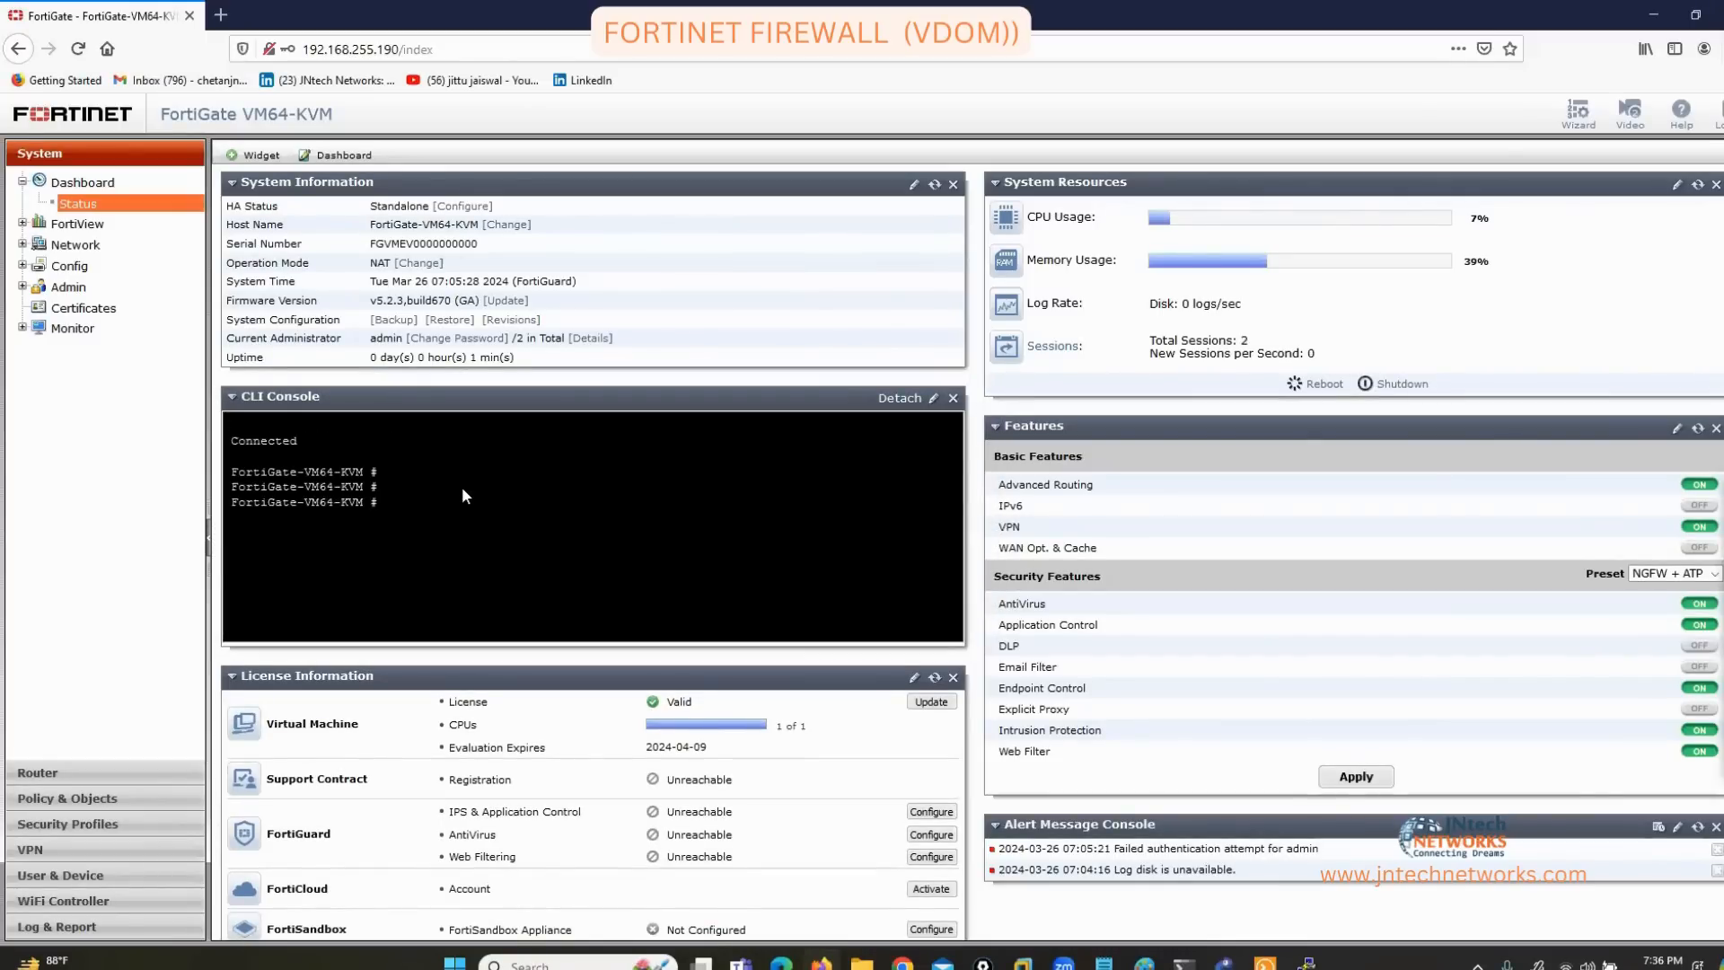
Run config system global, set vdom enable, end, and accept the logout prompt.
type("config system global")
key("Return")
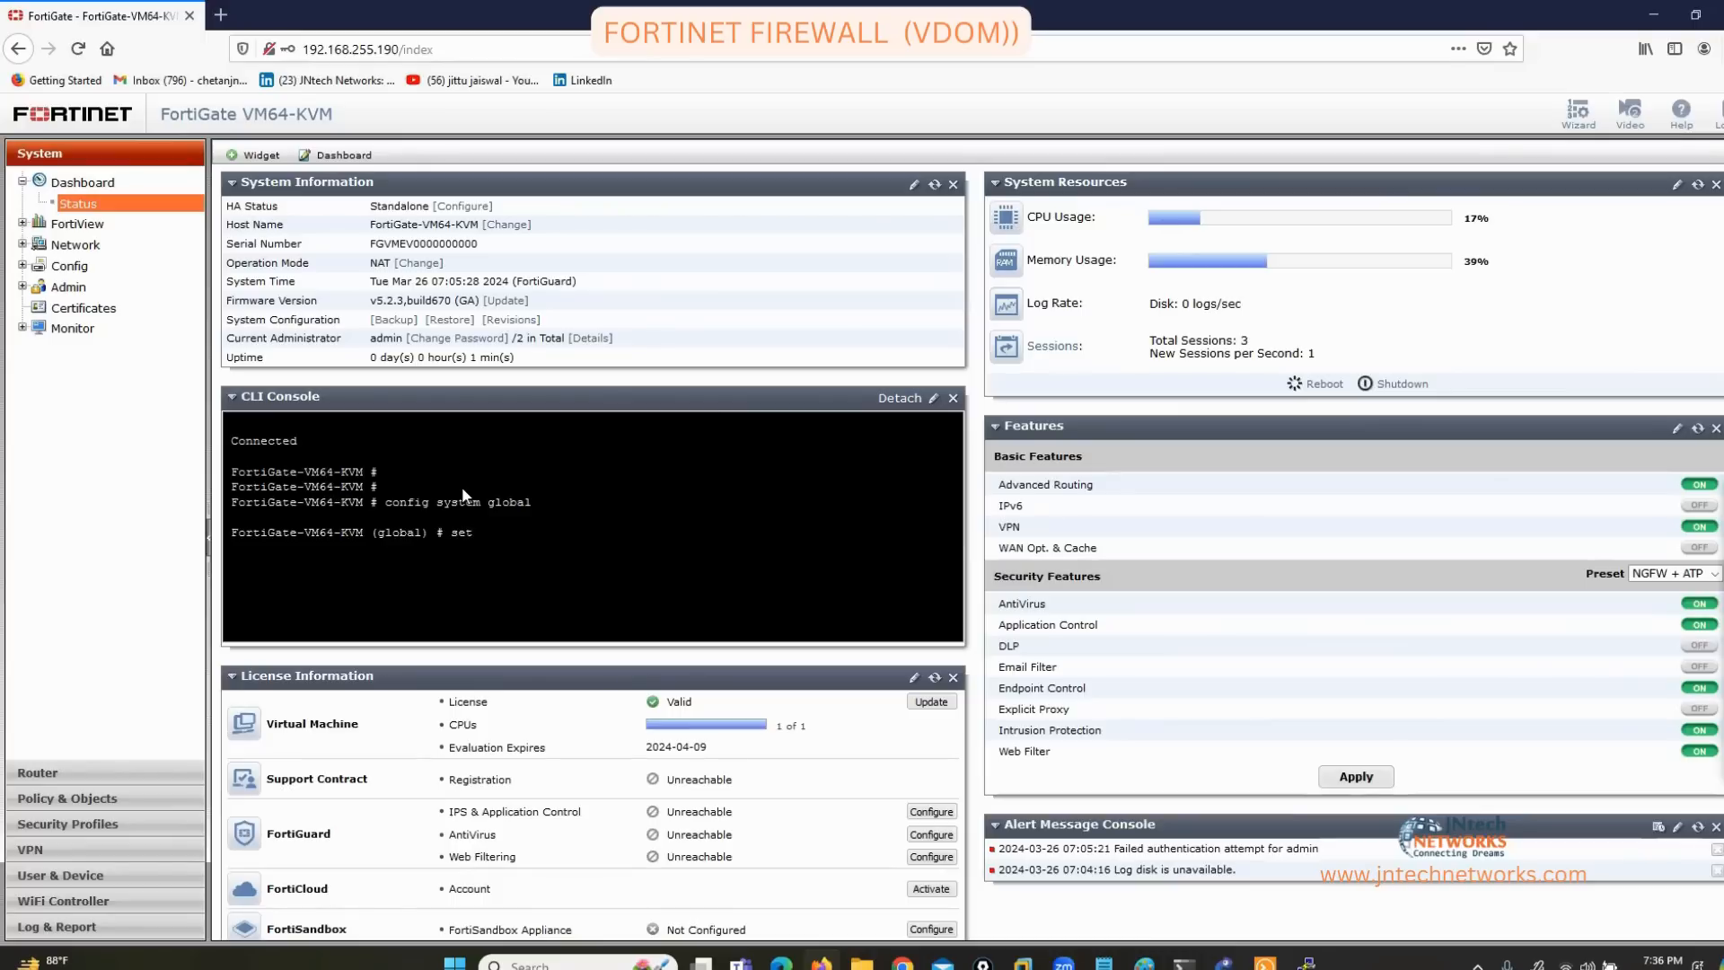
type("set vdom enable")
key("Return")
type("en")
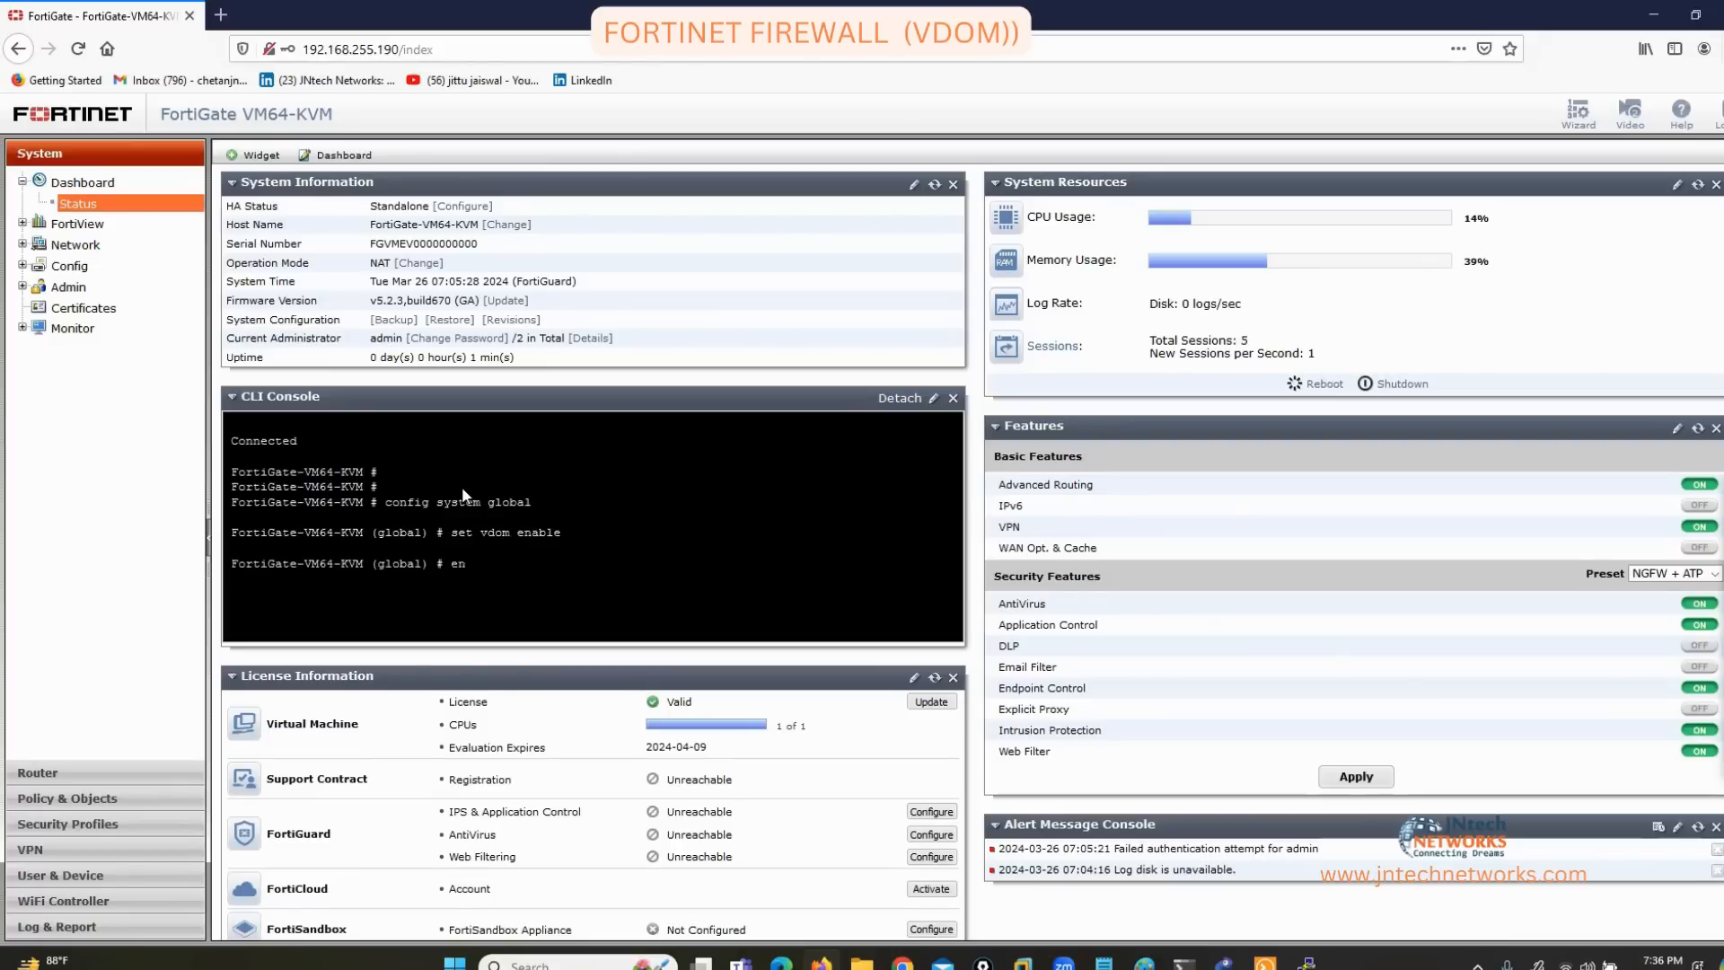
type("d")
key("Return")
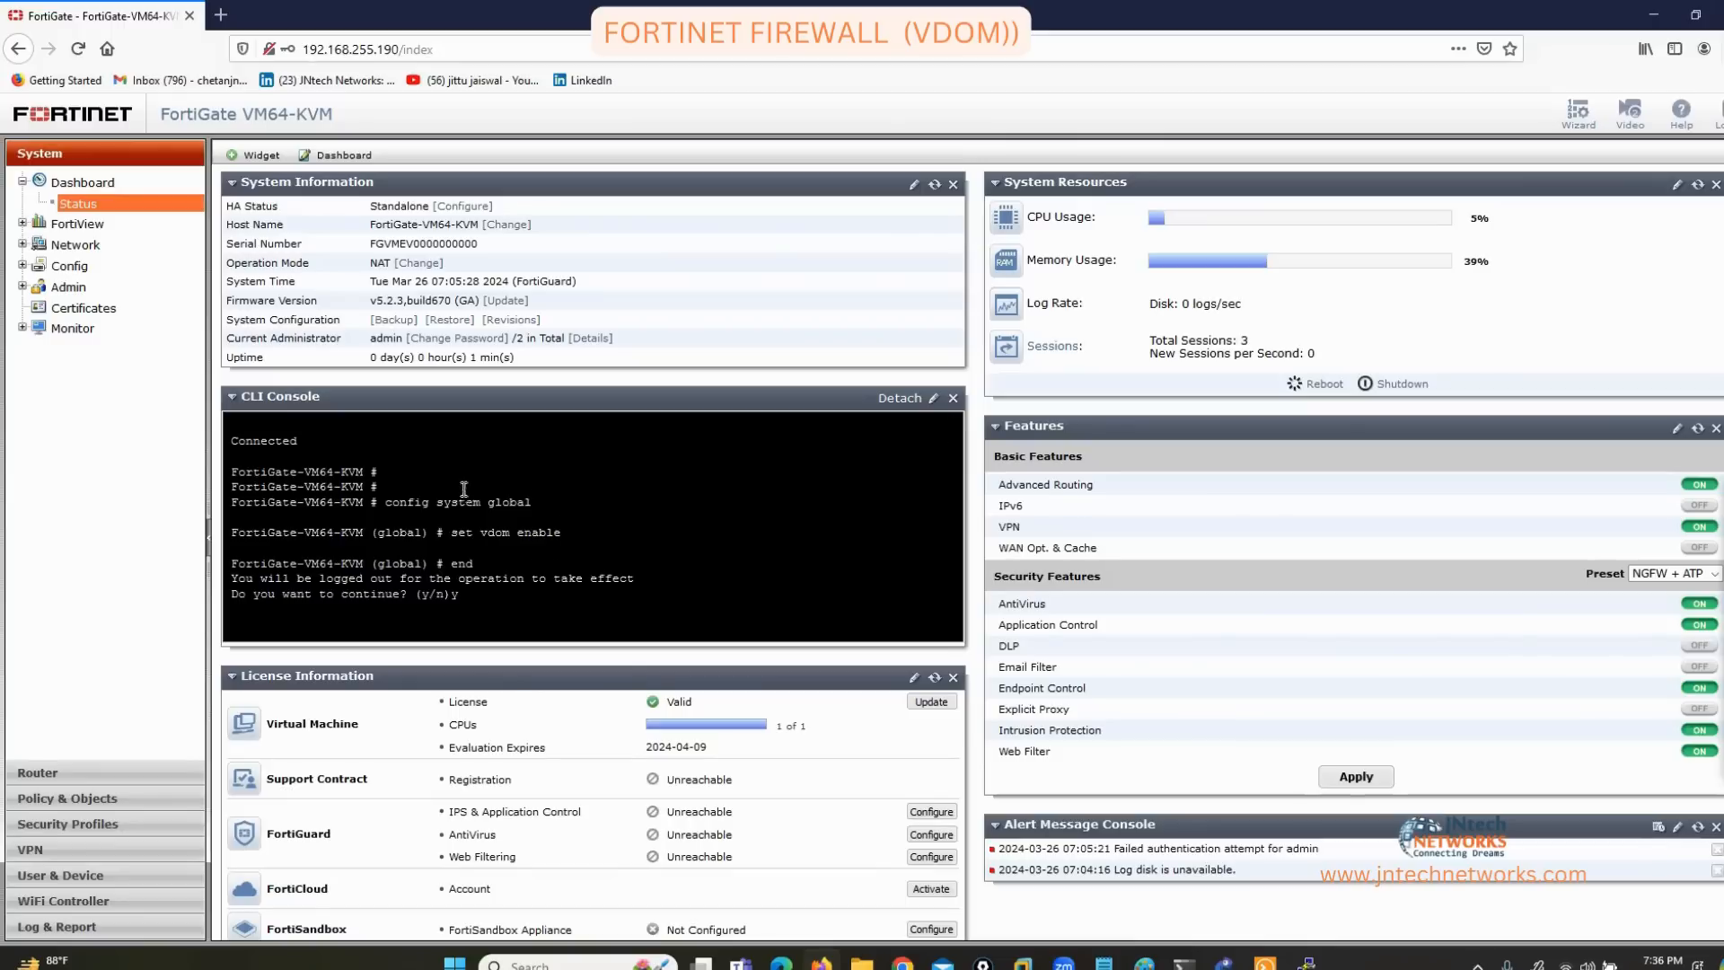
key("Return")
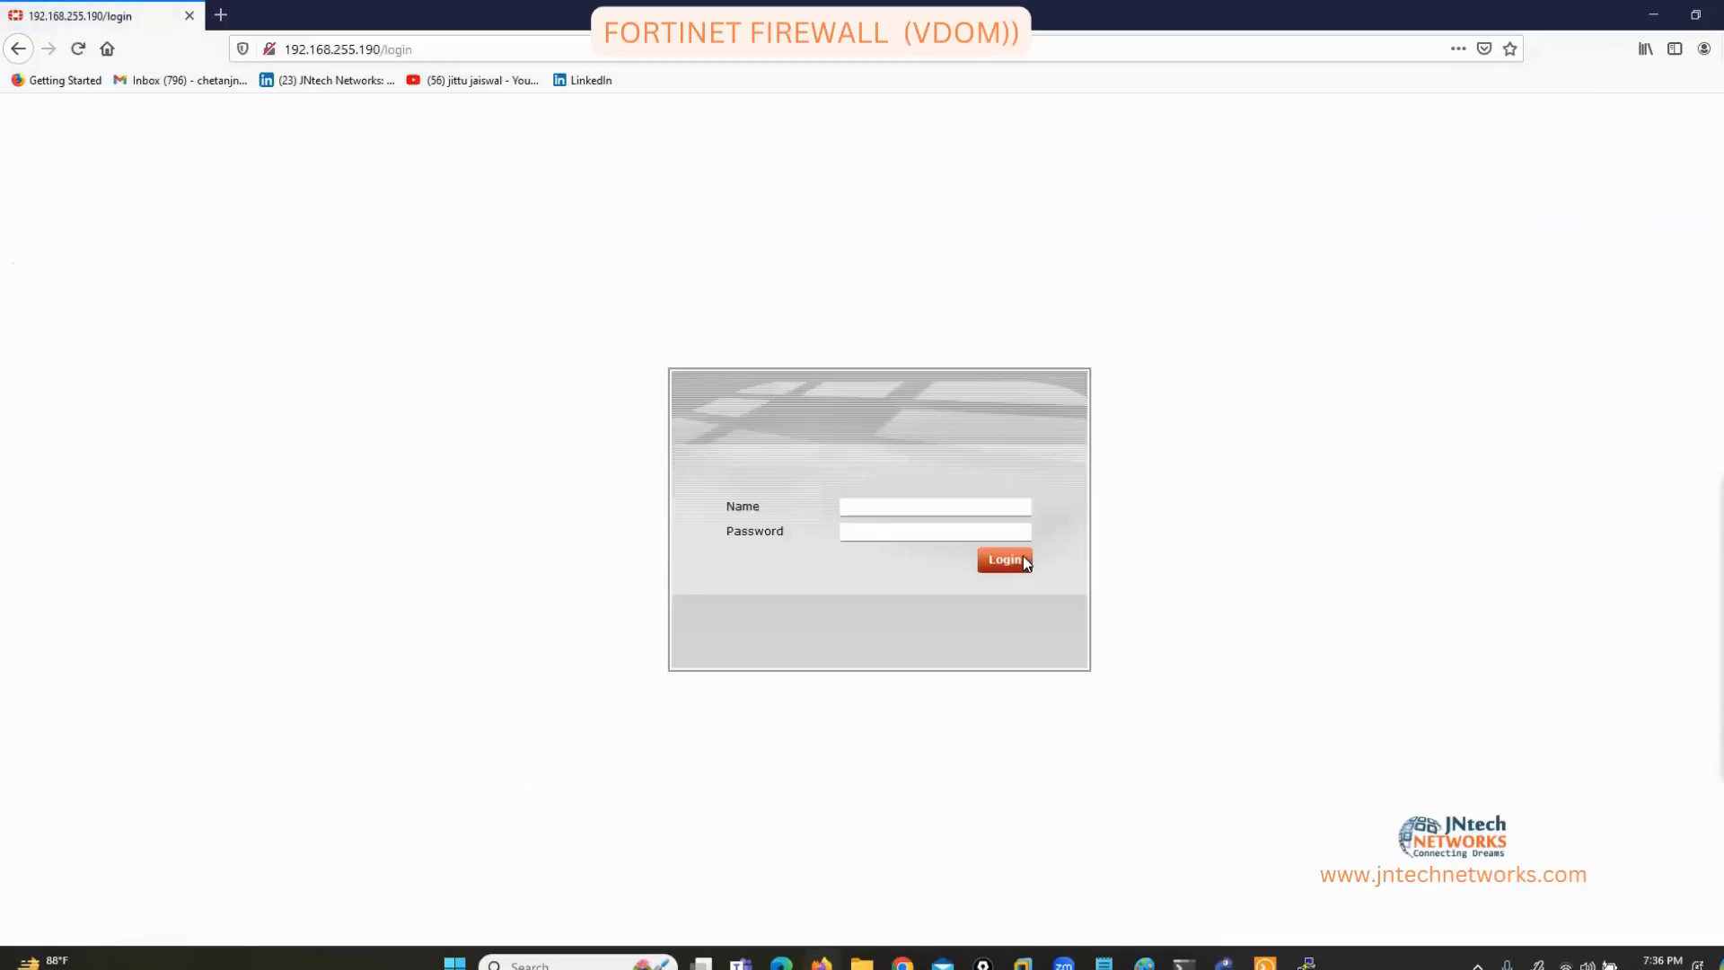
Log back in as admin and dismiss the evaluation licence notice.
type("admin")
left_click(1024, 559)
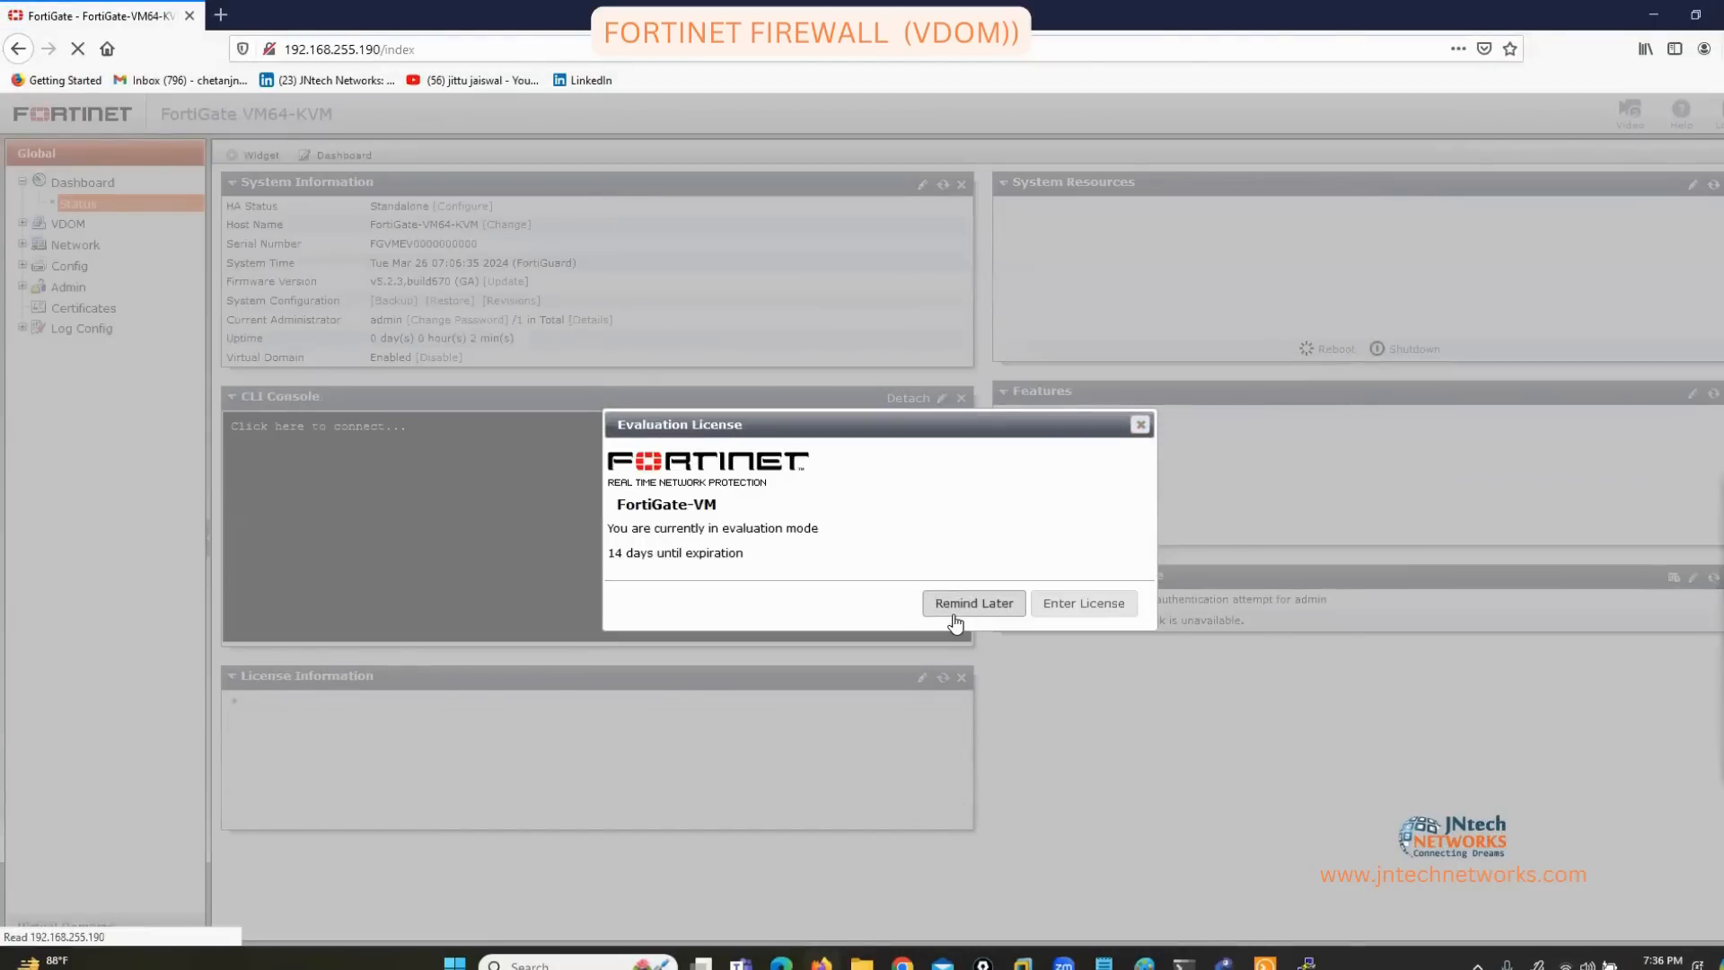
left_click(973, 602)
Switch the side menu to Virtual Domains, collapse root's tree, and annotate the menu headings.
left_click(66, 926)
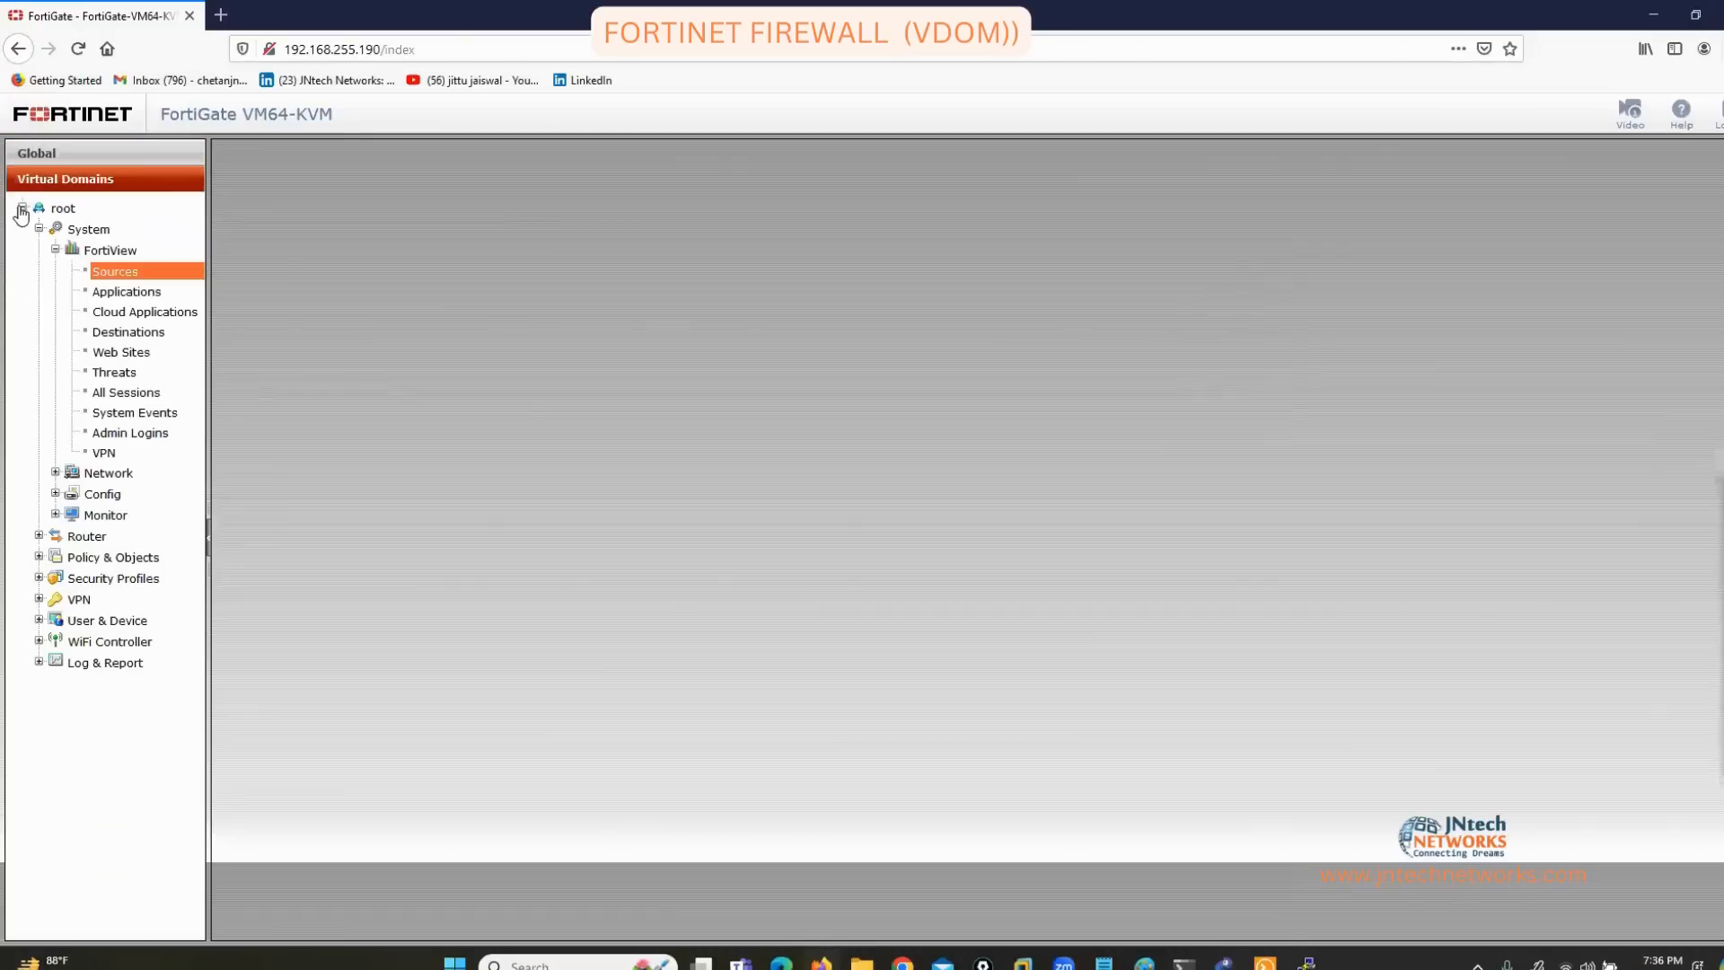
left_click(22, 210)
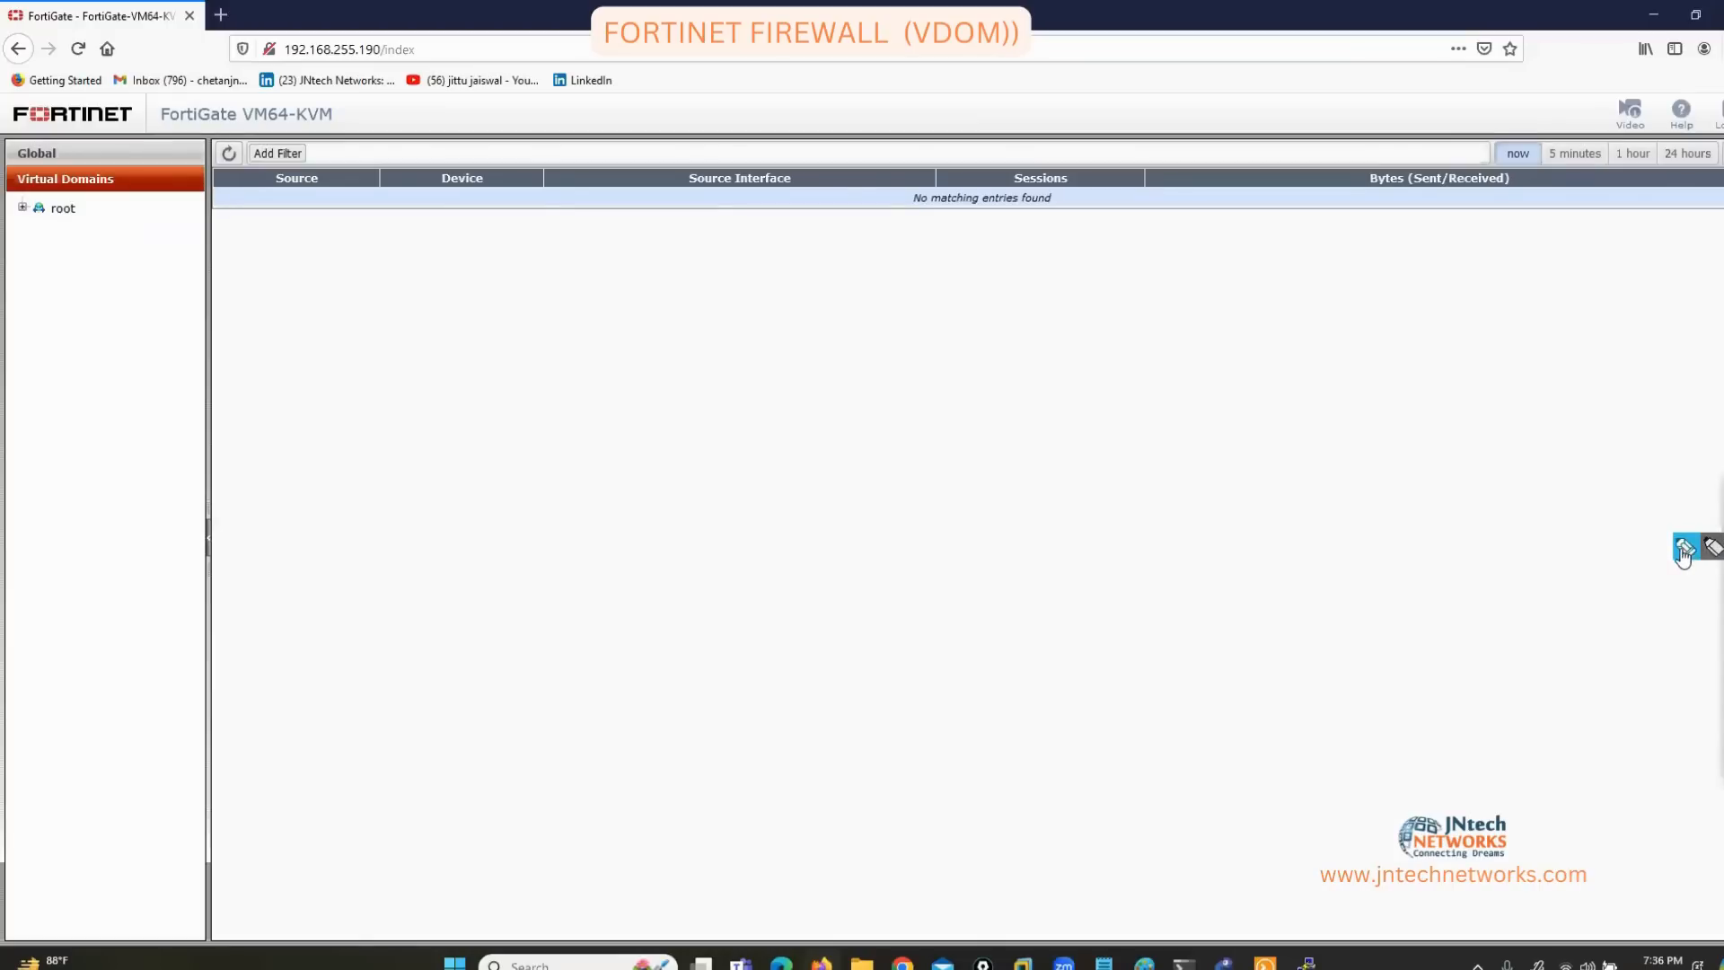
left_click(1684, 549)
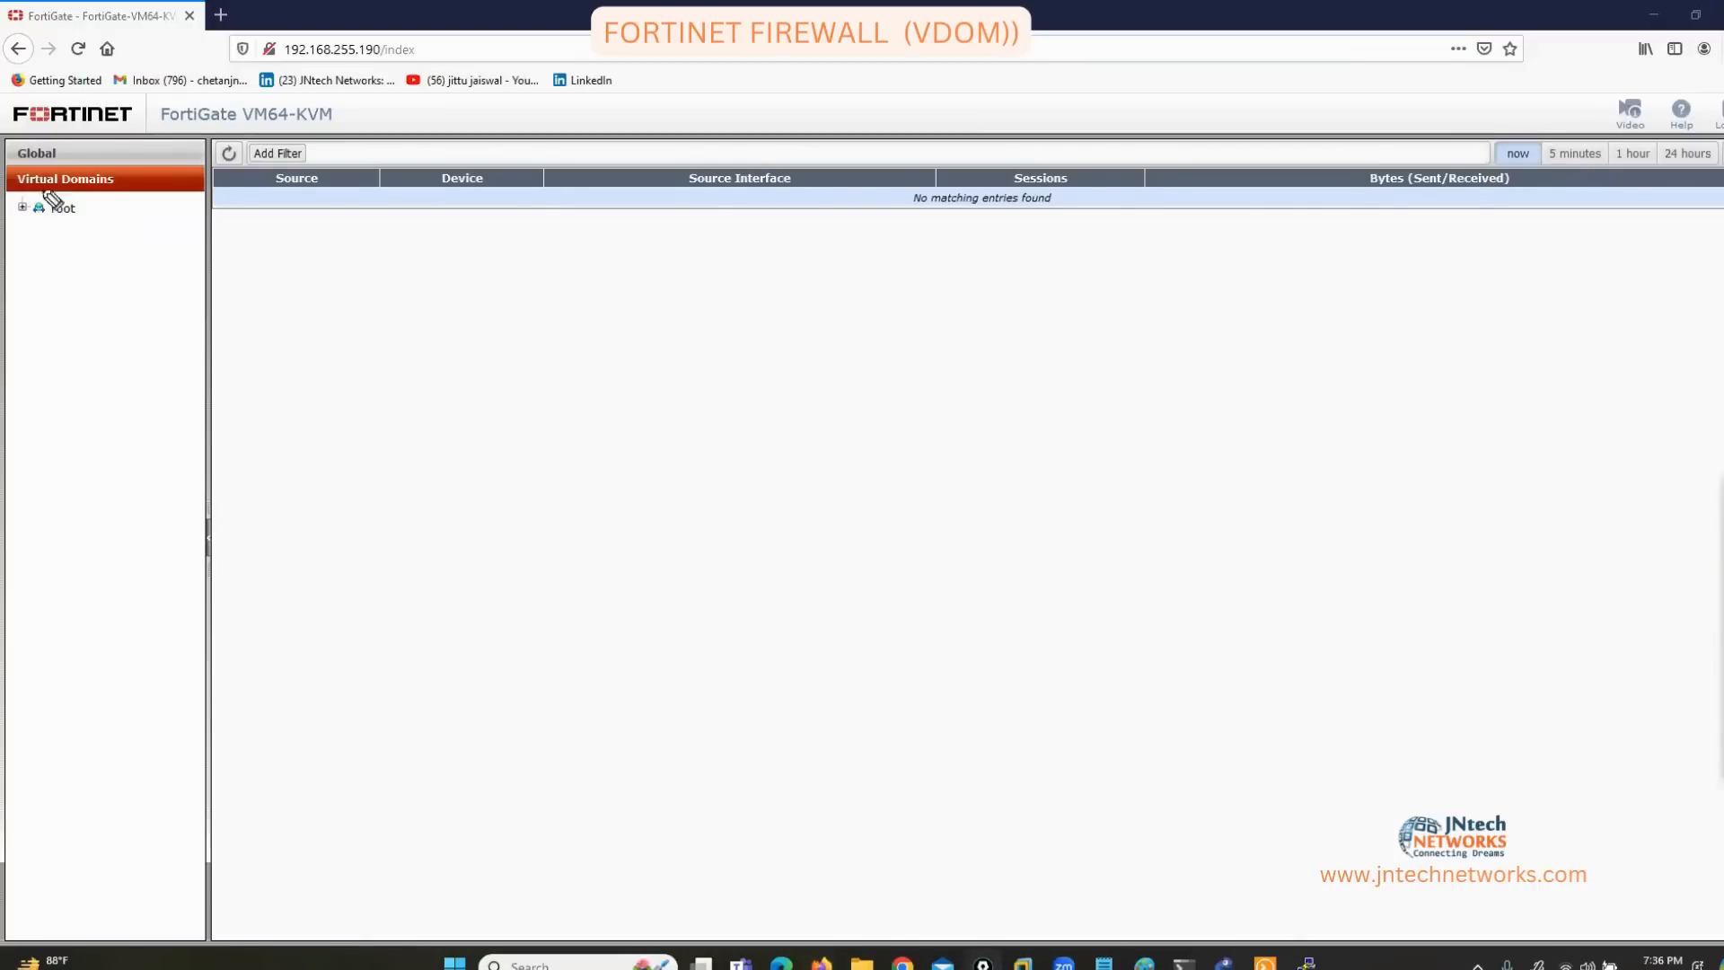
mouse_move(65, 137)
left_mouse_down()
mouse_move(71, 163)
mouse_move(4, 171)
left_mouse_up()
left_click_drag(128, 175, 131, 211)
left_click_drag(16, 189, 28, 224)
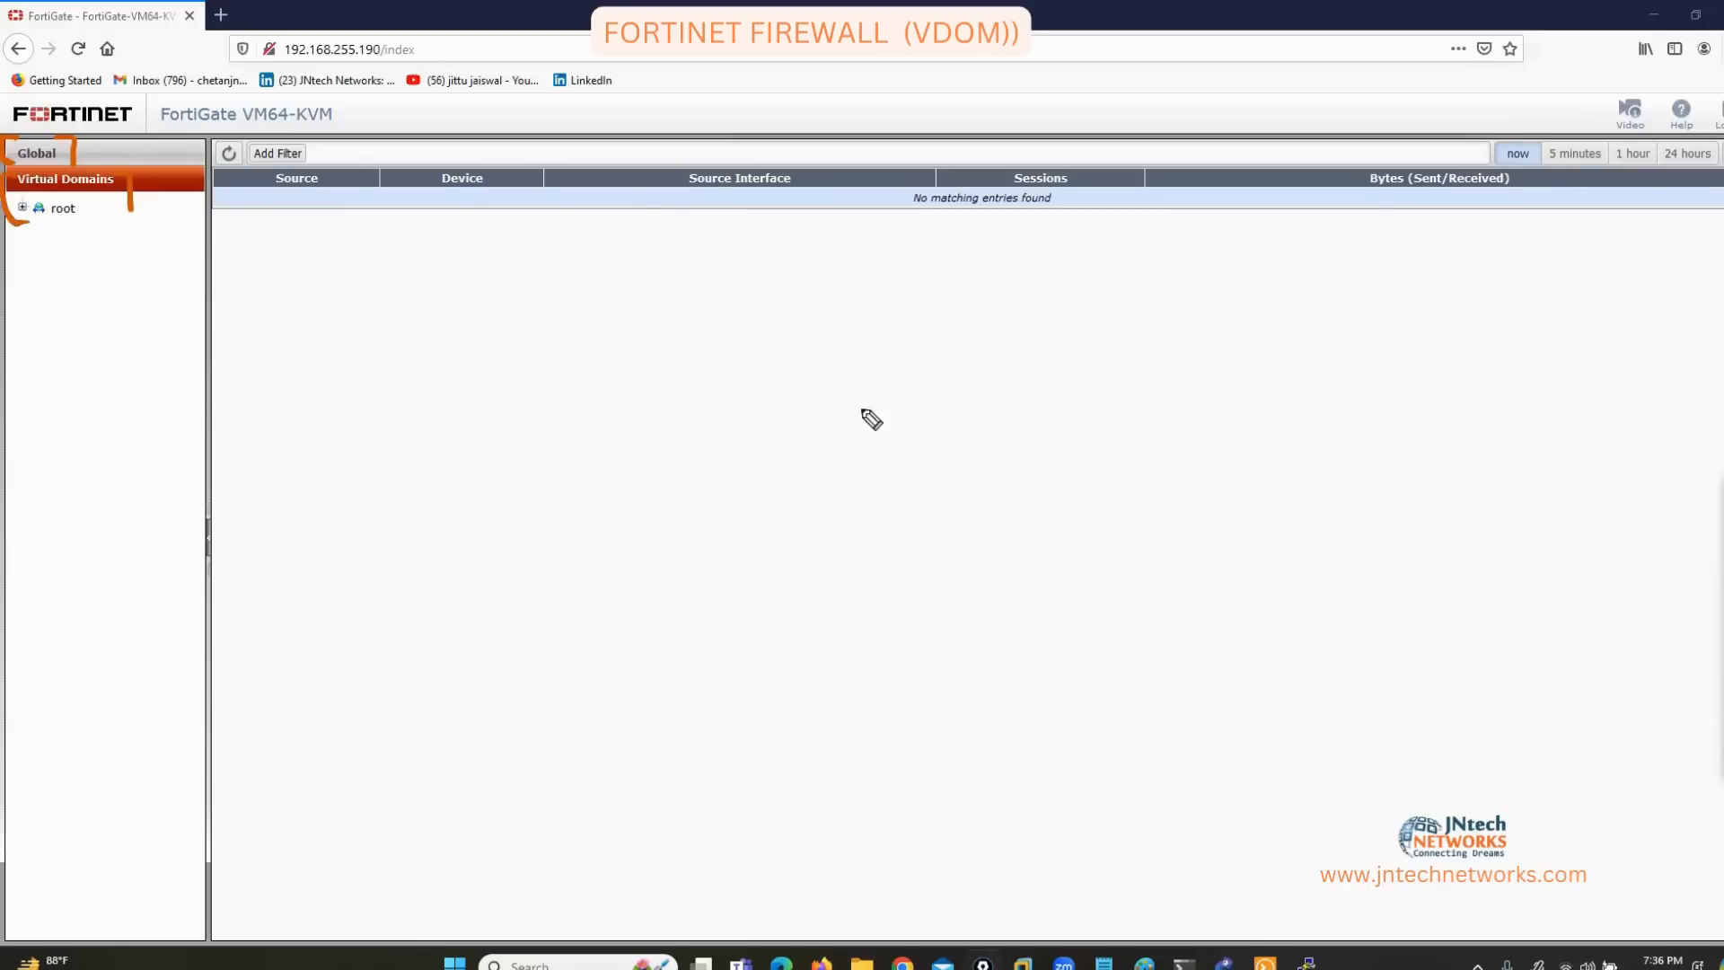
left_click(1722, 734)
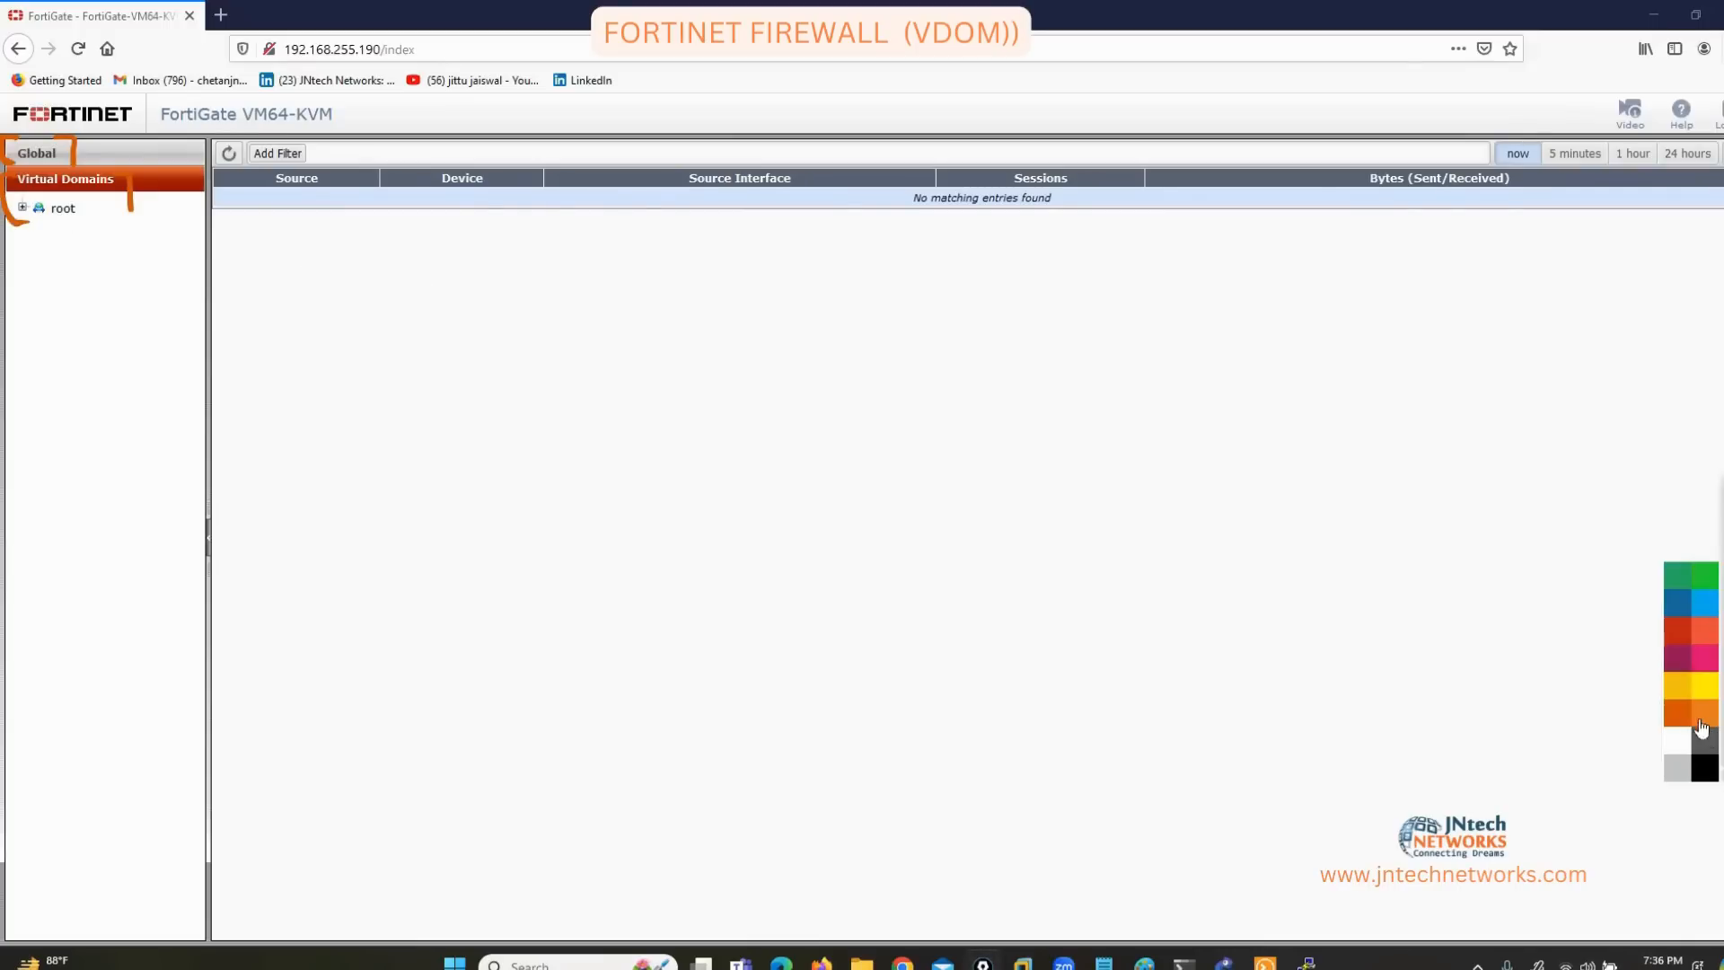
left_click(1669, 694)
left_click(1722, 546)
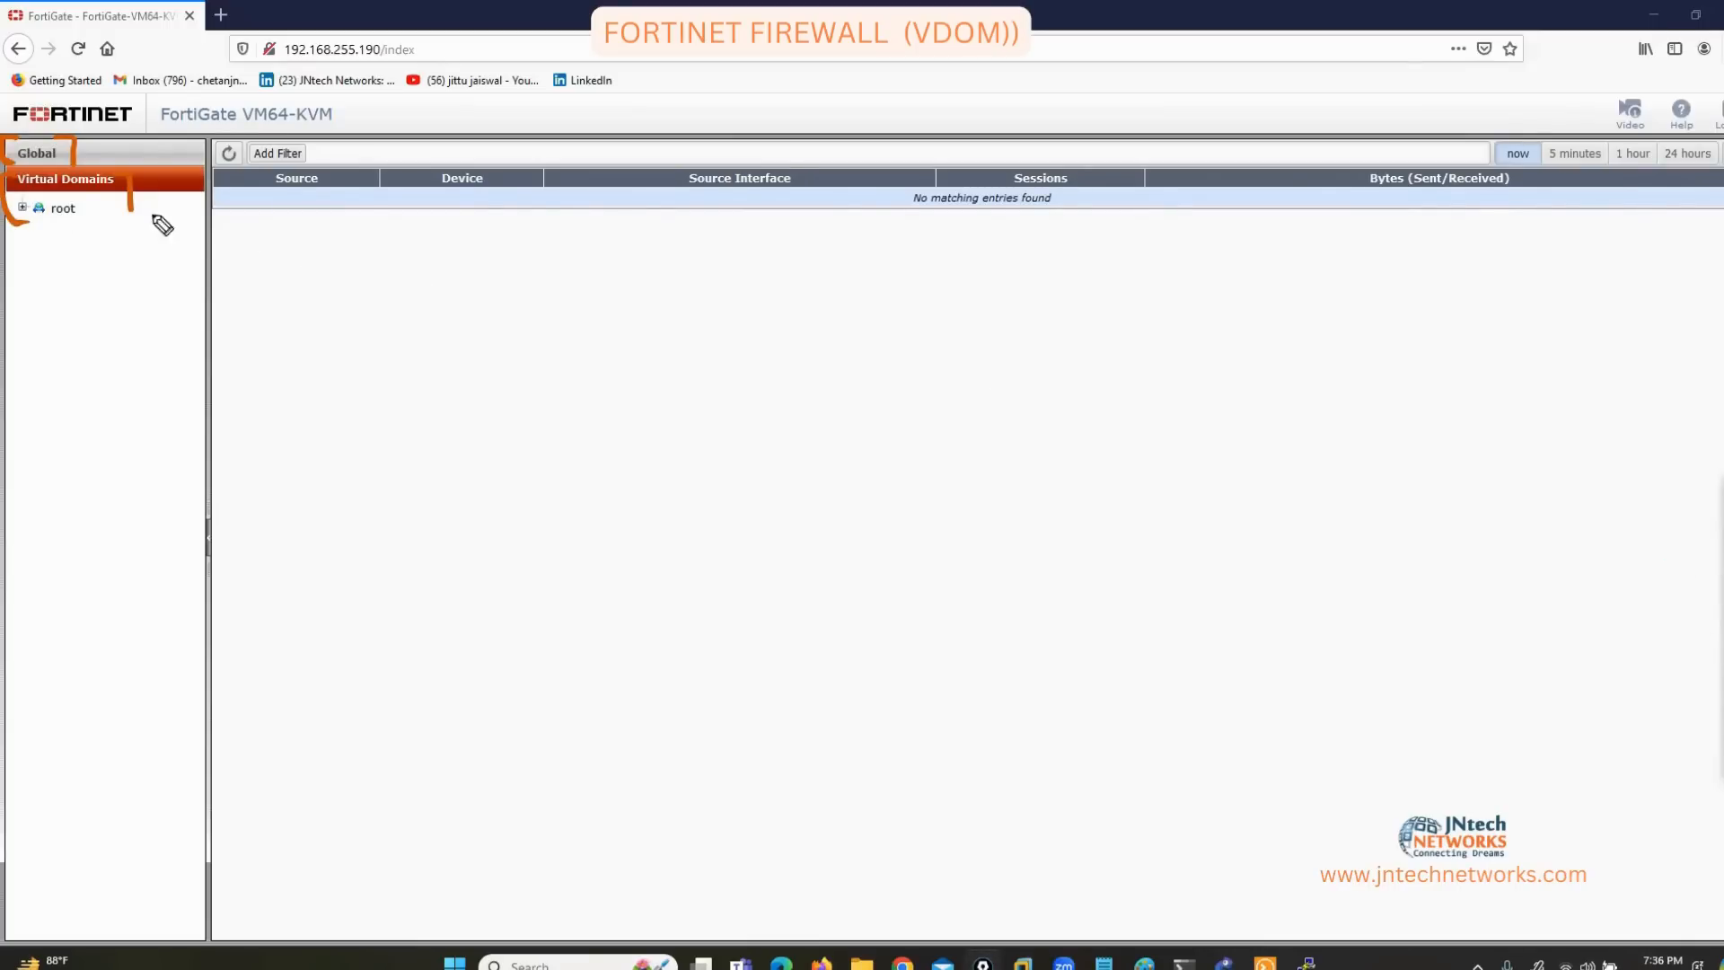
Circle the Global heading, bracket Virtual Domains, clear the notes, and open Global settings.
left_click(1722, 620)
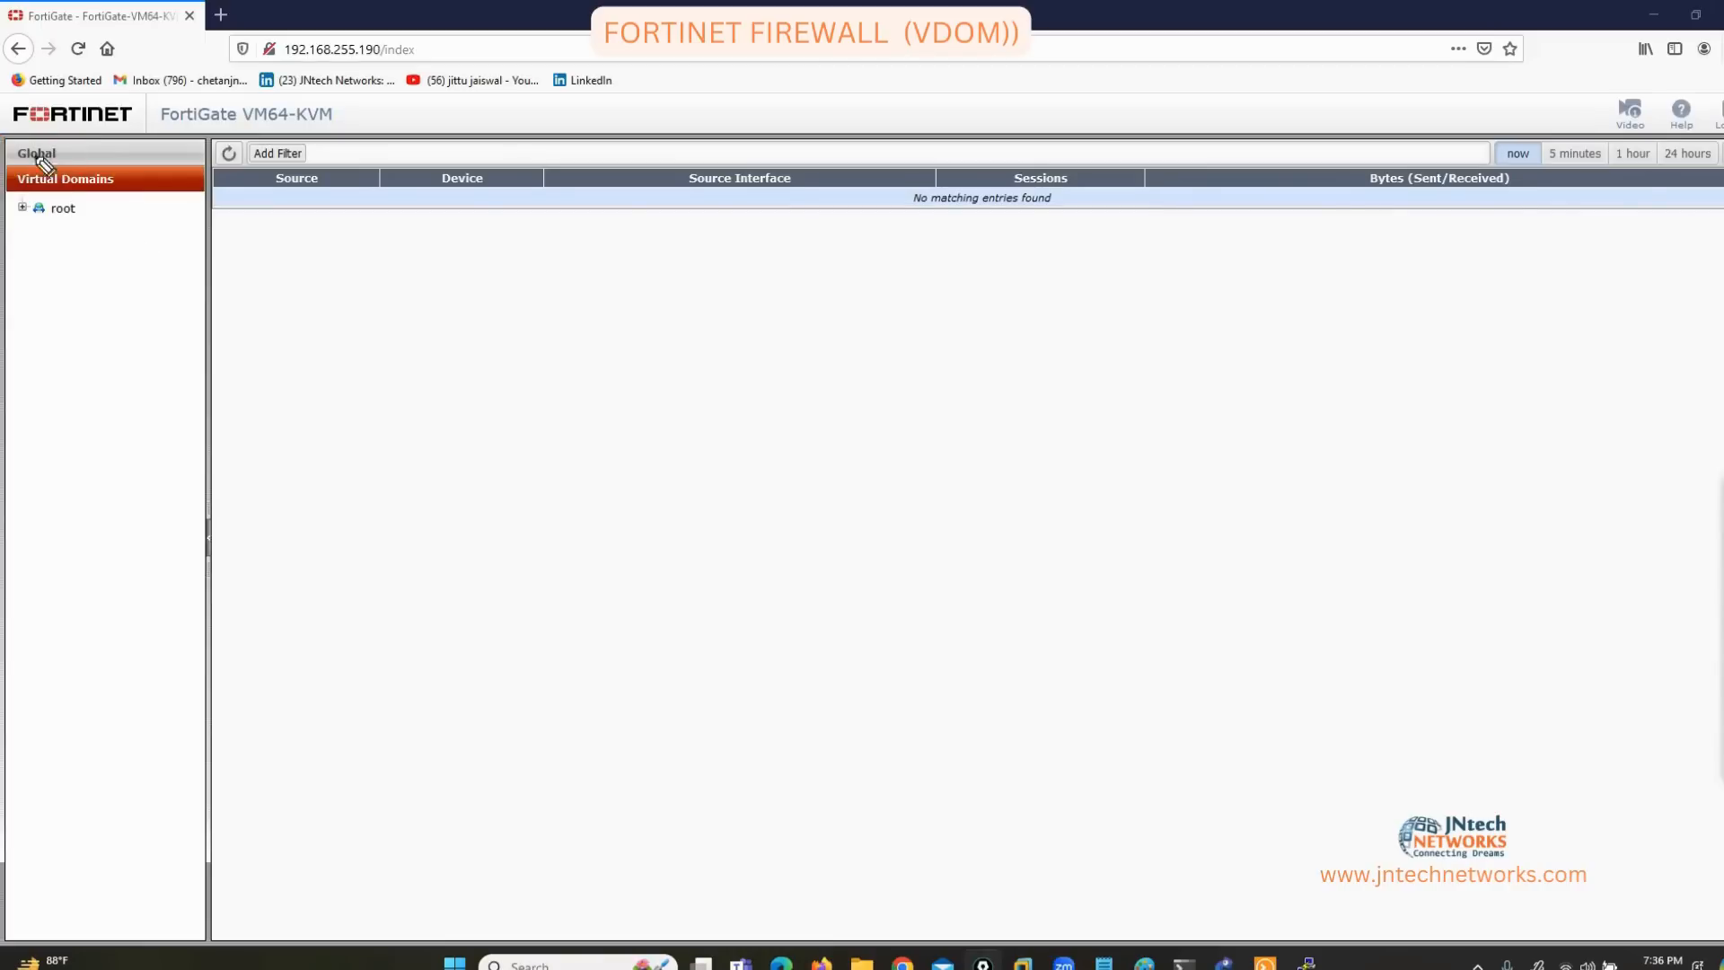
left_click_drag(50, 136, 118, 214)
left_click_drag(2, 199, 9, 213)
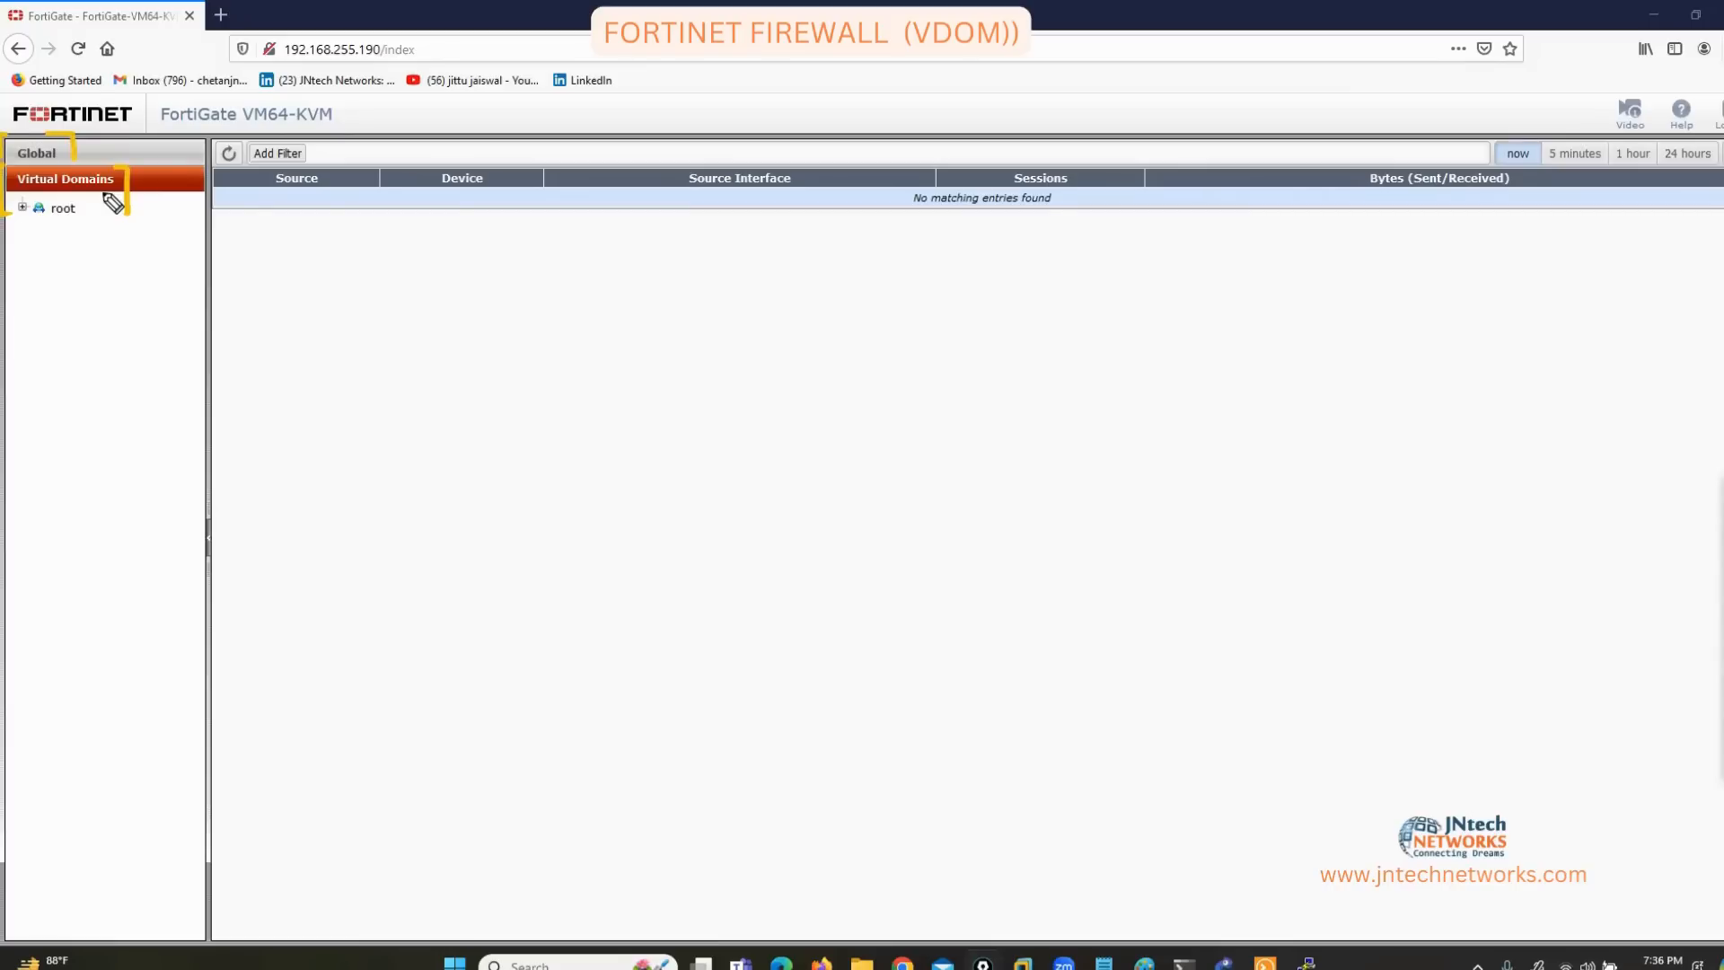
left_click(1722, 620)
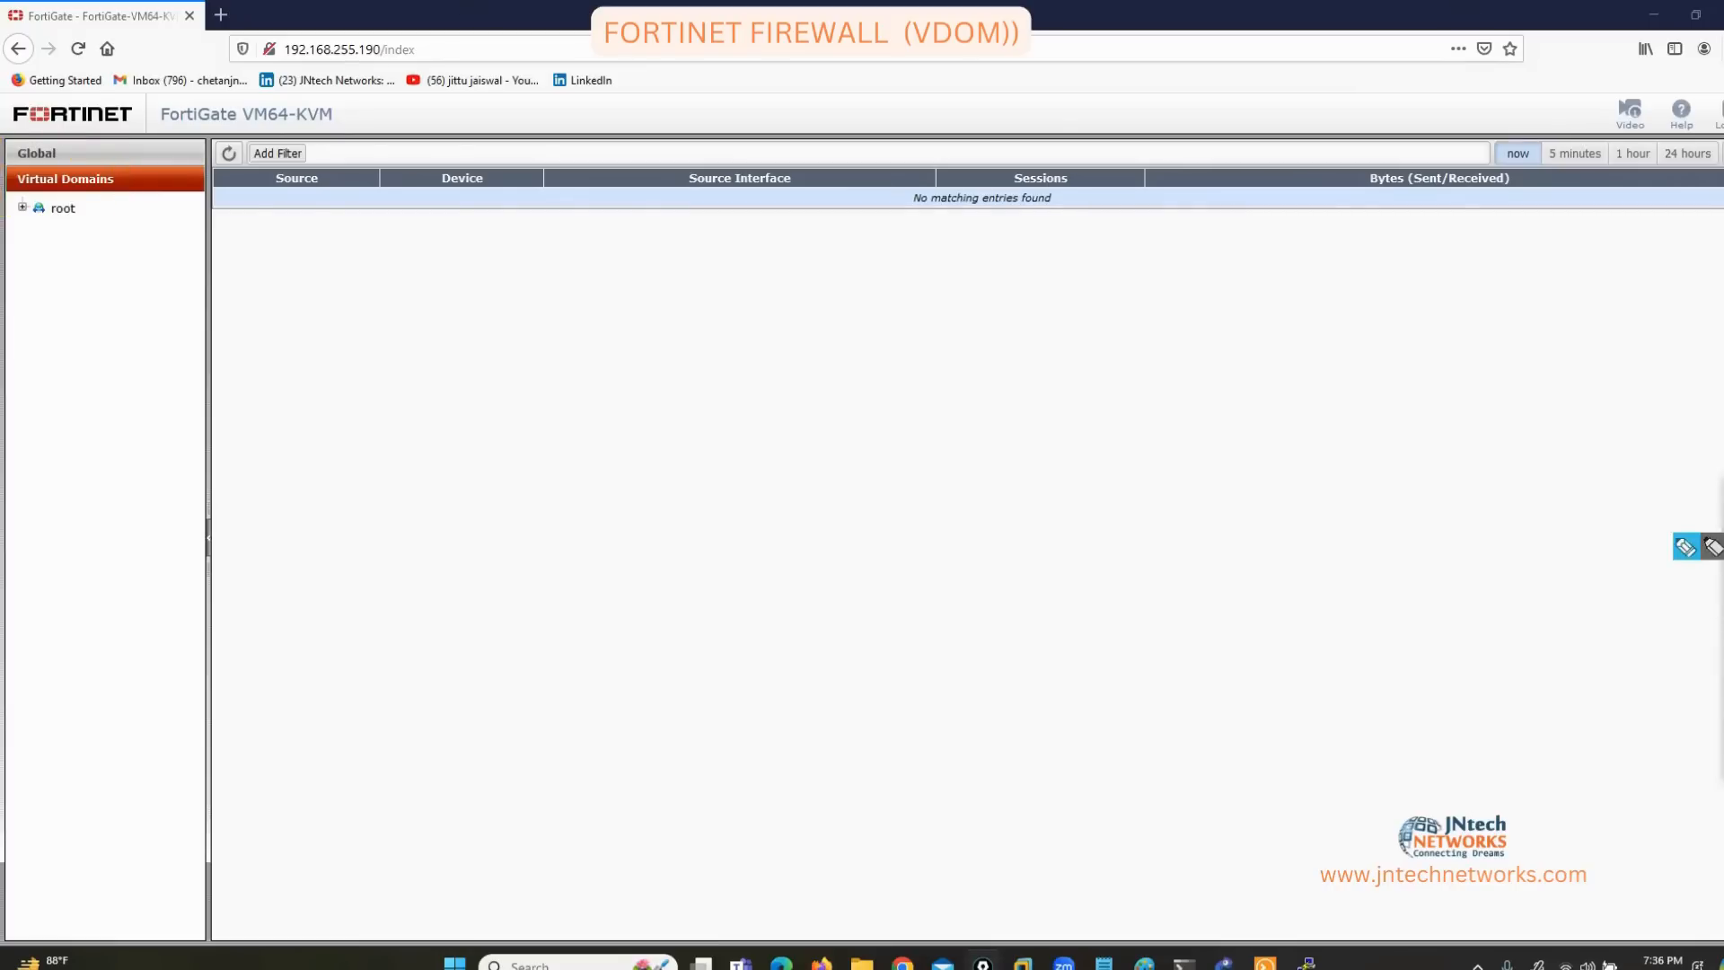
left_click(1717, 545)
left_click(36, 152)
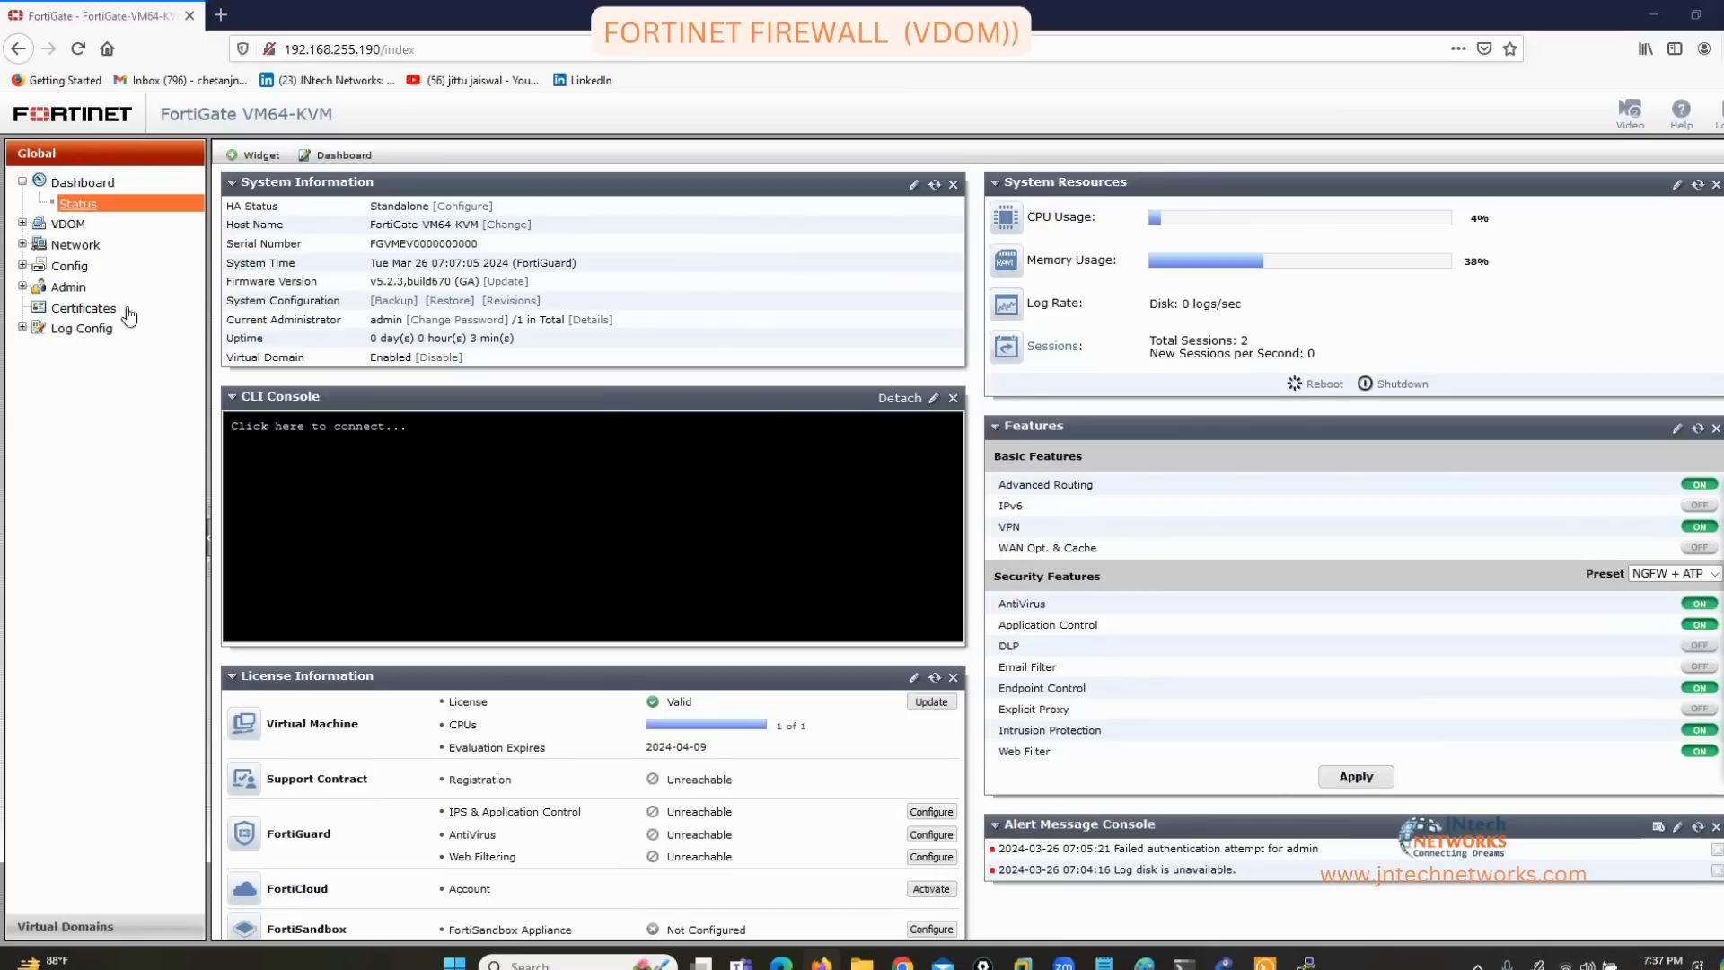
Return to Virtual Domains, mark the collapsed root domain, then go back to Global view.
left_click(87, 925)
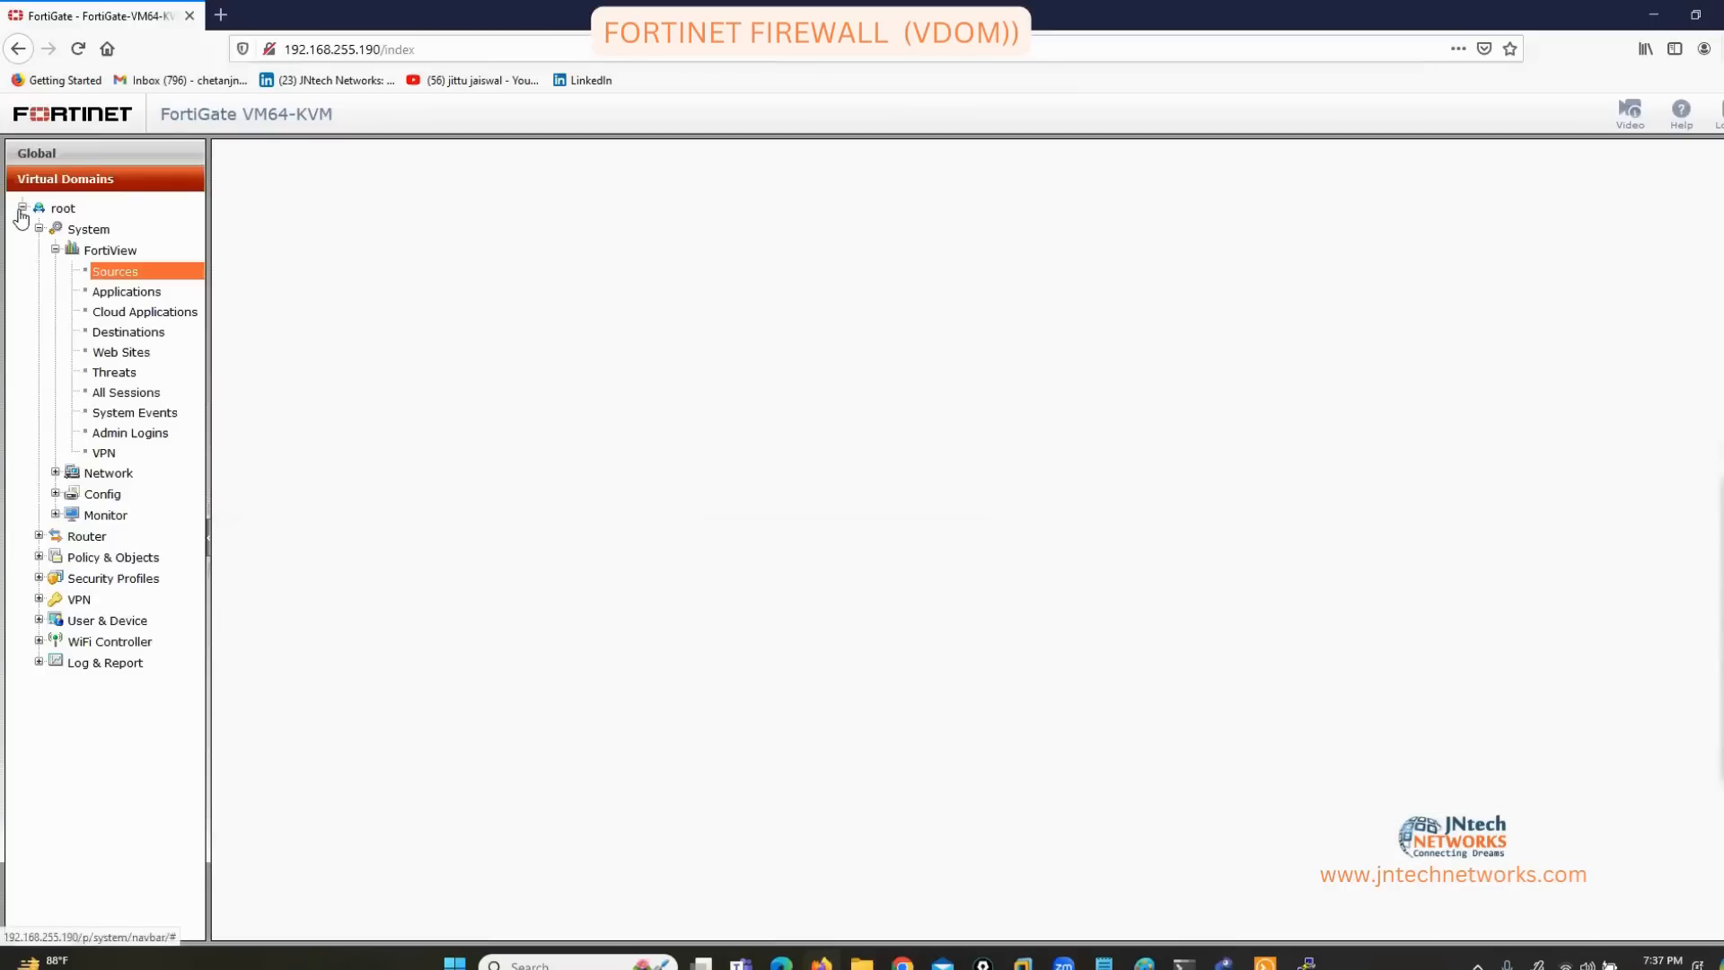
left_click(21, 208)
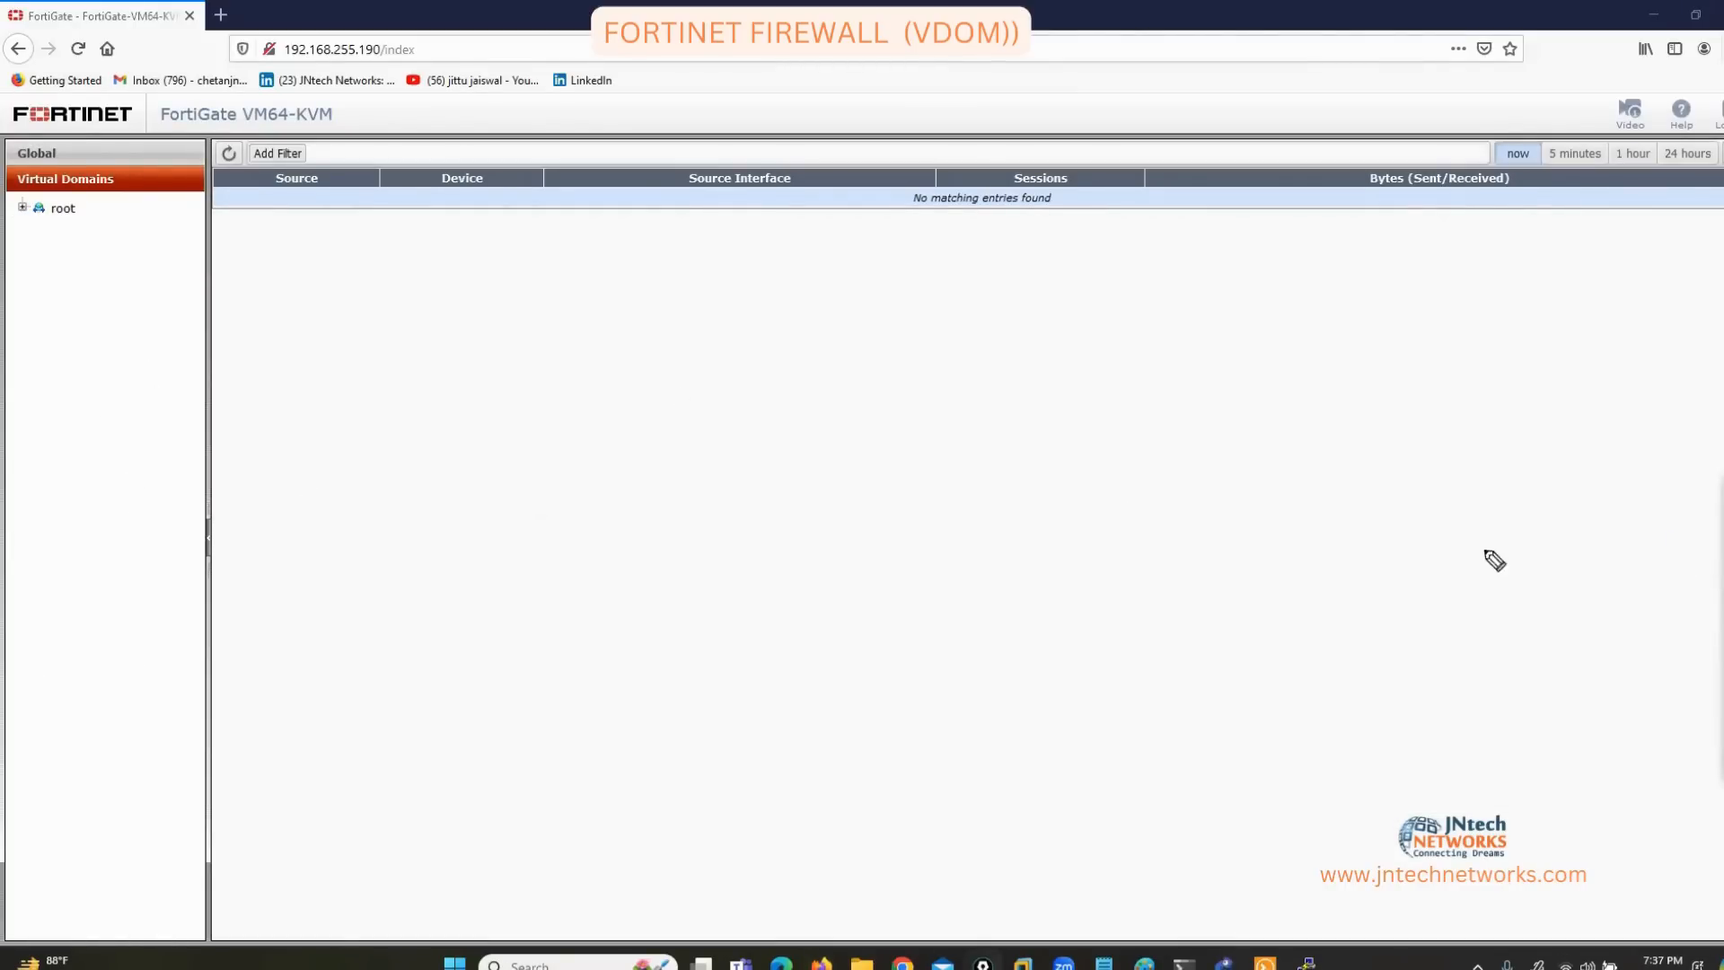
mouse_move(66, 193)
left_mouse_down()
mouse_move(83, 218)
mouse_move(40, 229)
left_mouse_up()
key("Escape")
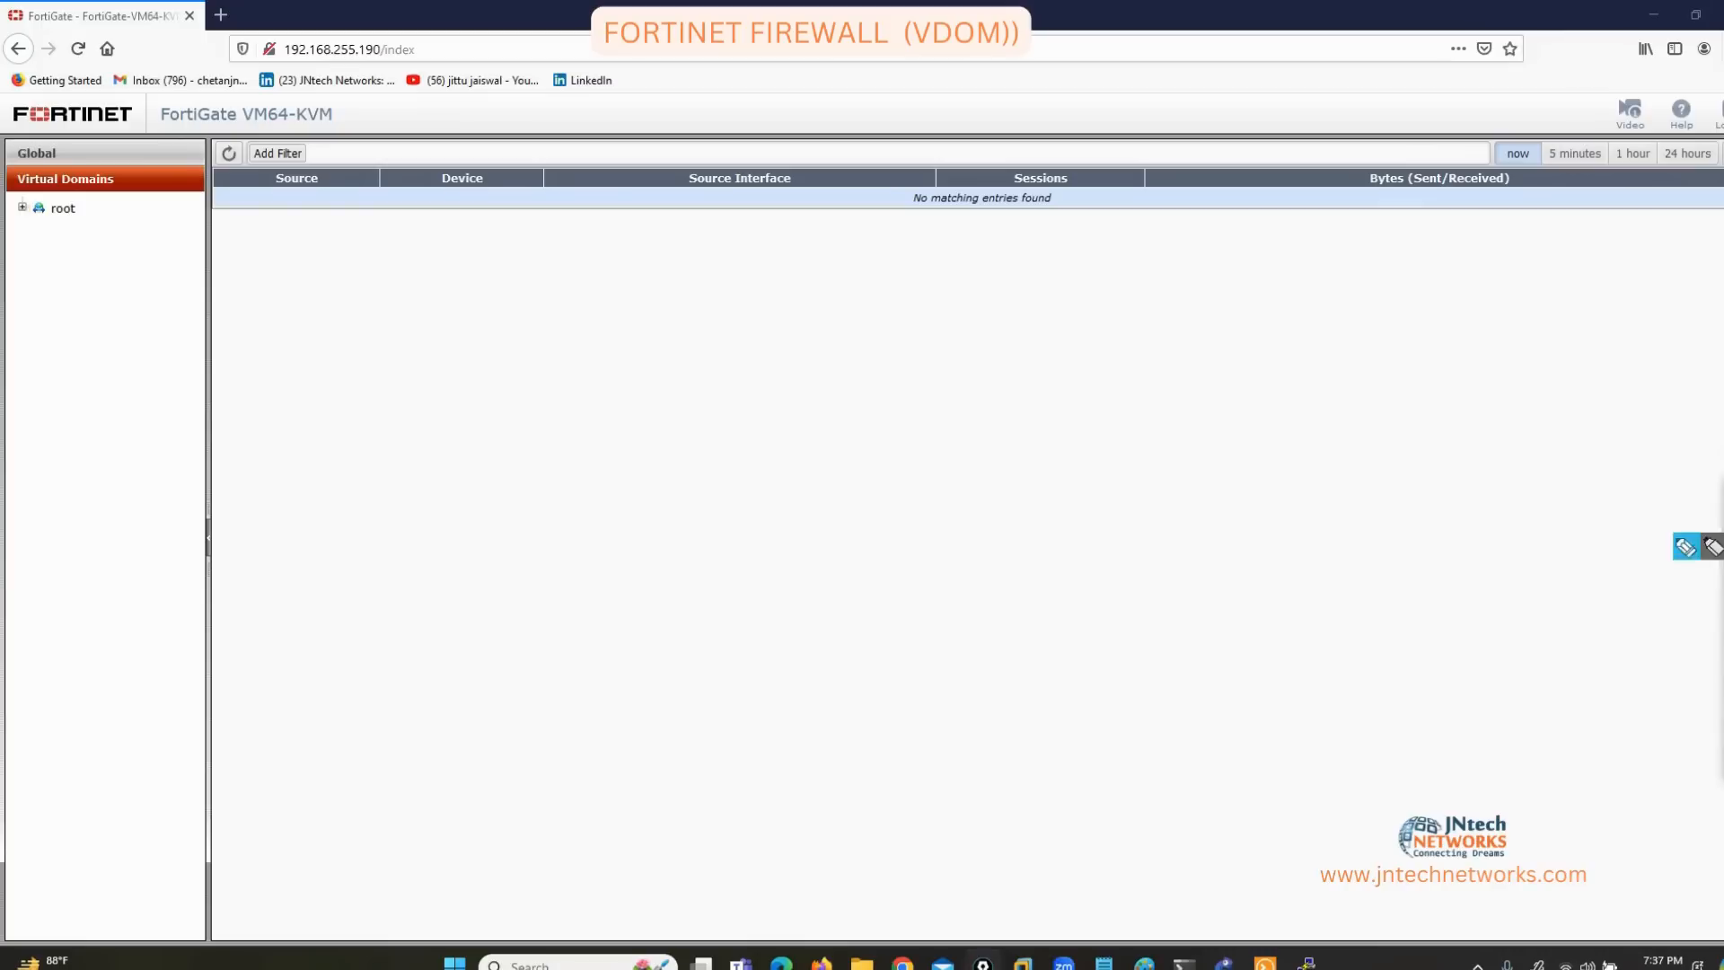
left_click(54, 158)
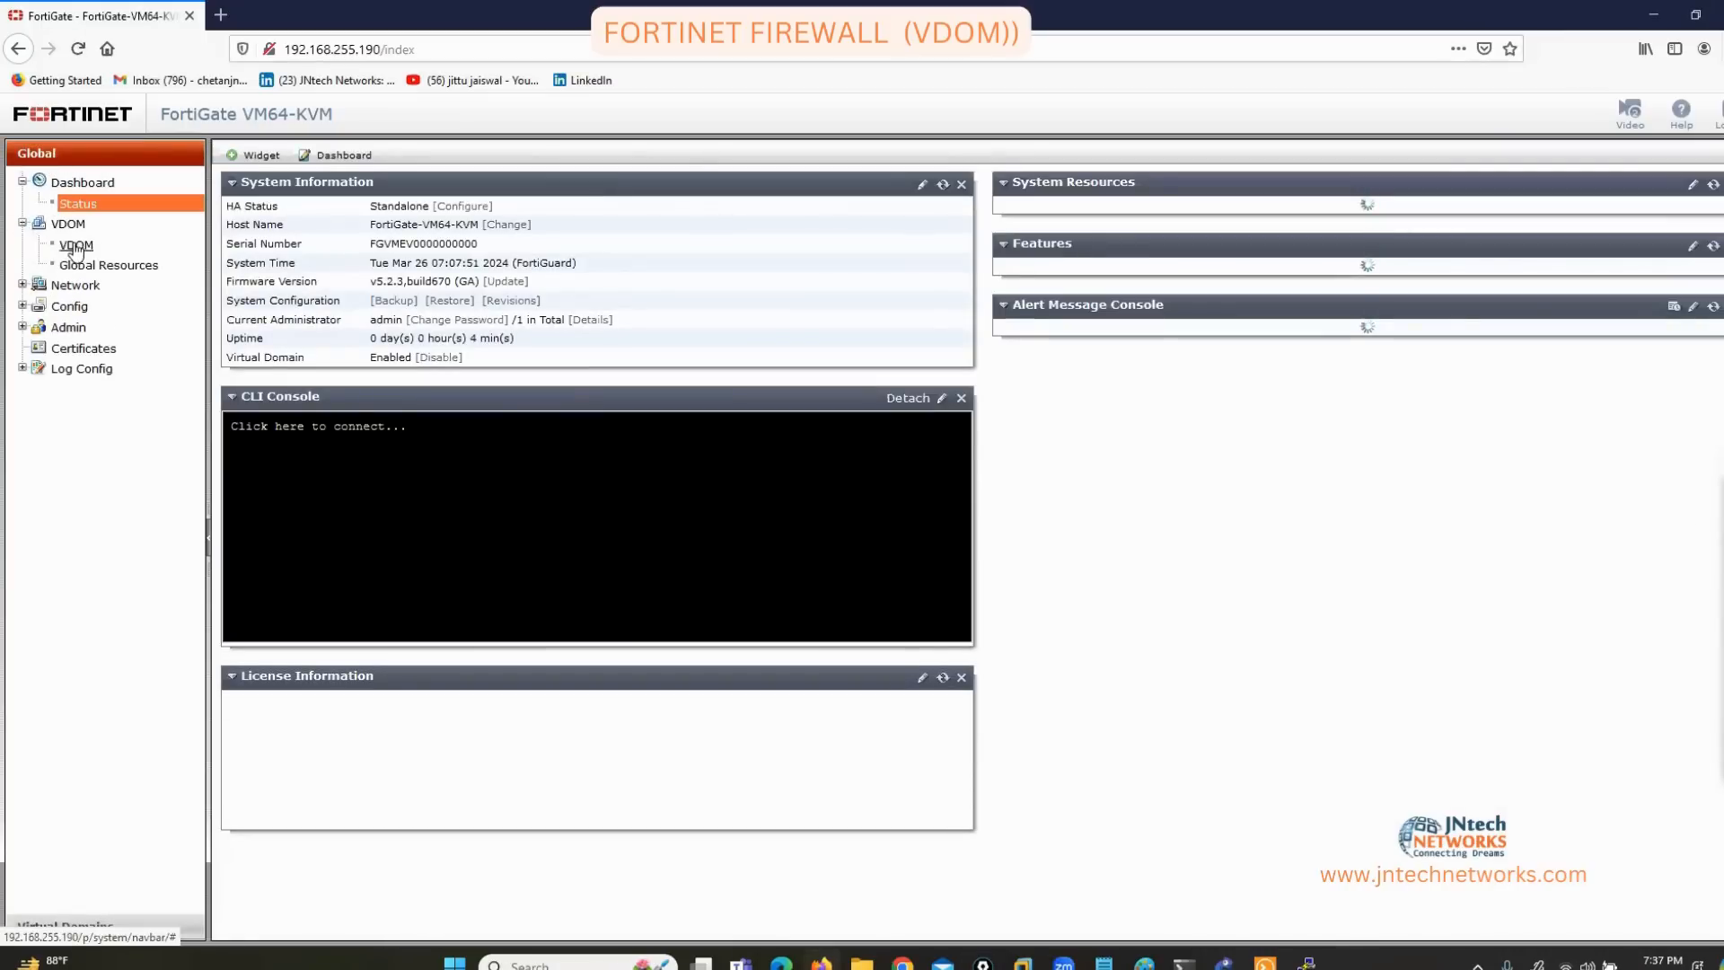
Open the VDOM list and circle the root domain name.
left_click(75, 247)
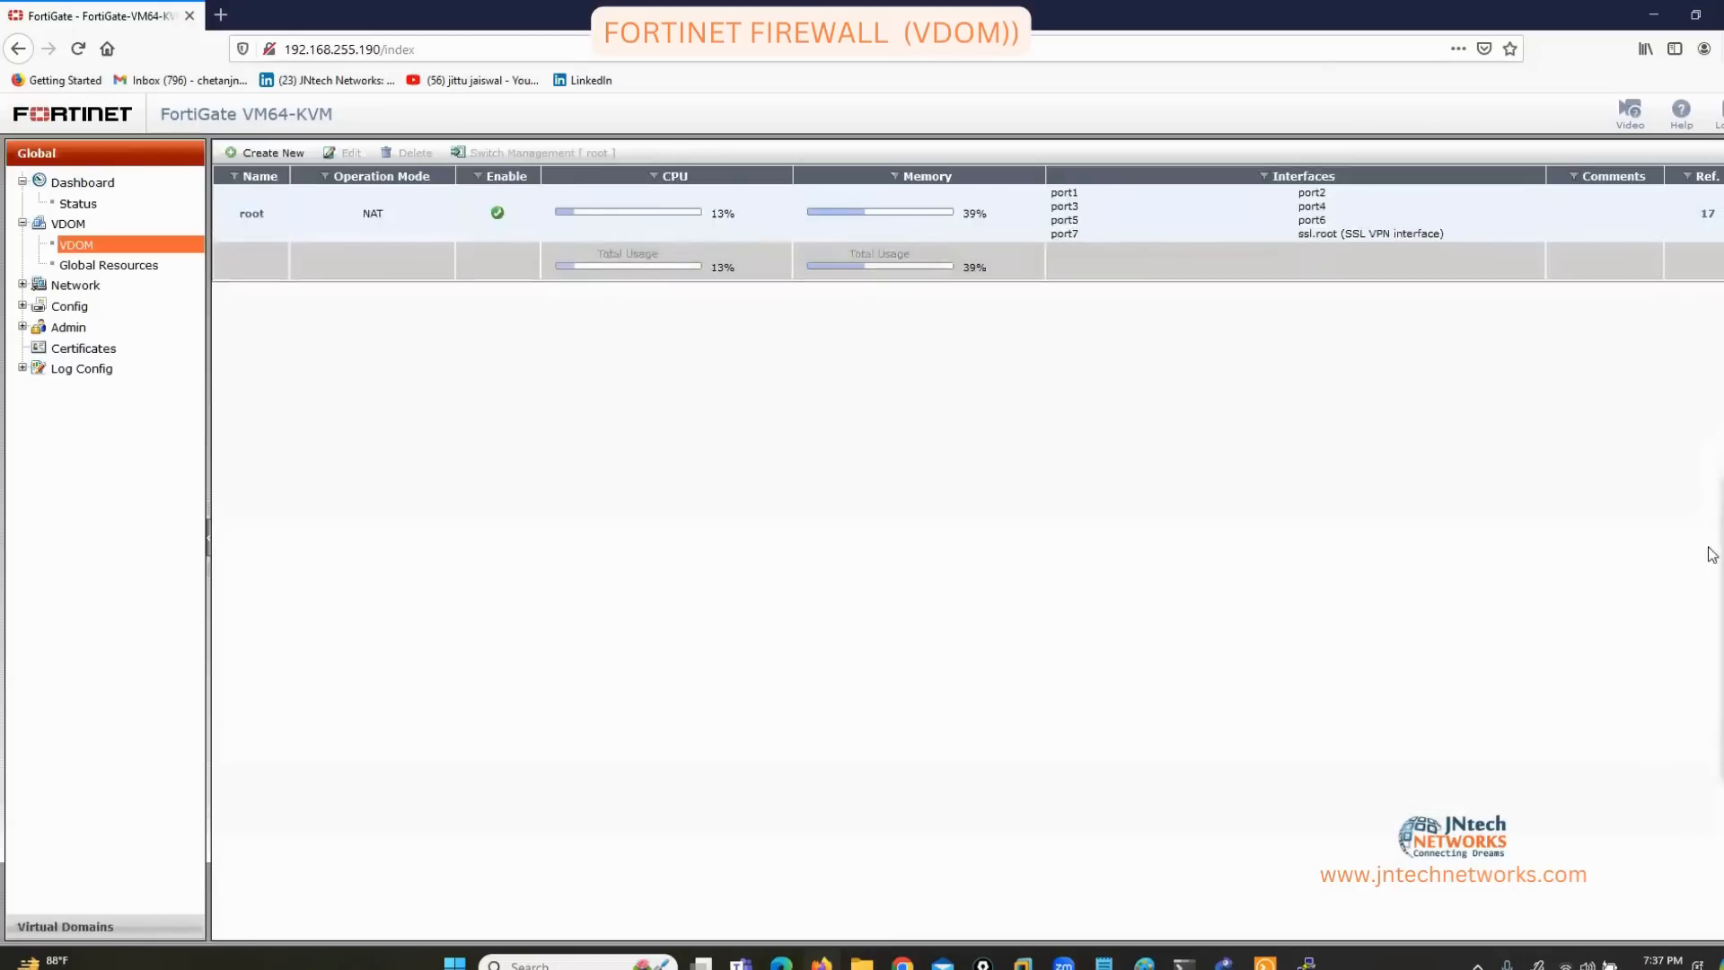
left_click(1703, 549)
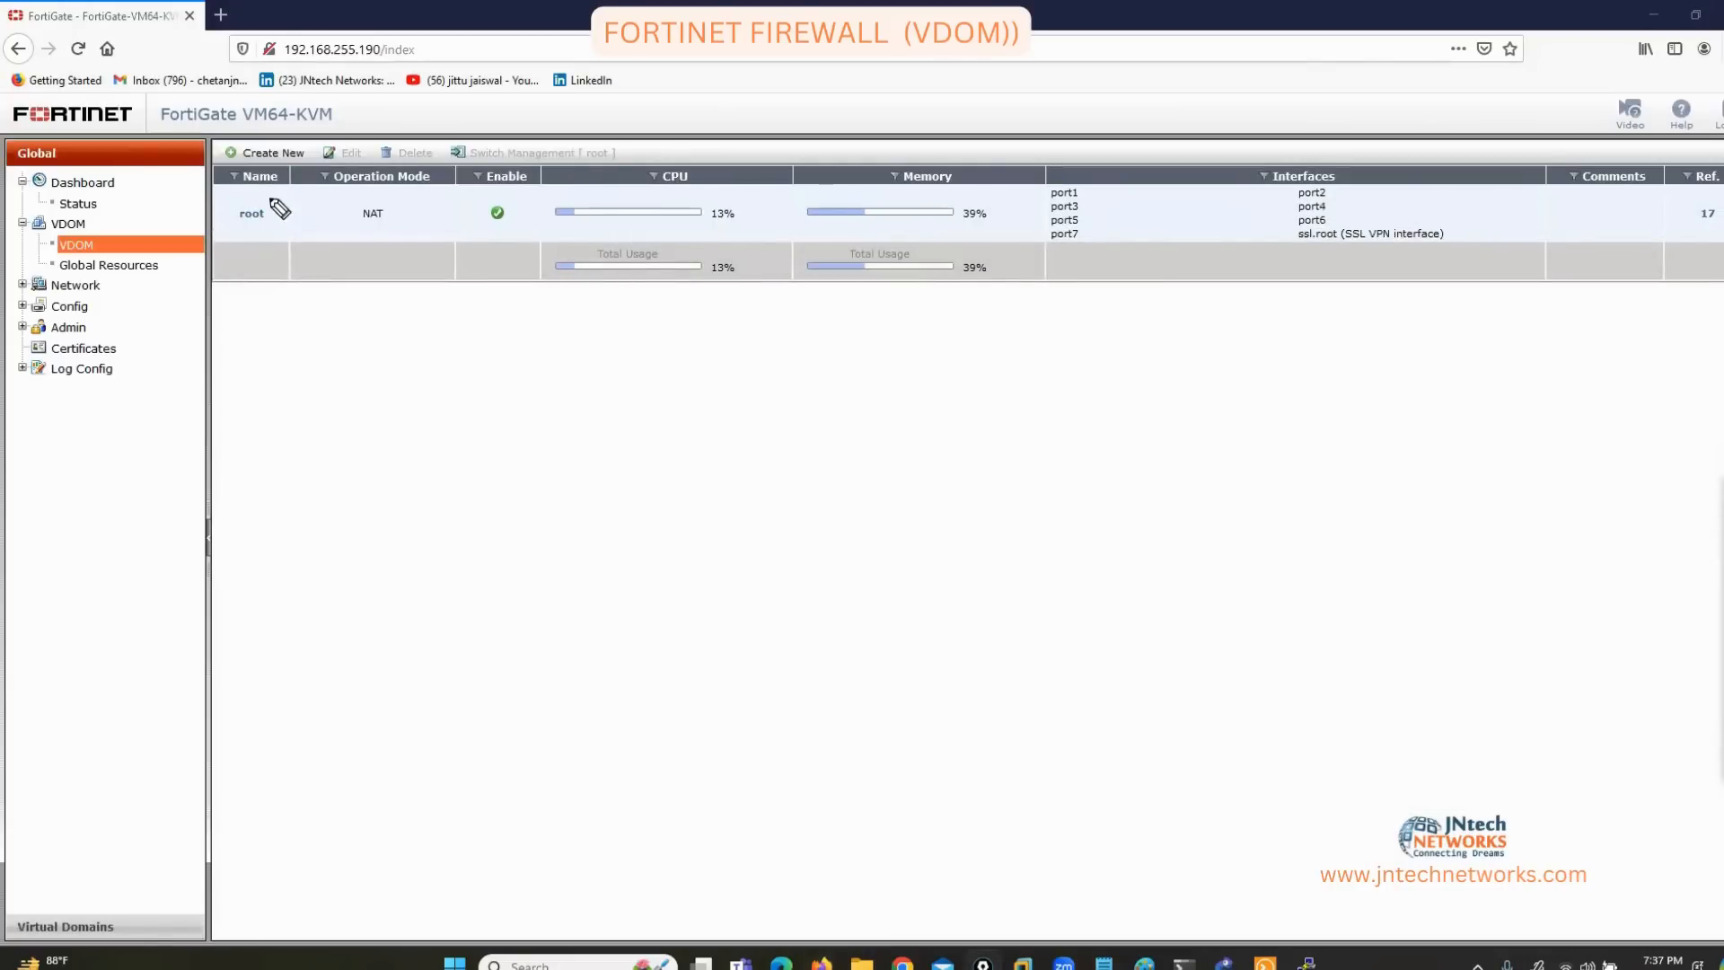
mouse_move(280, 209)
left_mouse_down()
mouse_move(285, 269)
mouse_move(270, 191)
left_mouse_up()
Outline root's interfaces in dark magenta, clear the notes, and switch to root's Virtual Domains view.
mouse_move(1677, 710)
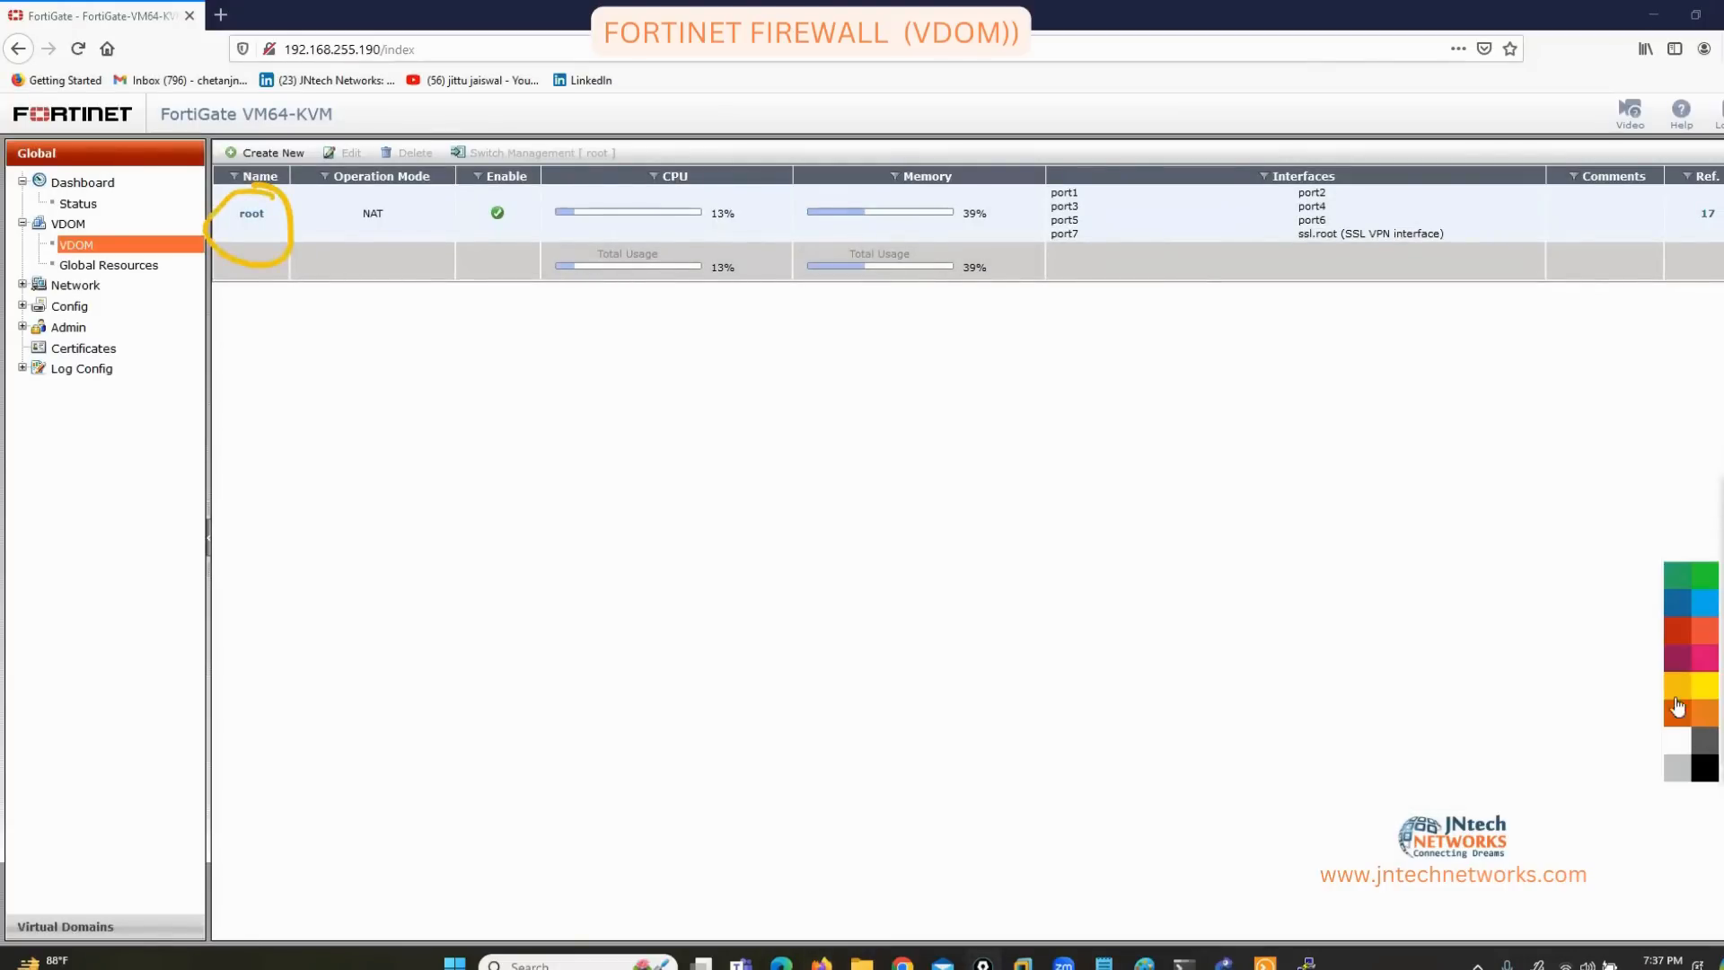
left_click(1678, 660)
mouse_move(1342, 151)
left_mouse_down()
mouse_move(1315, 237)
mouse_move(1066, 274)
mouse_move(1042, 148)
mouse_move(1374, 157)
mouse_move(1394, 180)
left_mouse_up()
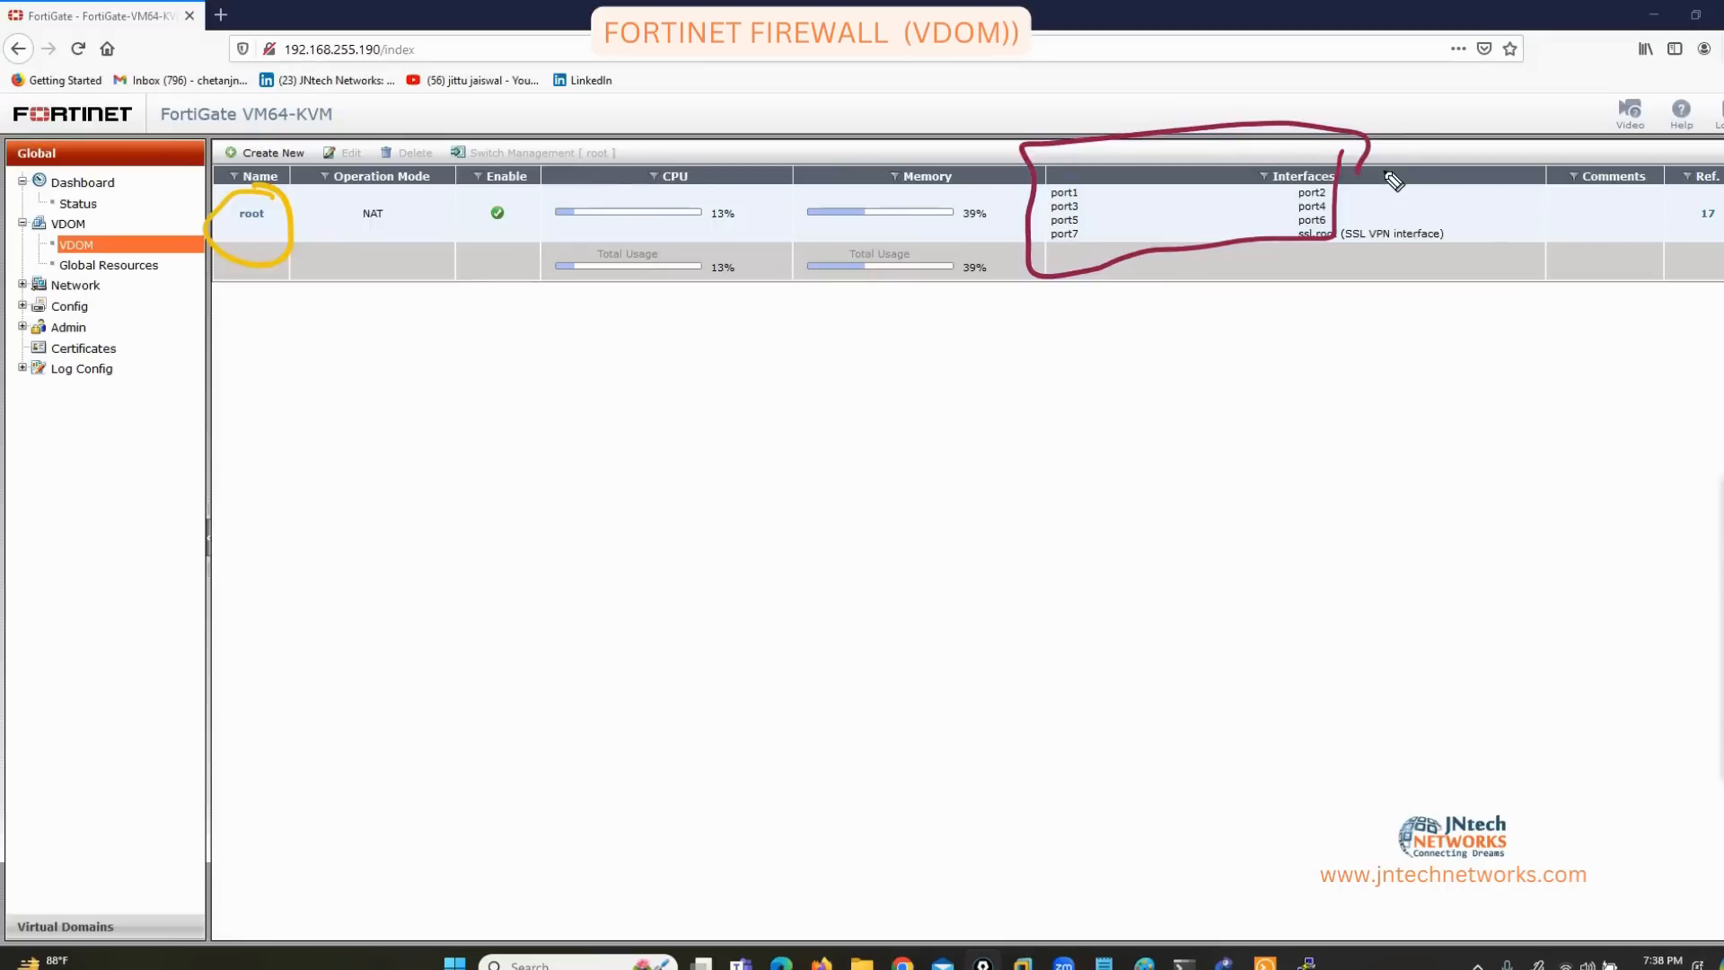
key("Escape")
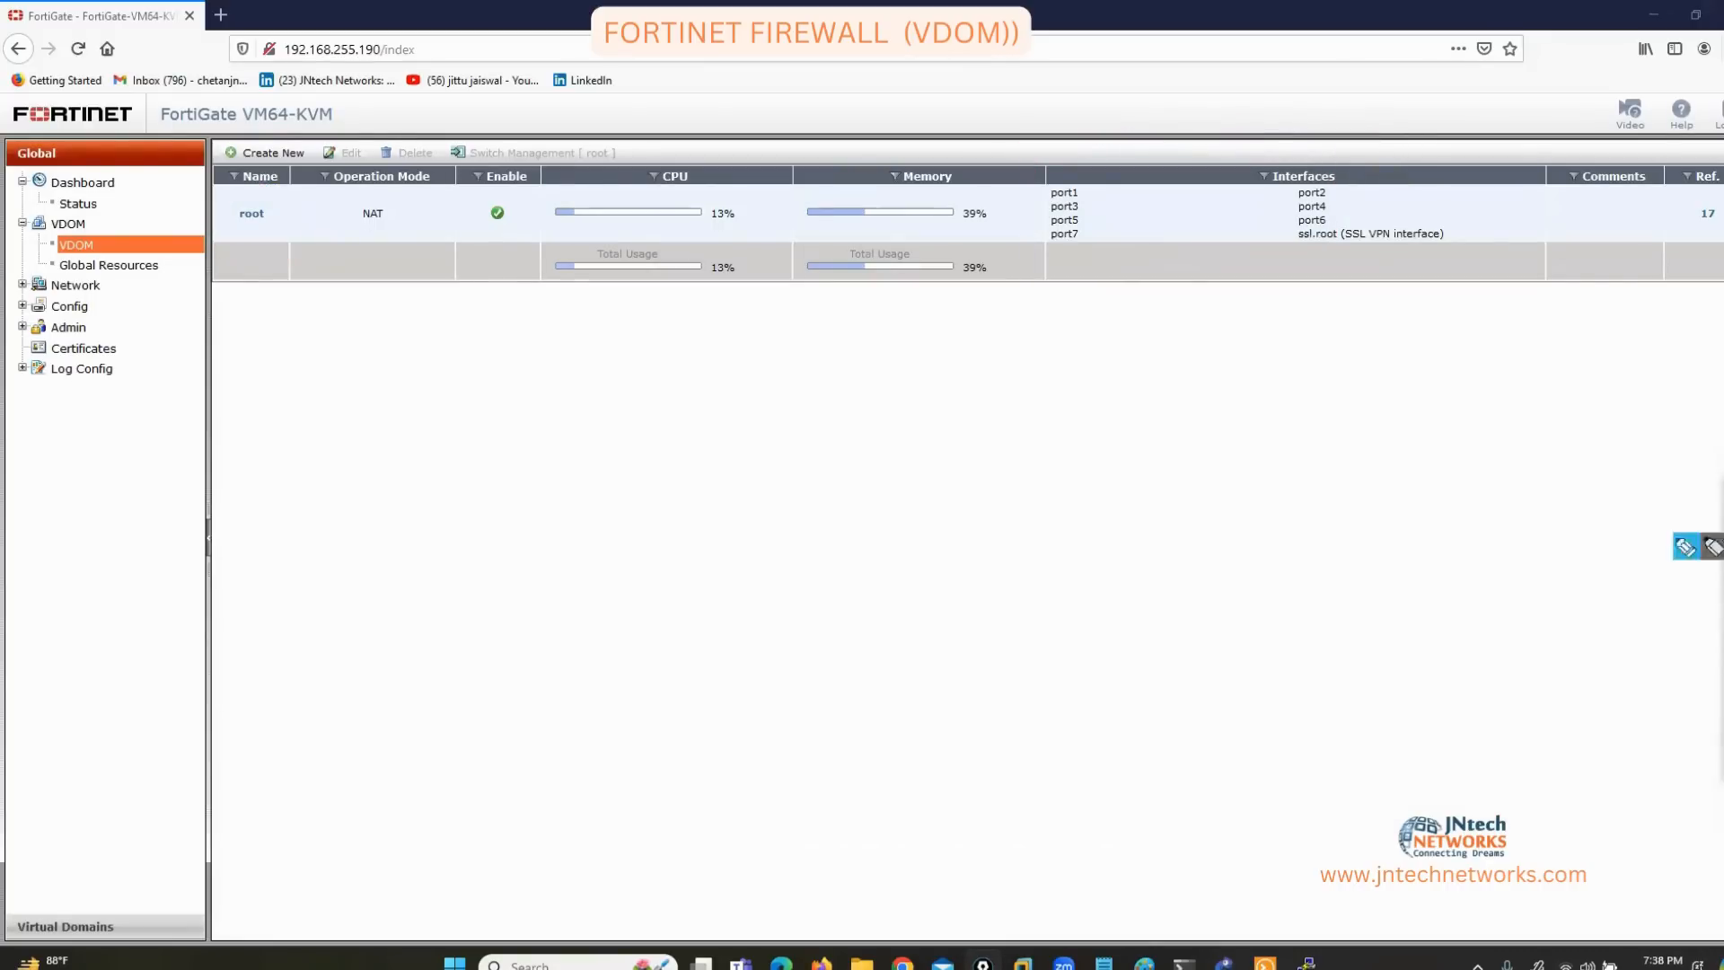
left_click(68, 929)
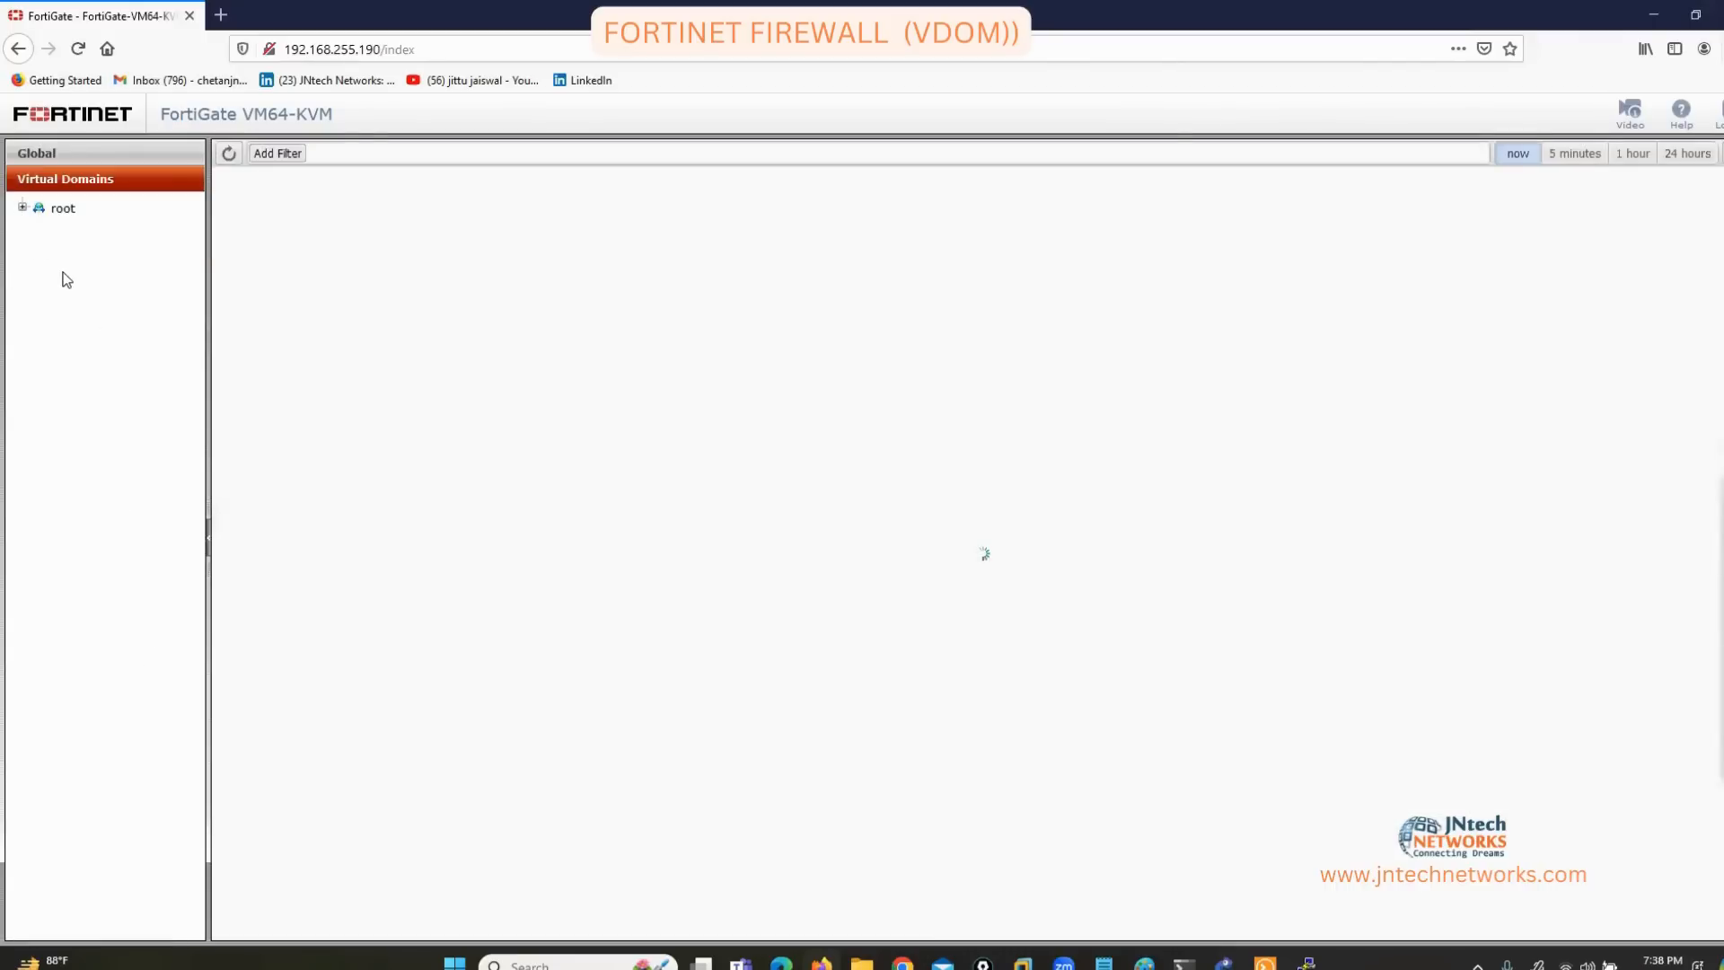
Sketch the planned mkT and HR domains under root, then erase the sketch.
left_click(1698, 557)
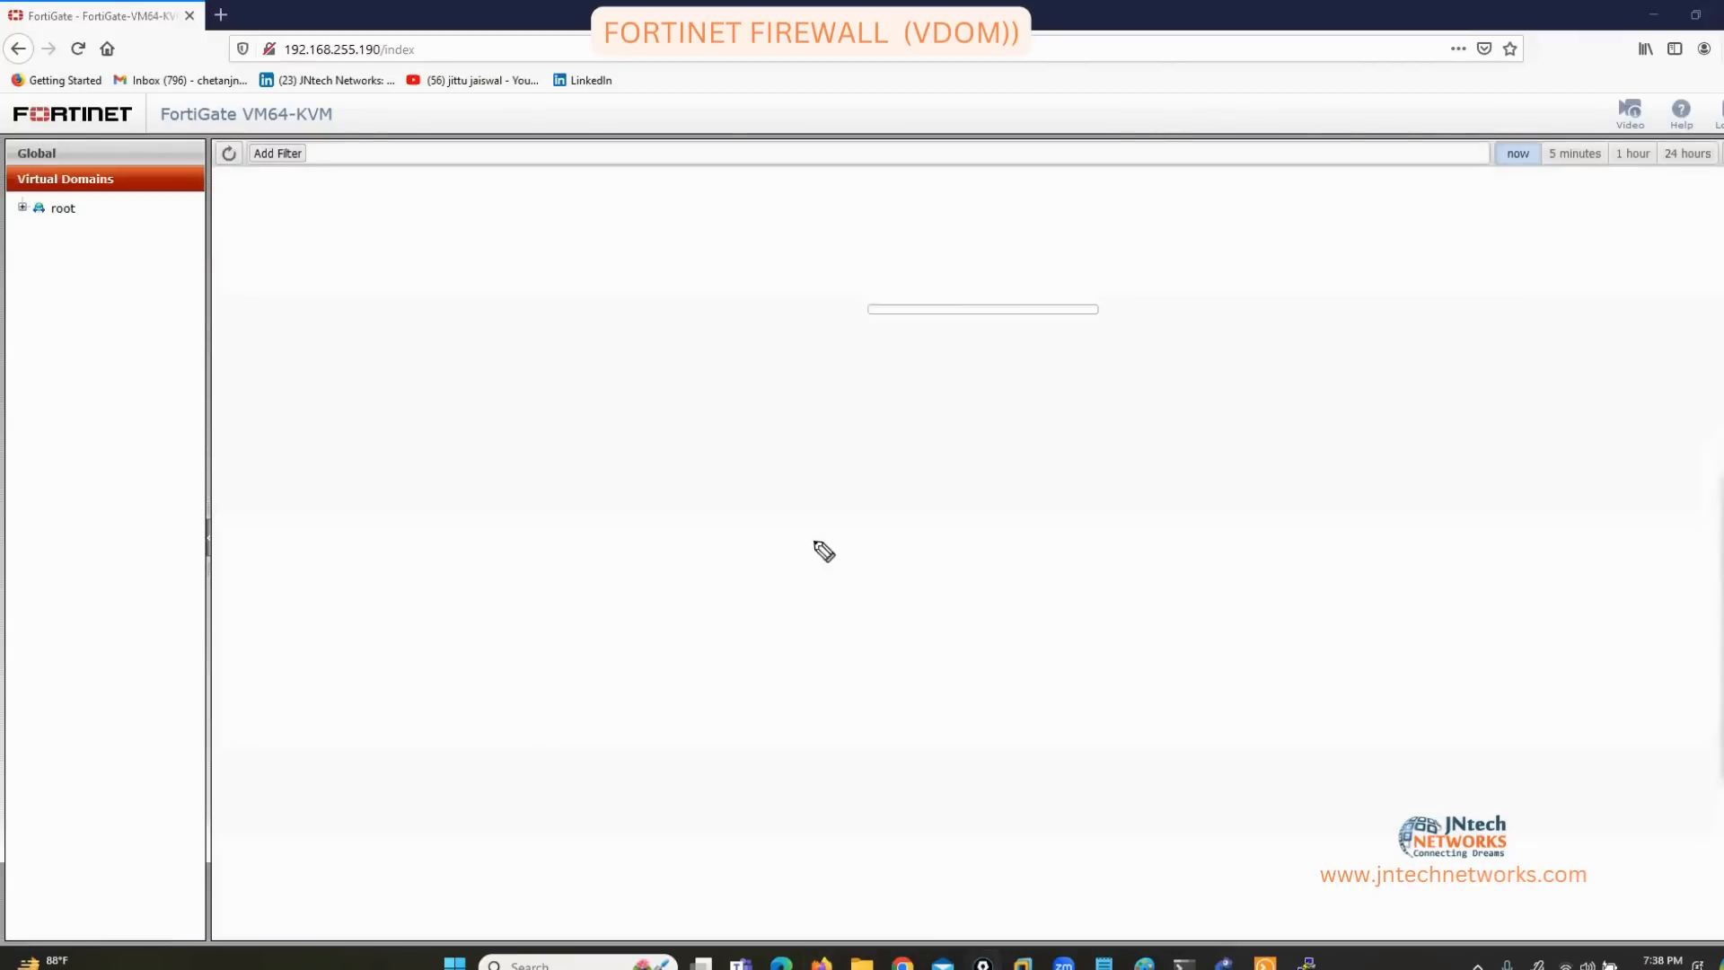
mouse_move(52, 239)
left_mouse_down()
mouse_move(100, 254)
mouse_move(134, 238)
mouse_move(72, 285)
mouse_move(115, 293)
left_mouse_up()
left_click_drag(23, 342, 135, 363)
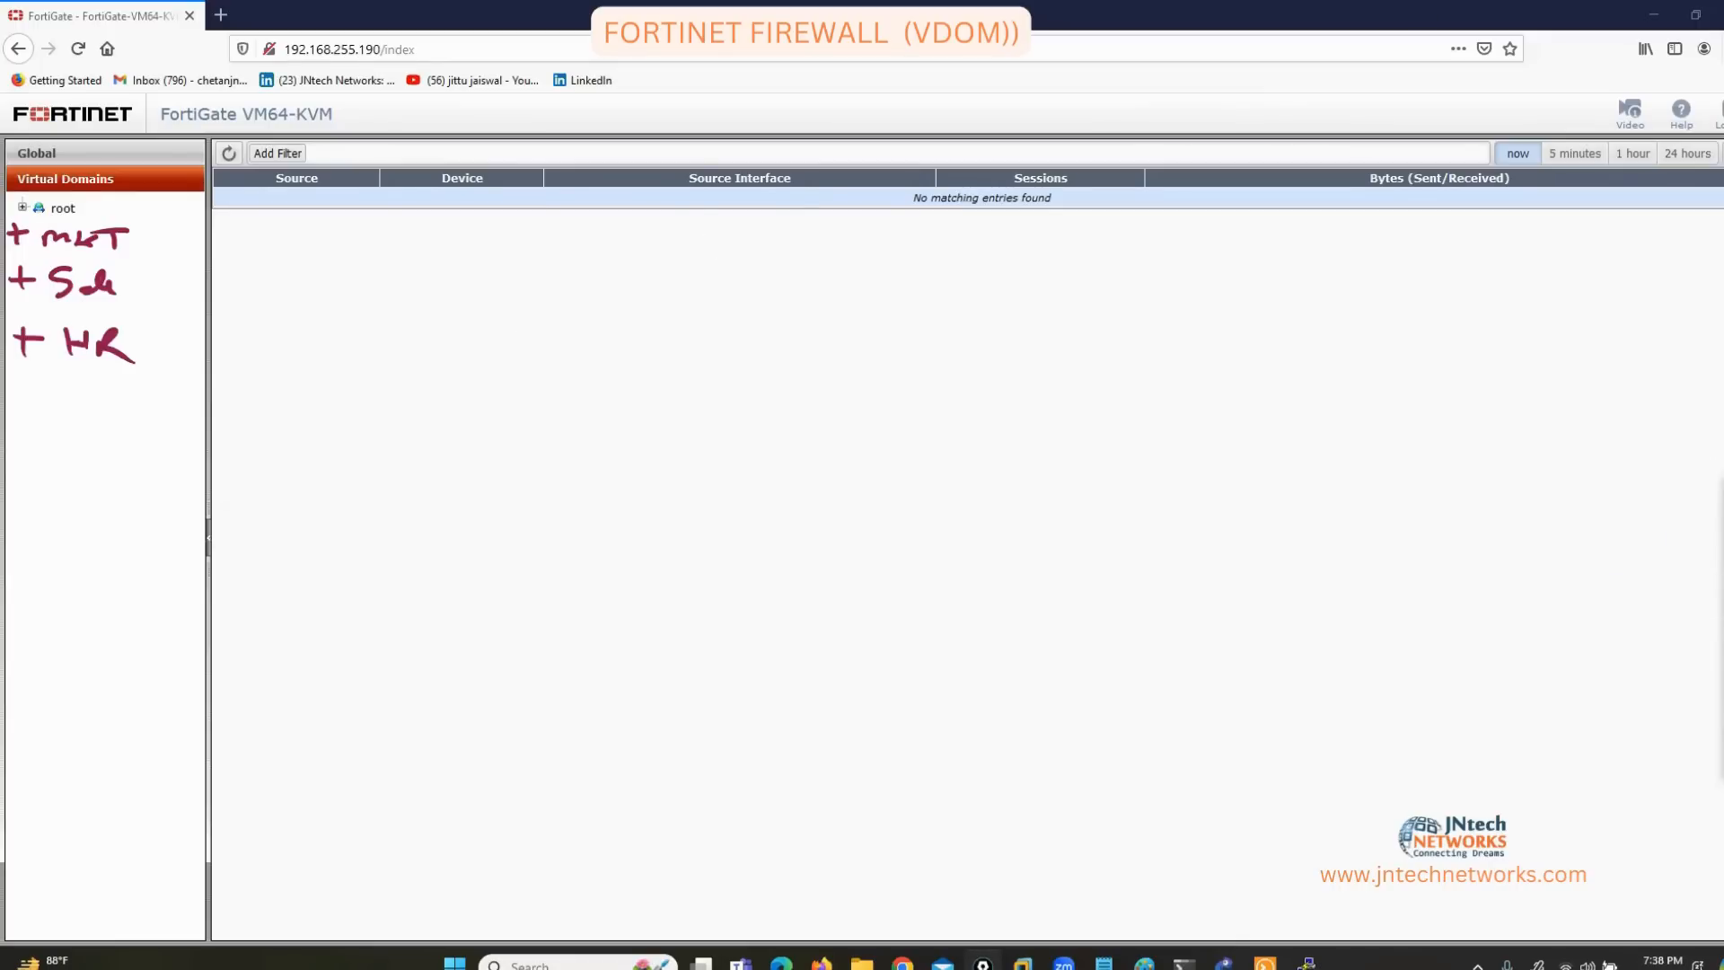
left_click(1722, 634)
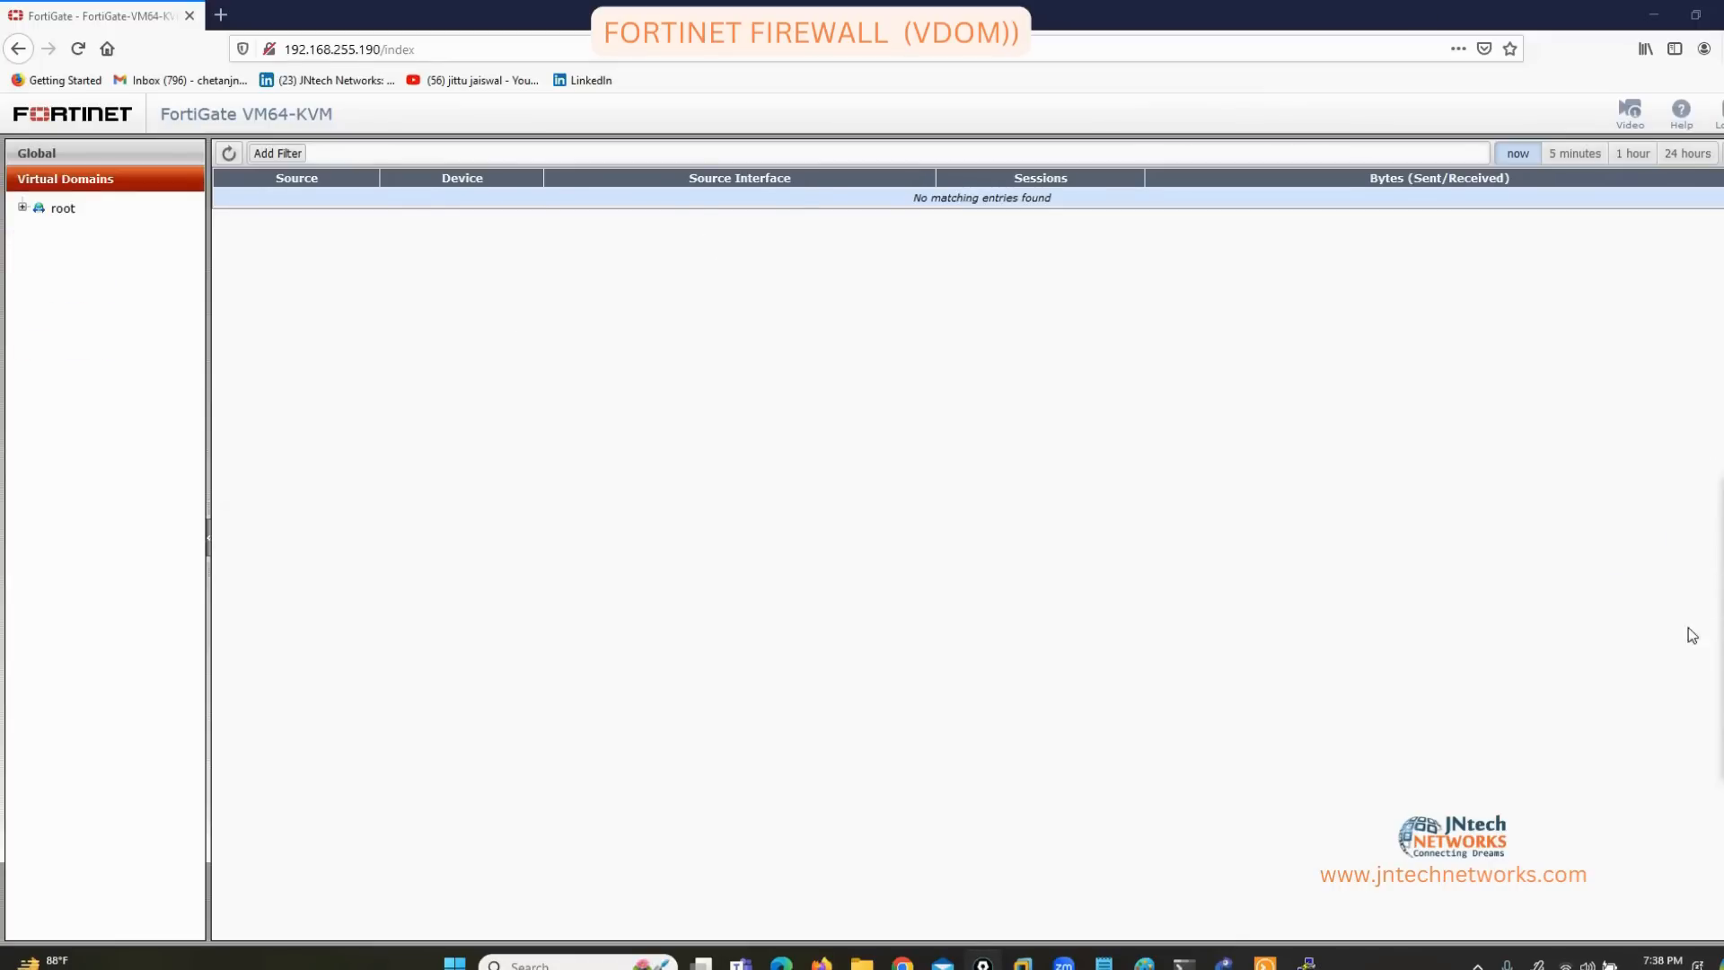
Expand and collapse root's menu tree, then return to the Global settings view.
left_click(21, 209)
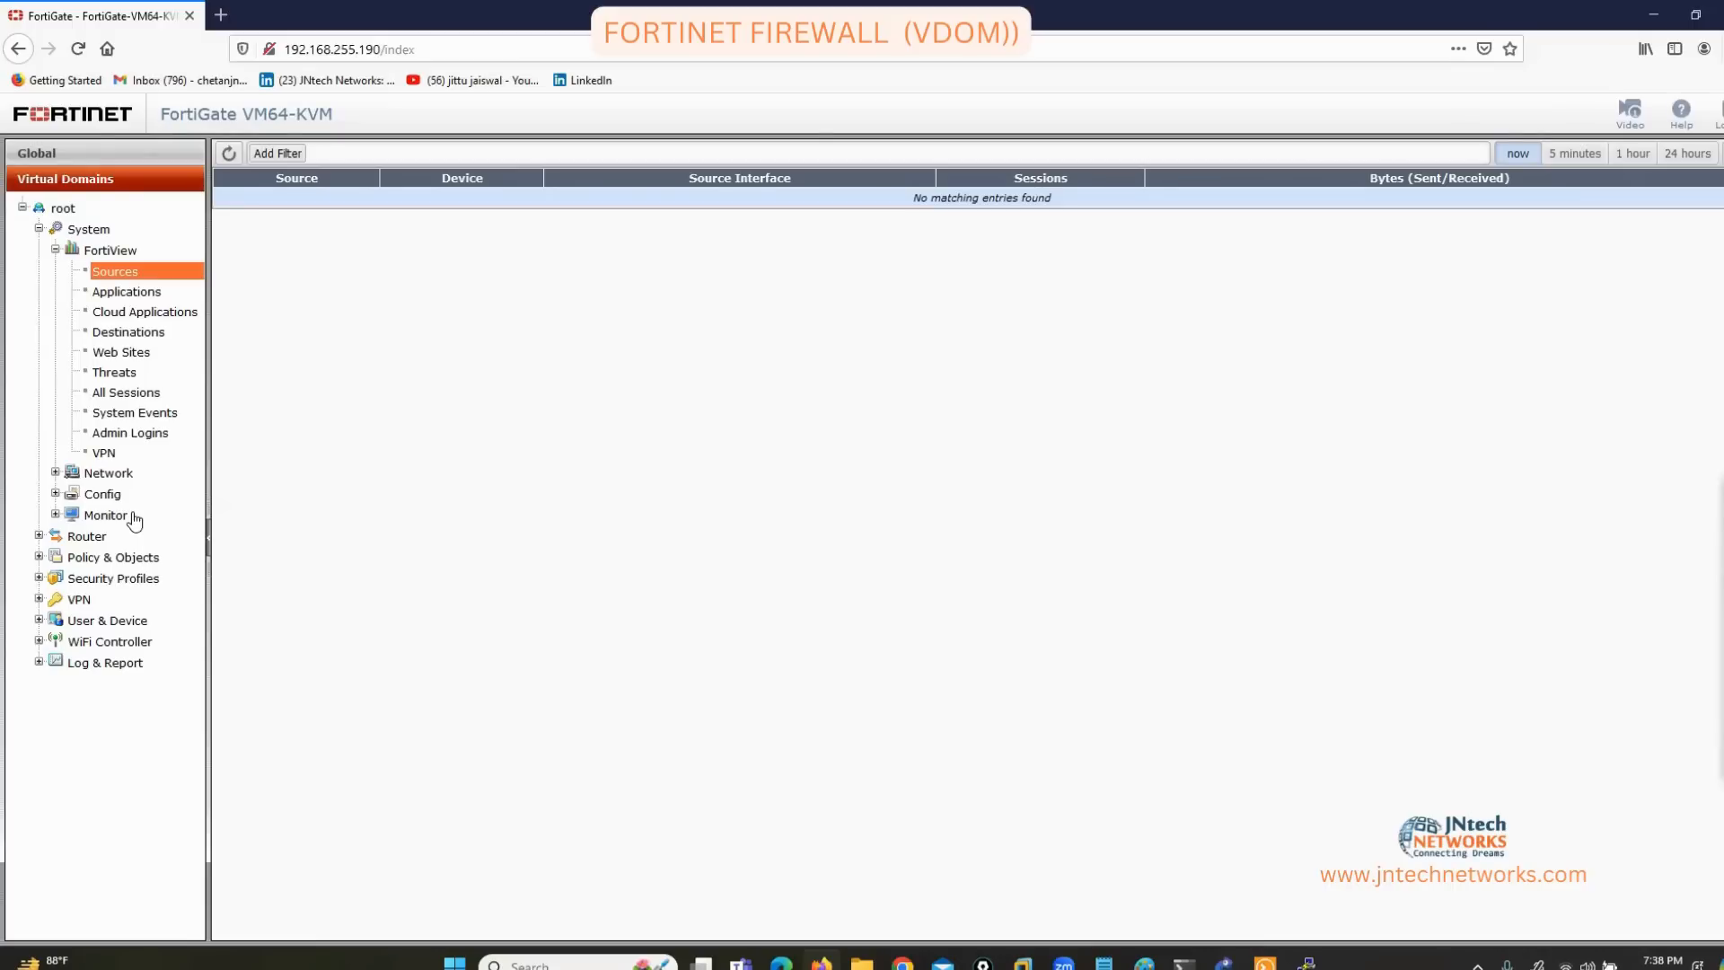
left_click(22, 208)
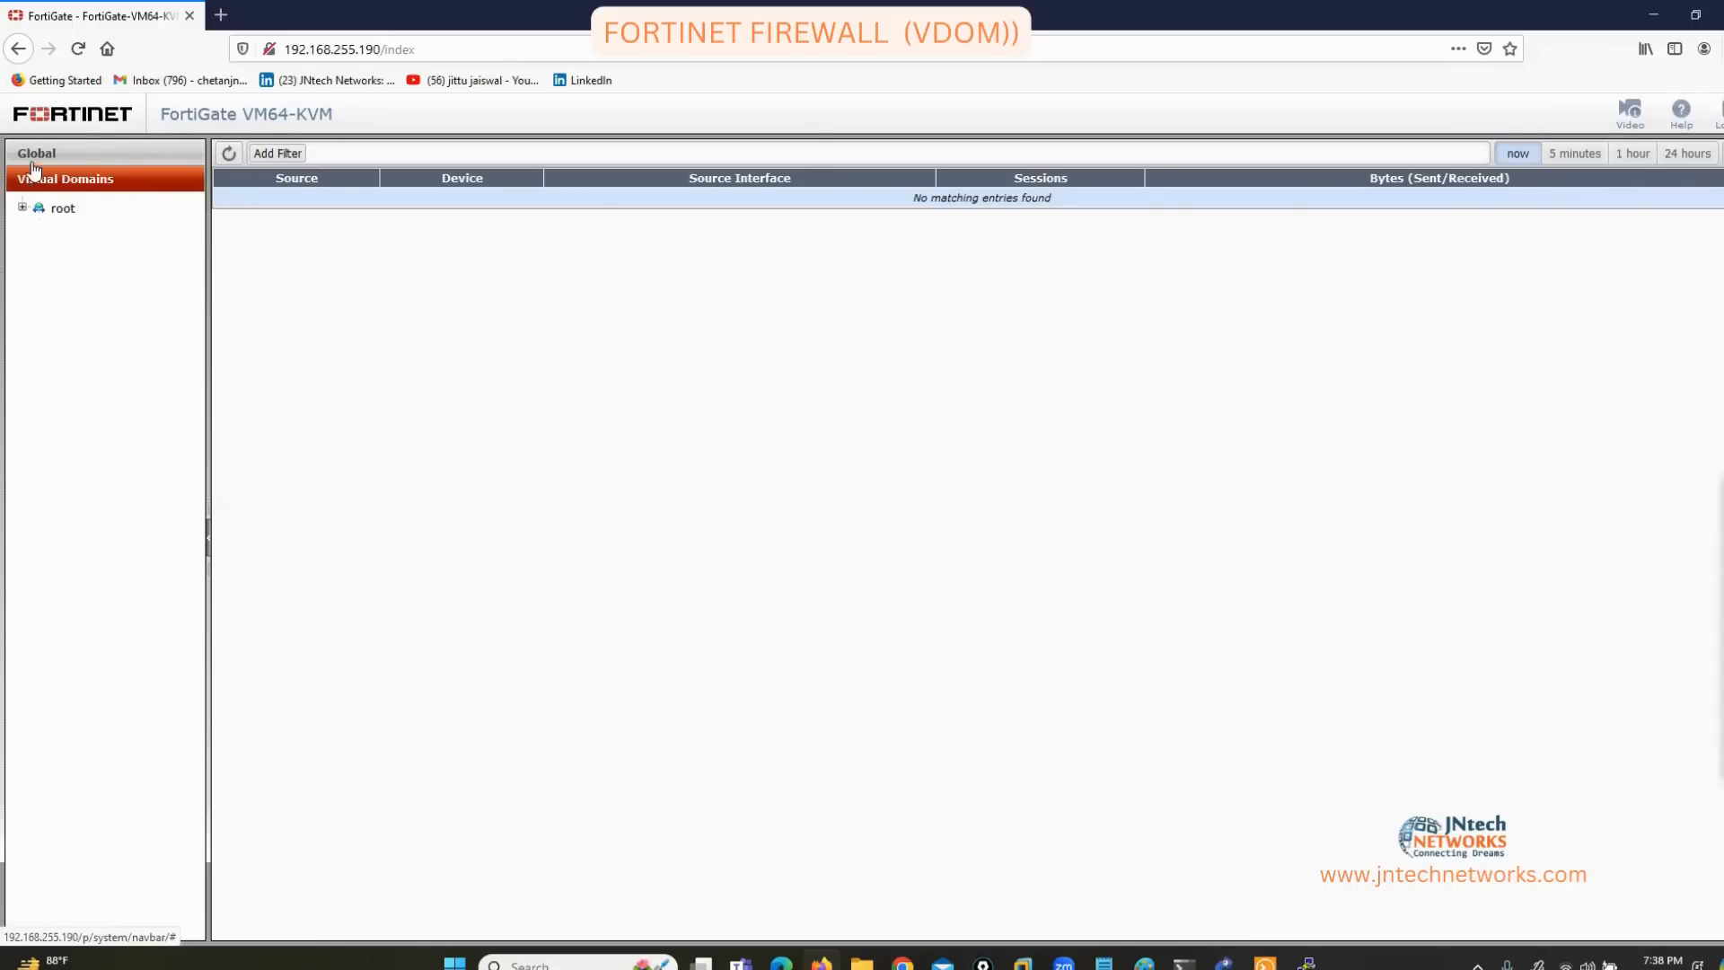
left_click(36, 154)
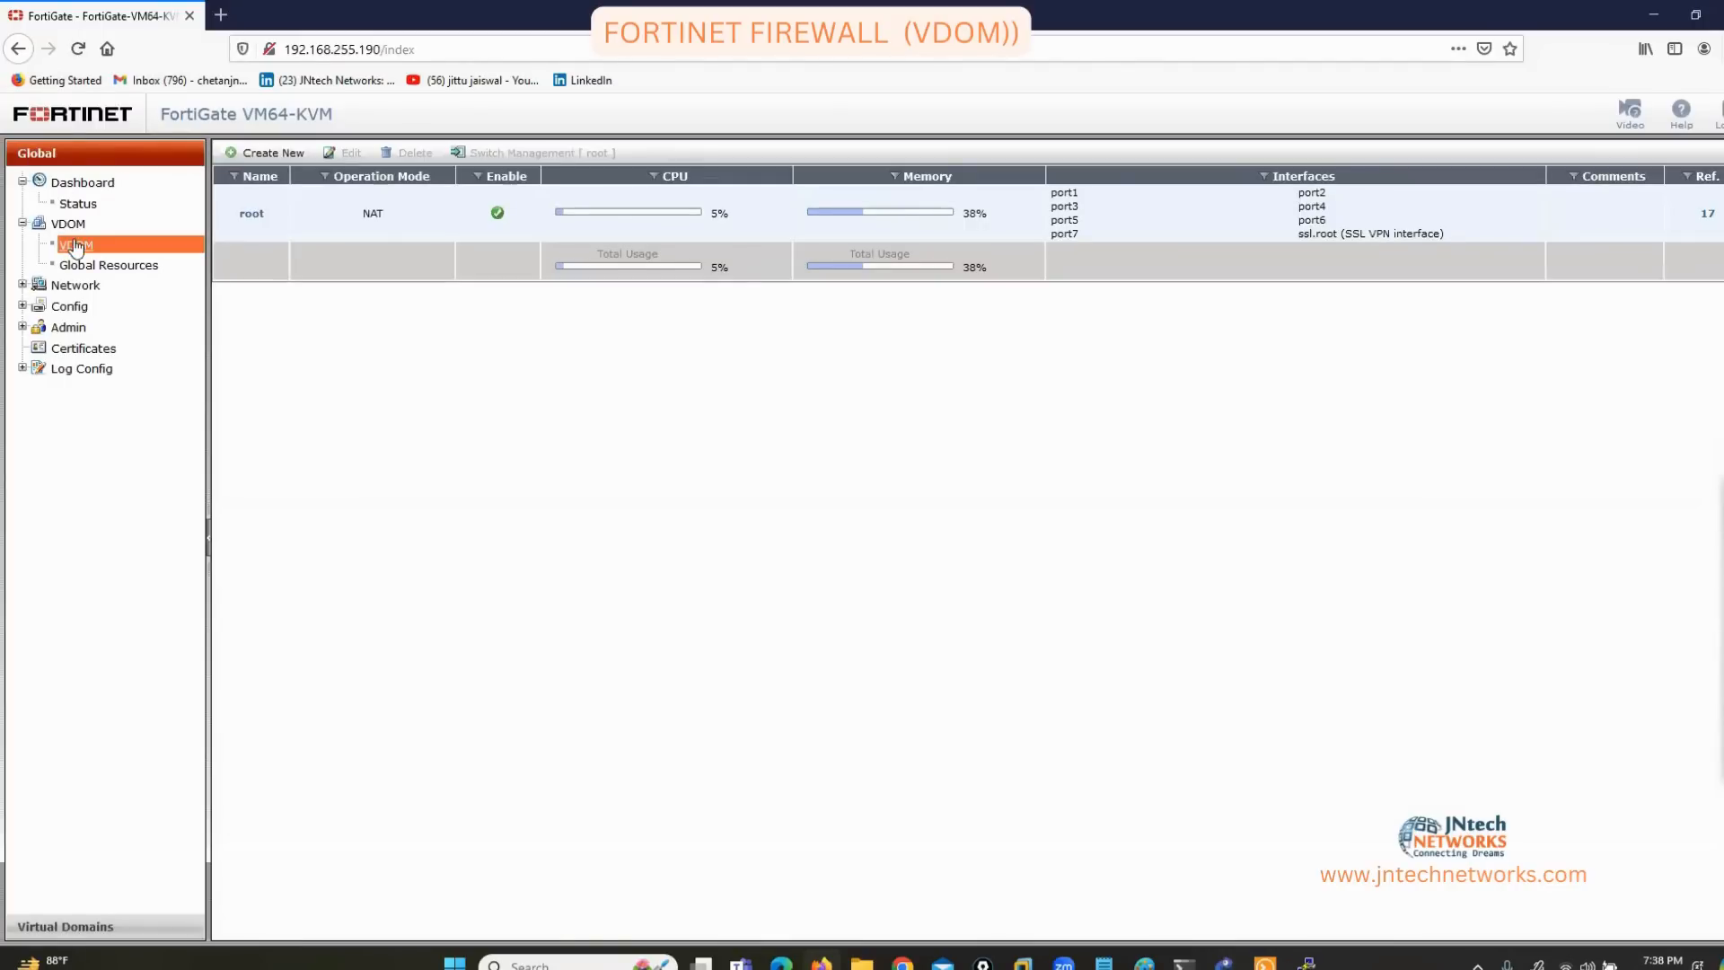
Open the New Virtual Domain form from the VDOM list, cancel it, and reopen it.
left_click(266, 154)
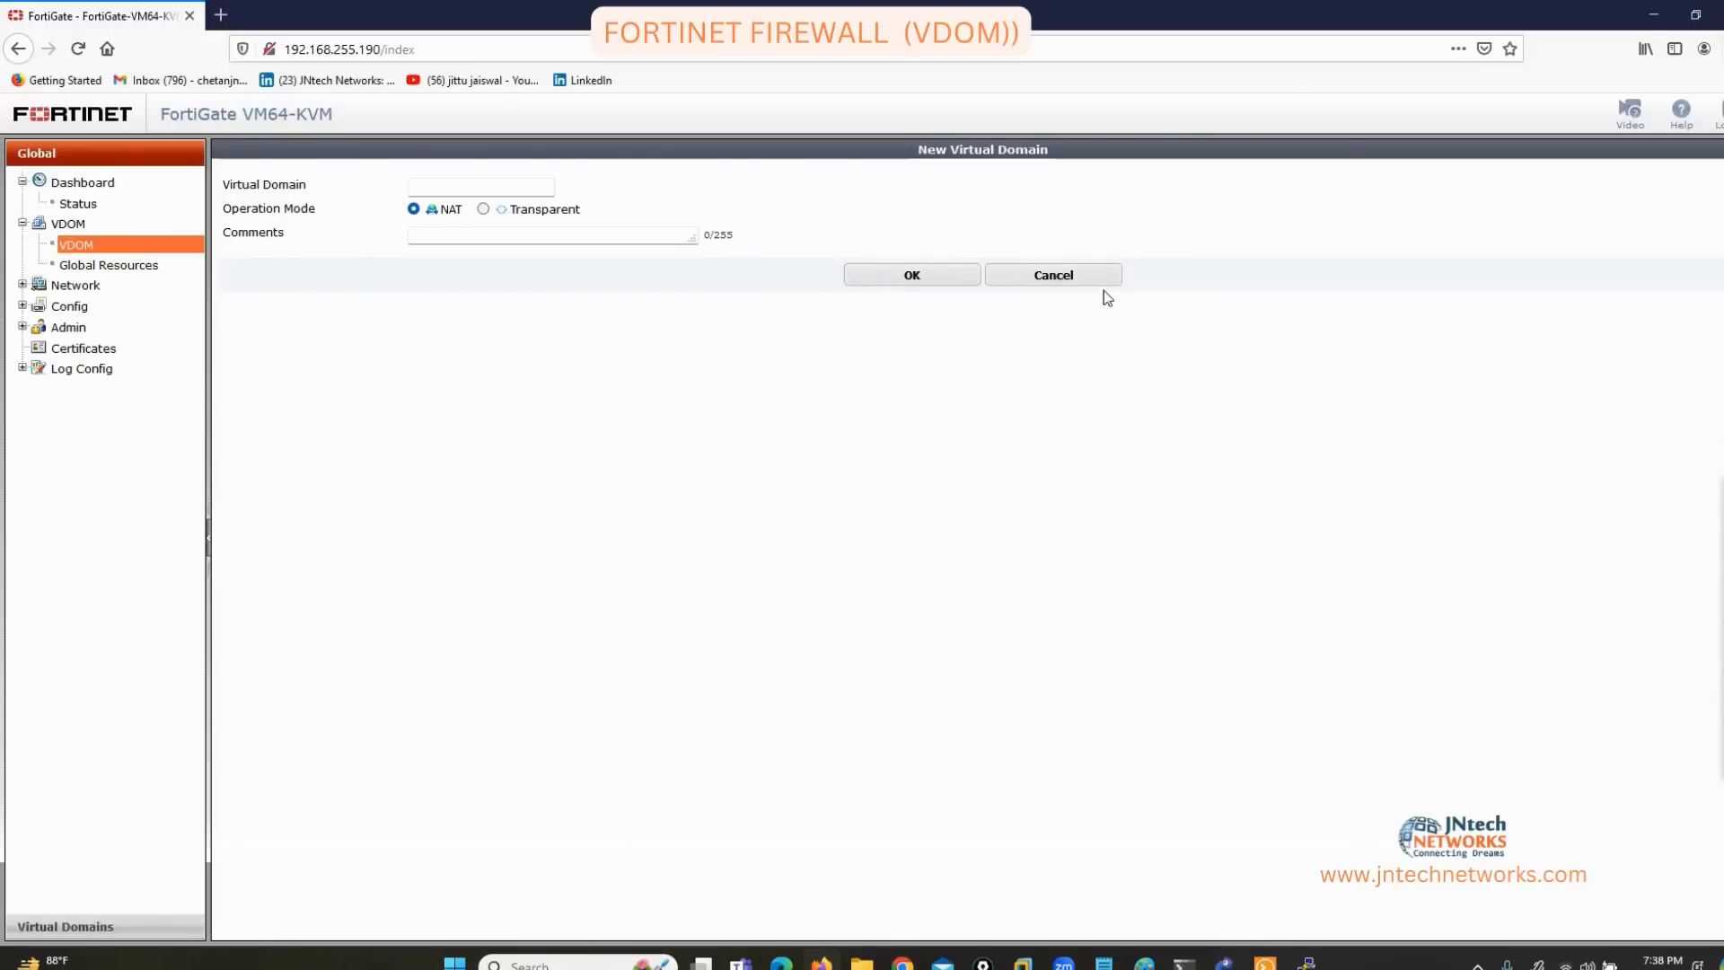
left_click(1053, 275)
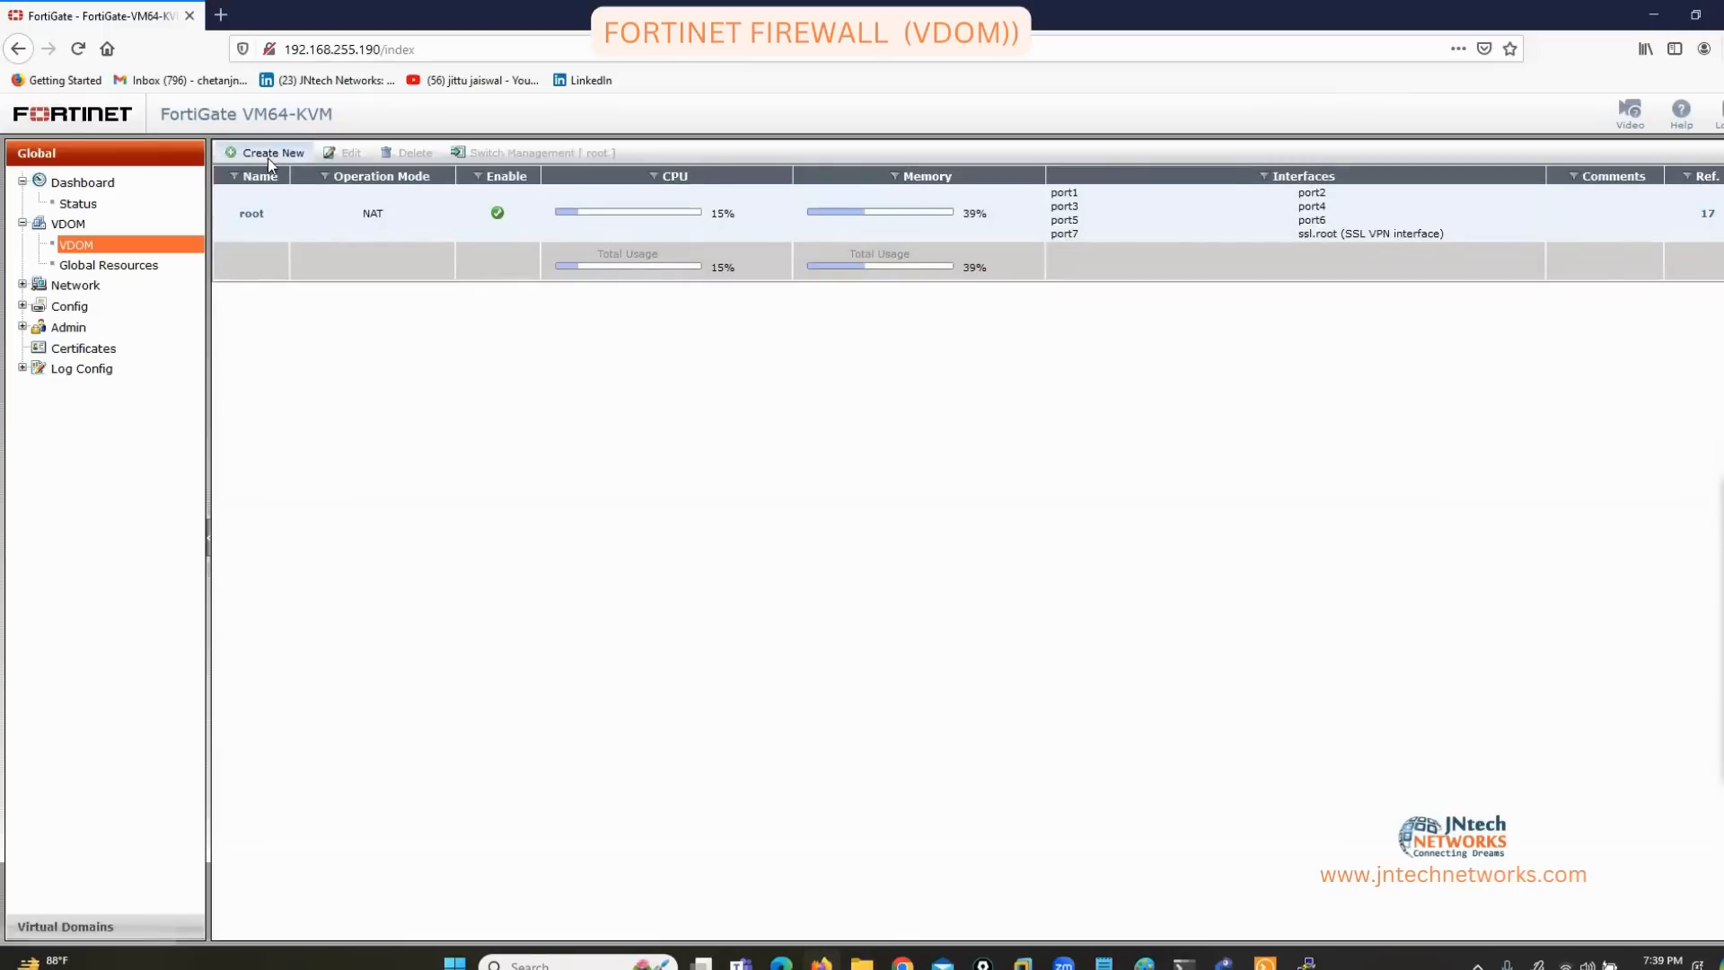
left_click(267, 158)
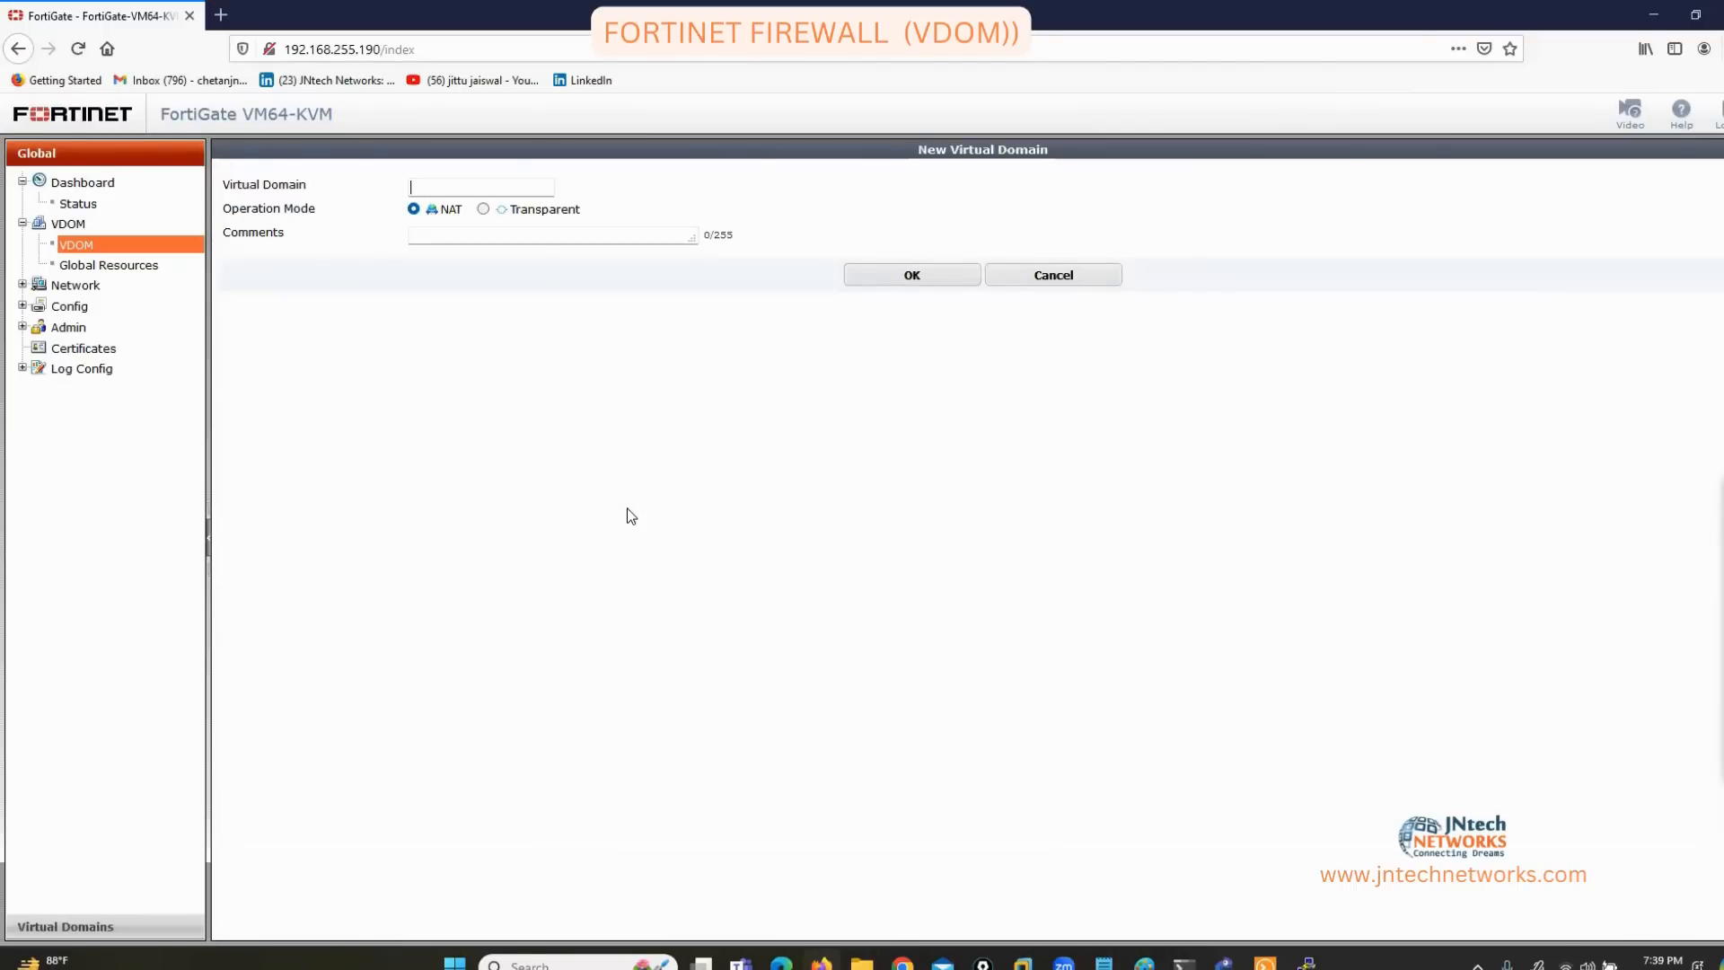
Annotate the form with example name mkT-FW and blue arrows to the NAT and Transparent modes.
left_click(1685, 552)
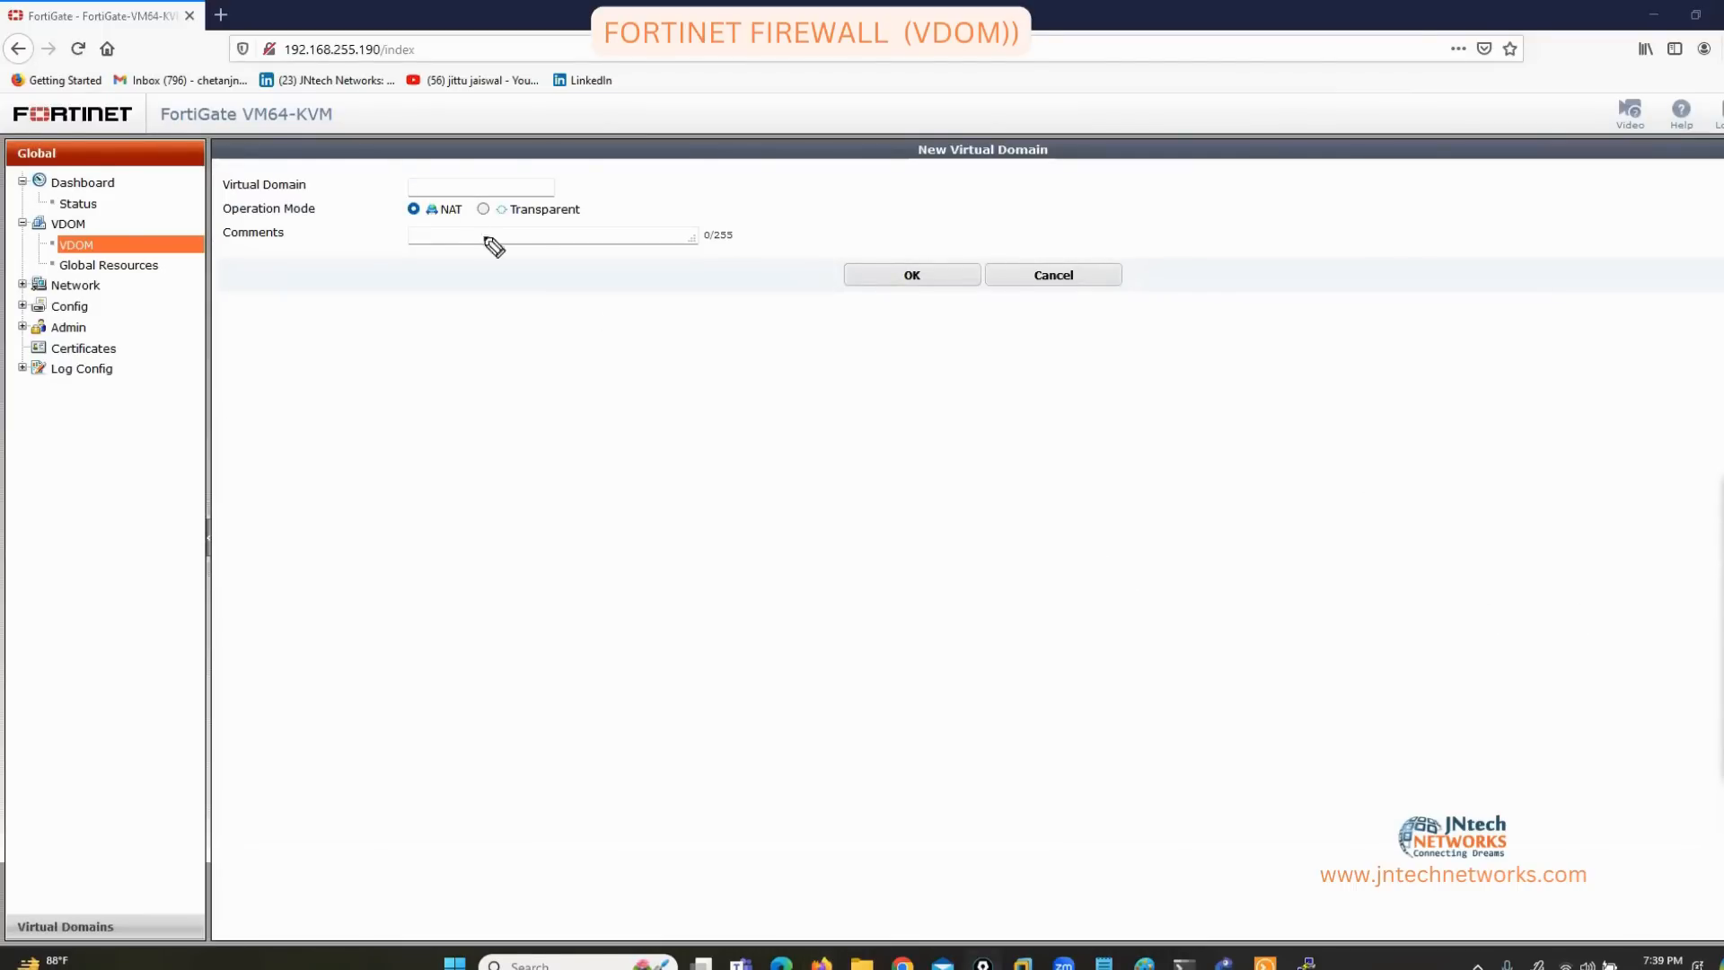
mouse_move(416, 192)
left_mouse_down()
mouse_move(433, 210)
mouse_move(423, 185)
mouse_move(588, 177)
mouse_move(594, 204)
left_mouse_up()
left_click_drag(407, 162, 406, 190)
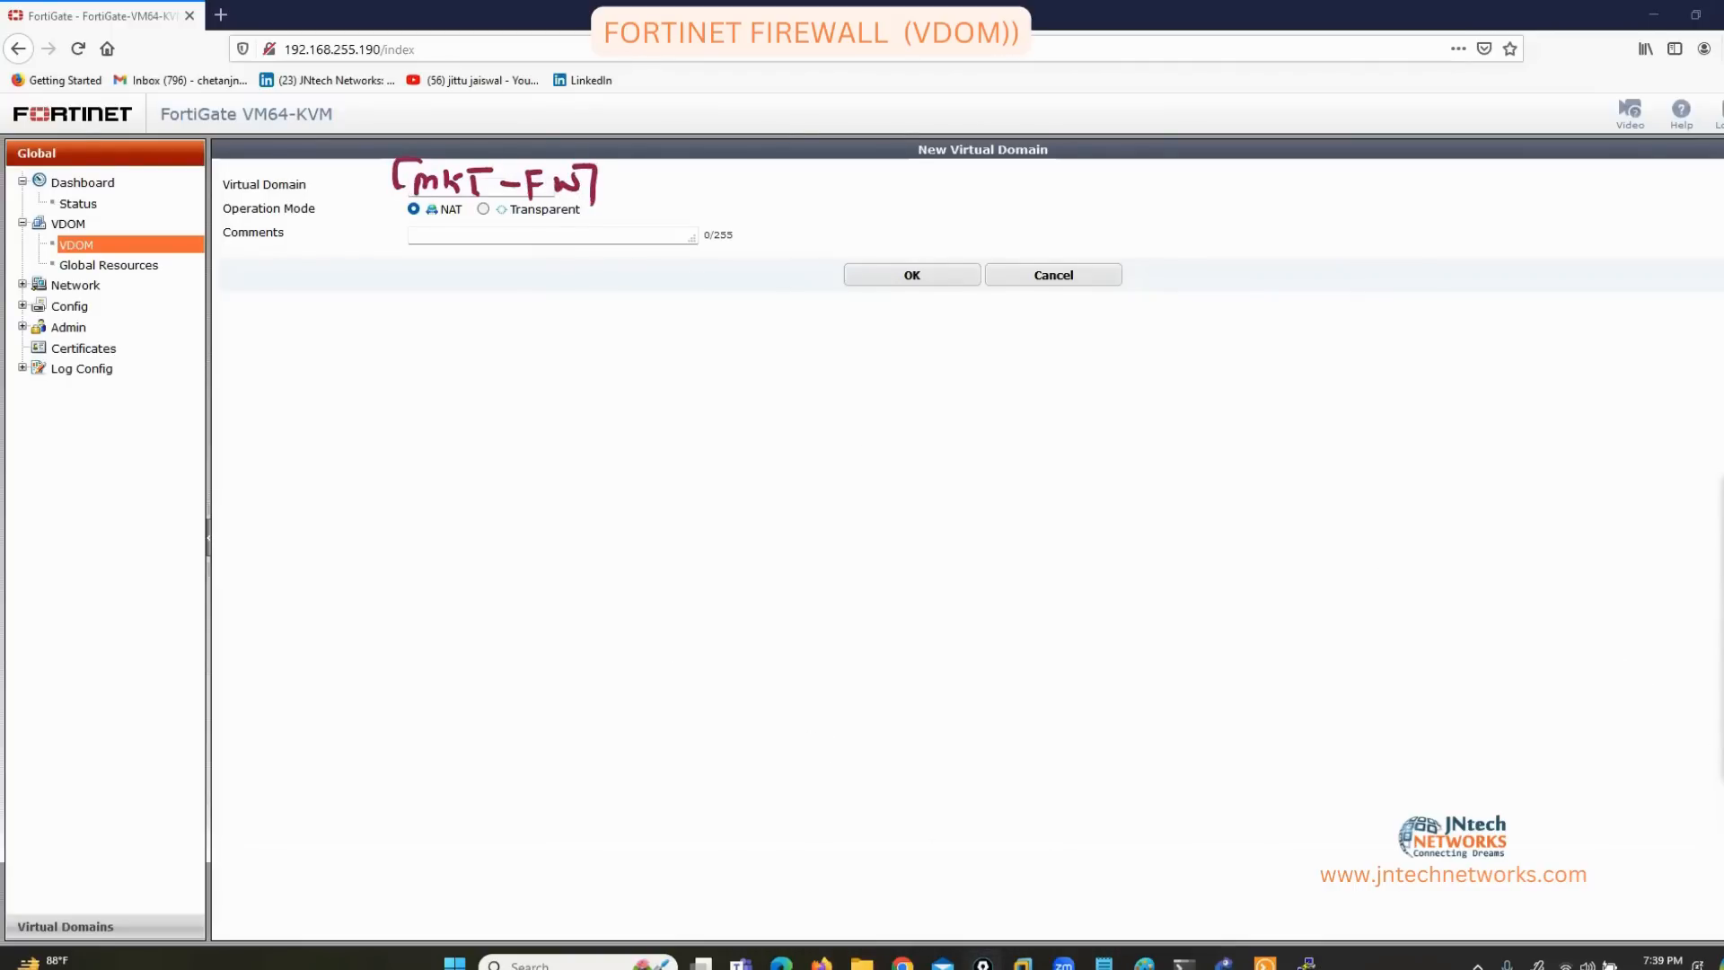
left_click(1721, 675)
left_click(1667, 603)
mouse_move(311, 354)
left_mouse_down()
mouse_move(342, 352)
mouse_move(434, 230)
left_mouse_up()
left_click_drag(552, 398, 547, 226)
left_click_drag(533, 238, 565, 238)
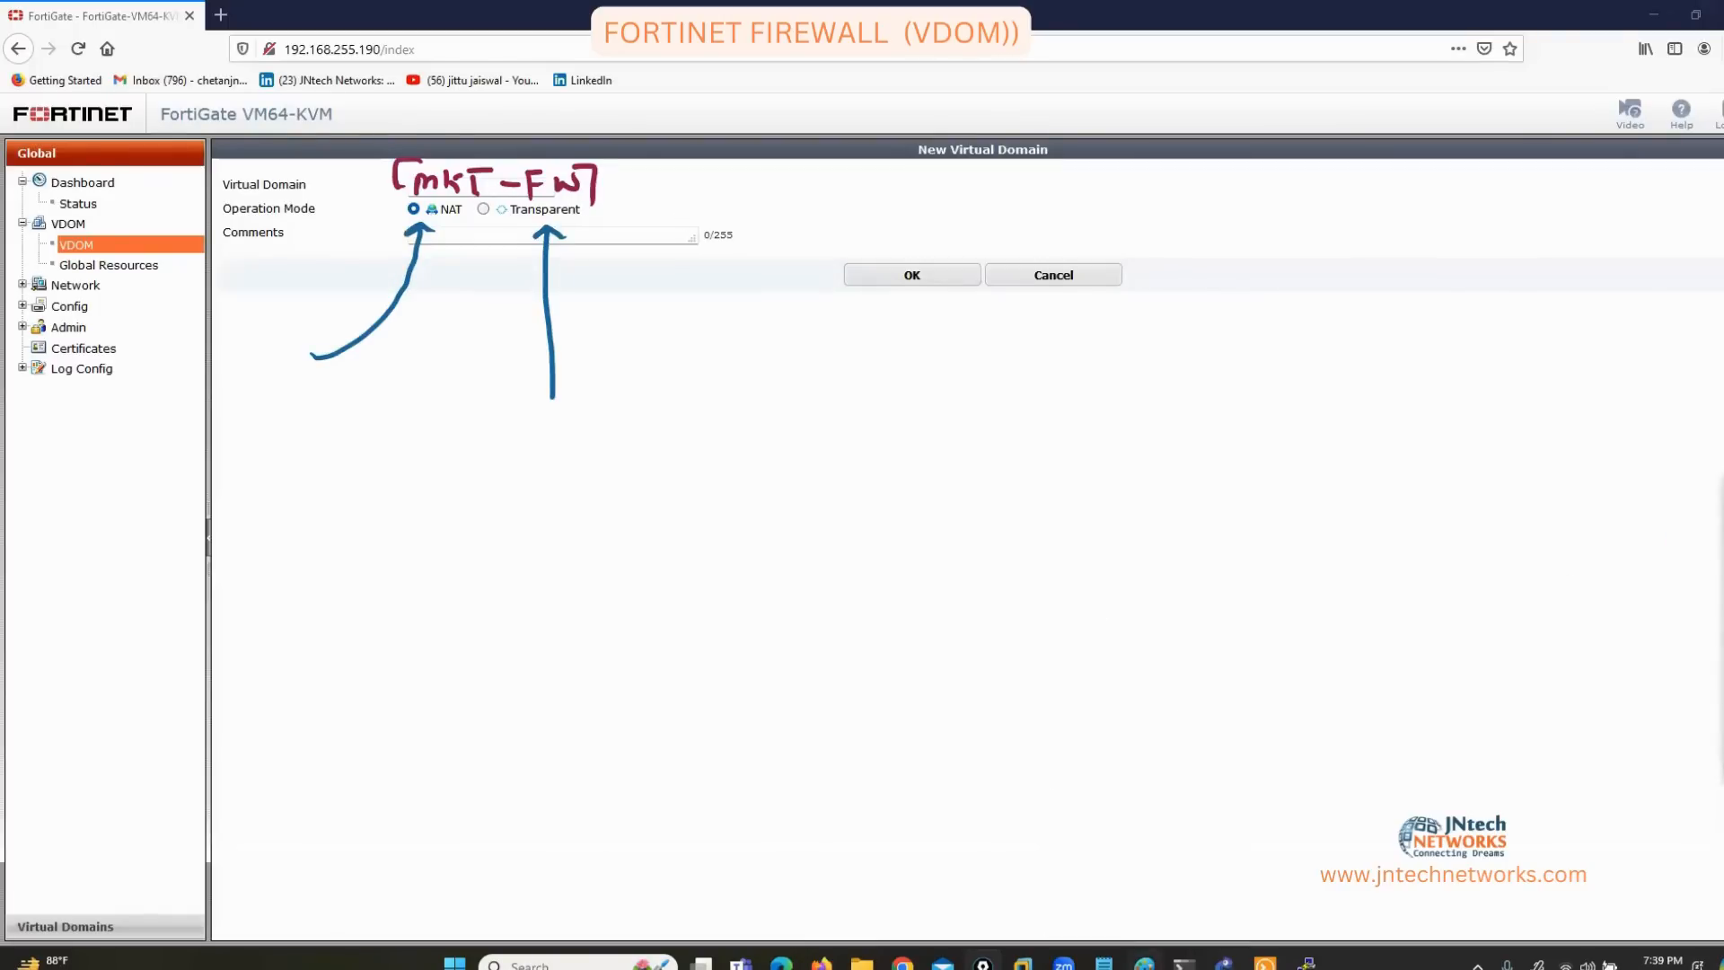
key("alt+Tab")
key("alt+Tab")
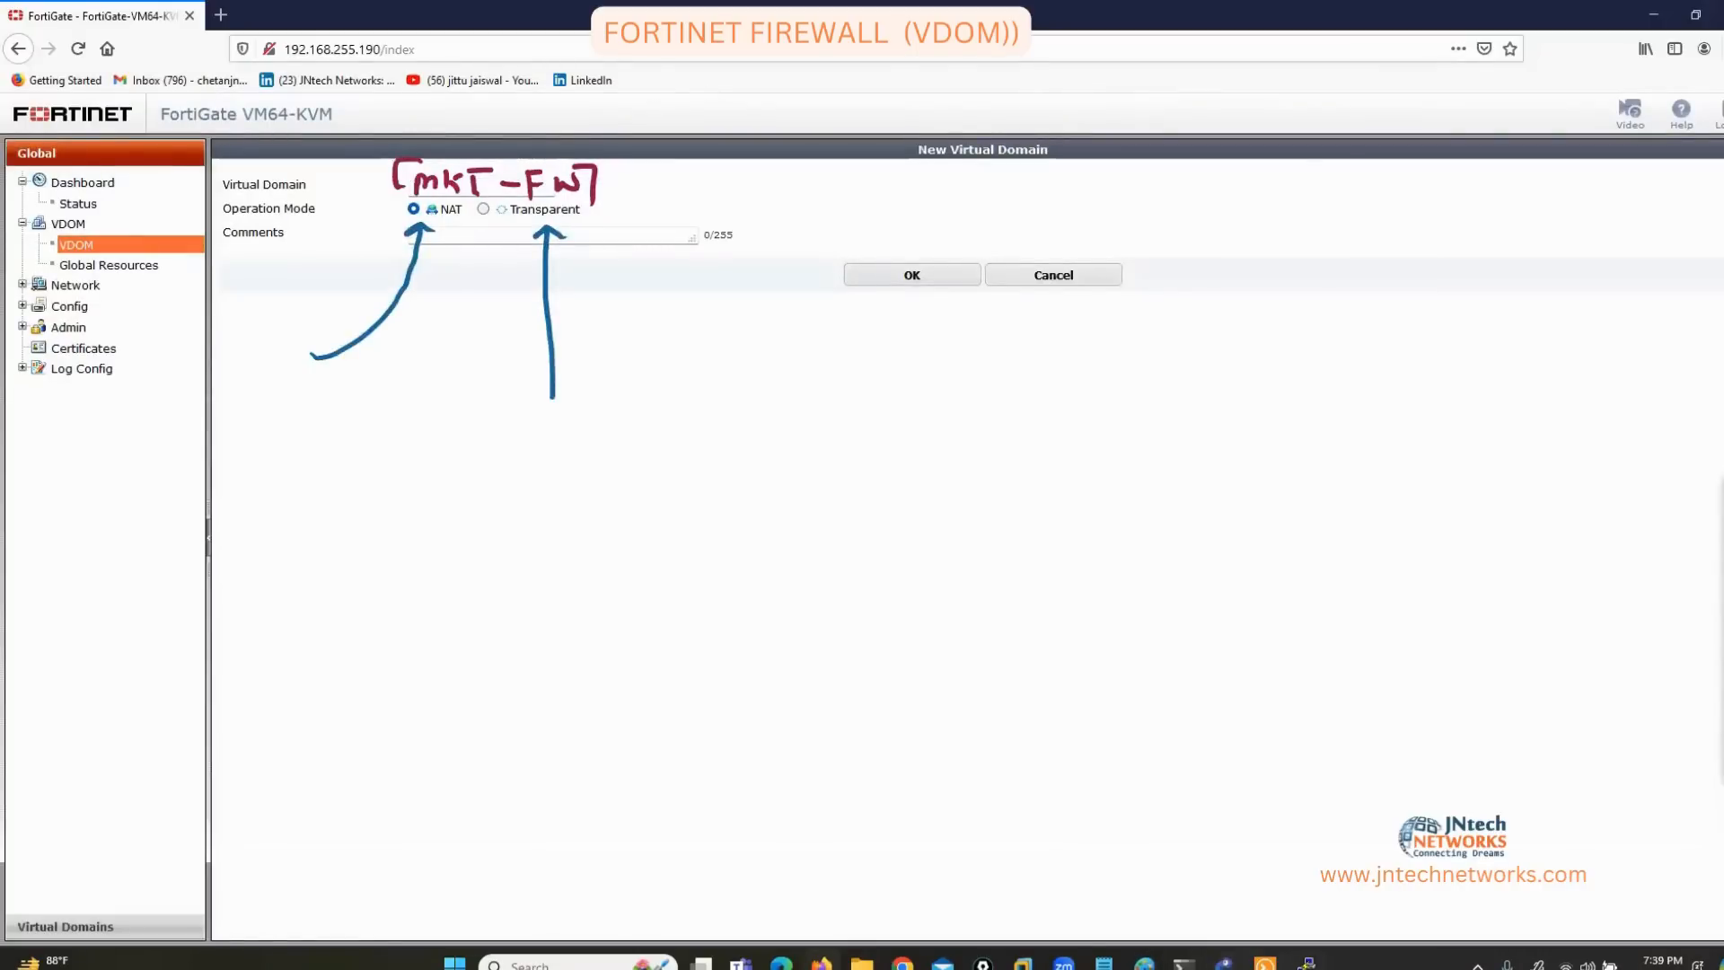